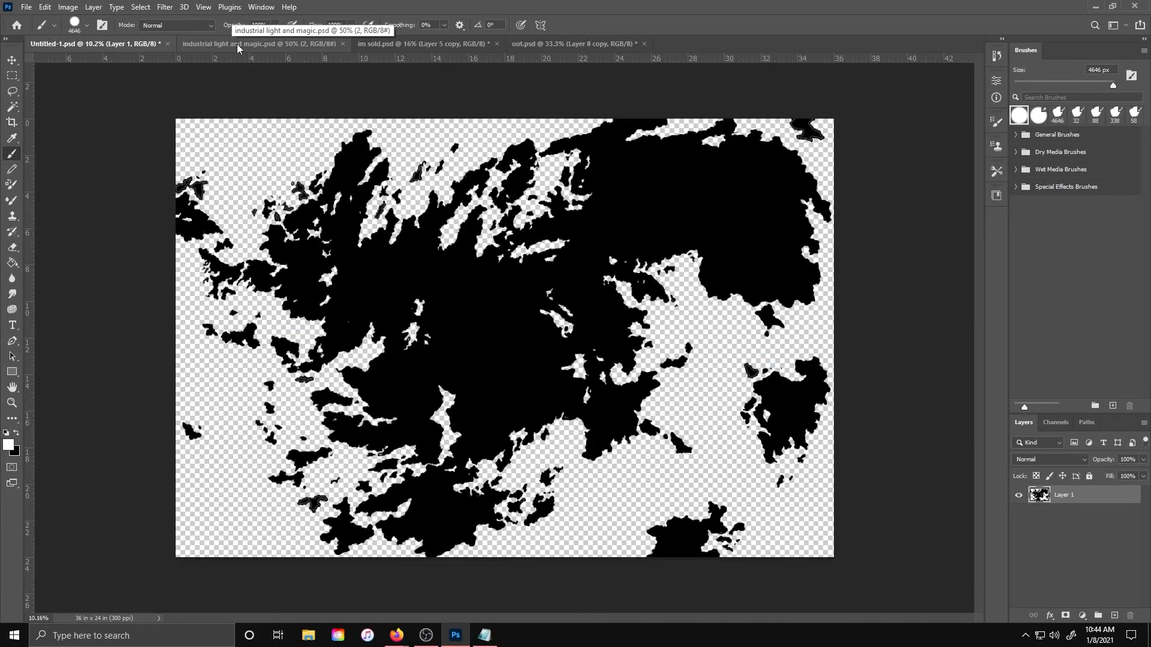
Open the Image Size dialog for the im sold document to check its dimensions and resolution
click(439, 40)
click(68, 6)
click(84, 99)
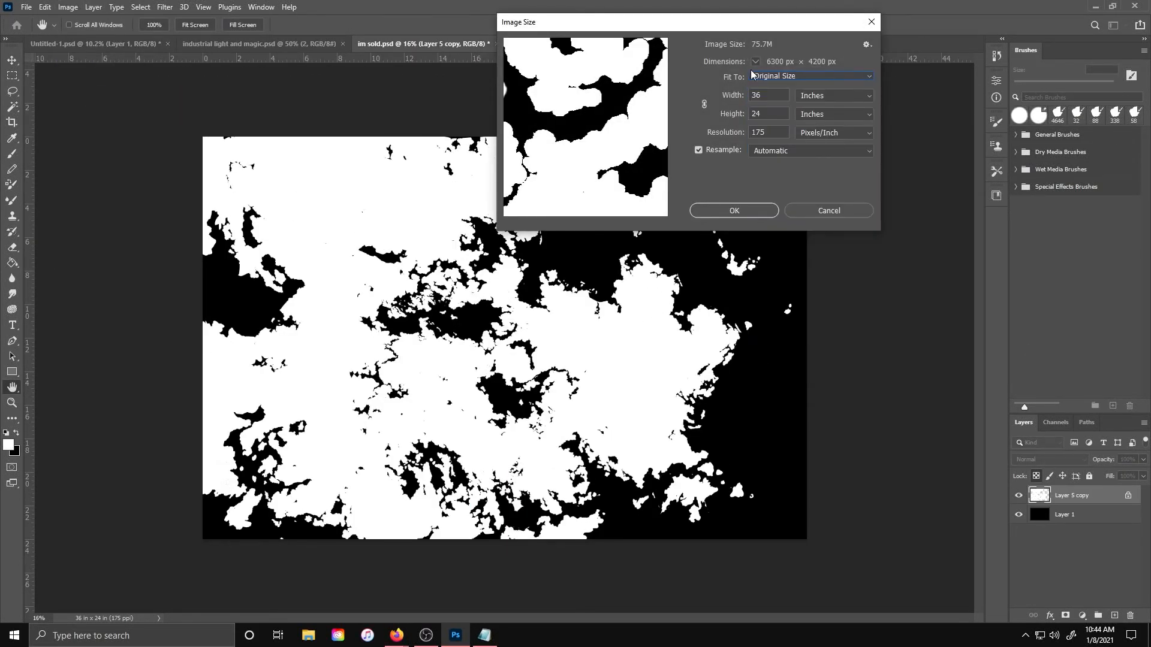
key(alt+Tab)
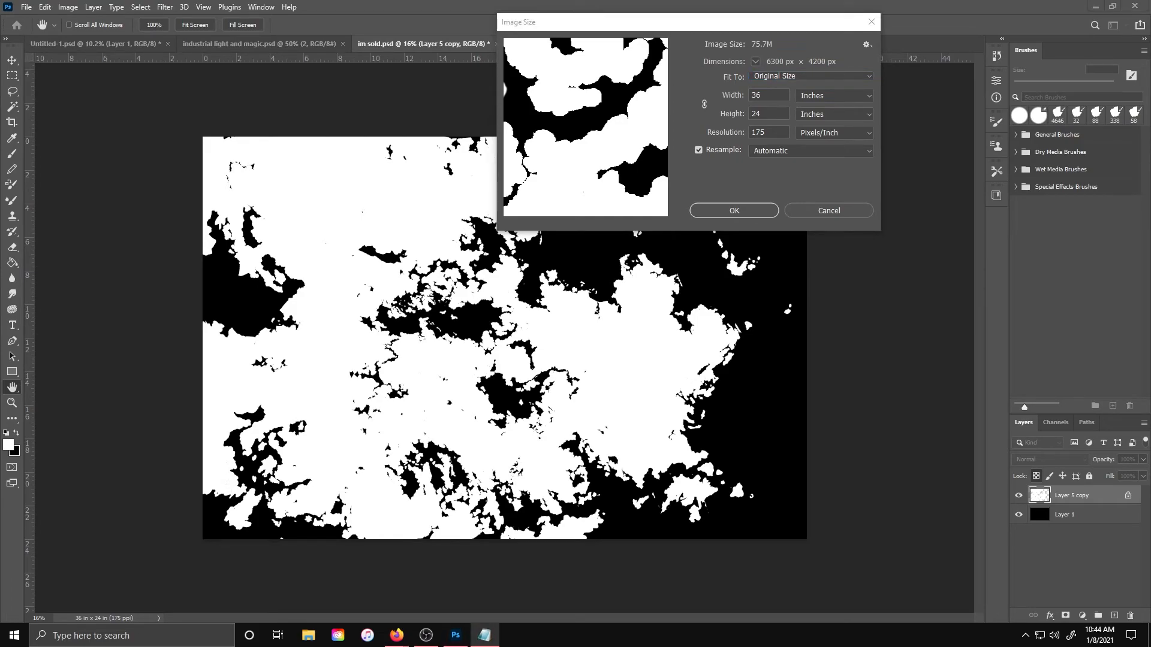
drag(0, 102, 1150, 114)
drag(633, 5, 940, 209)
click(754, 225)
click(756, 208)
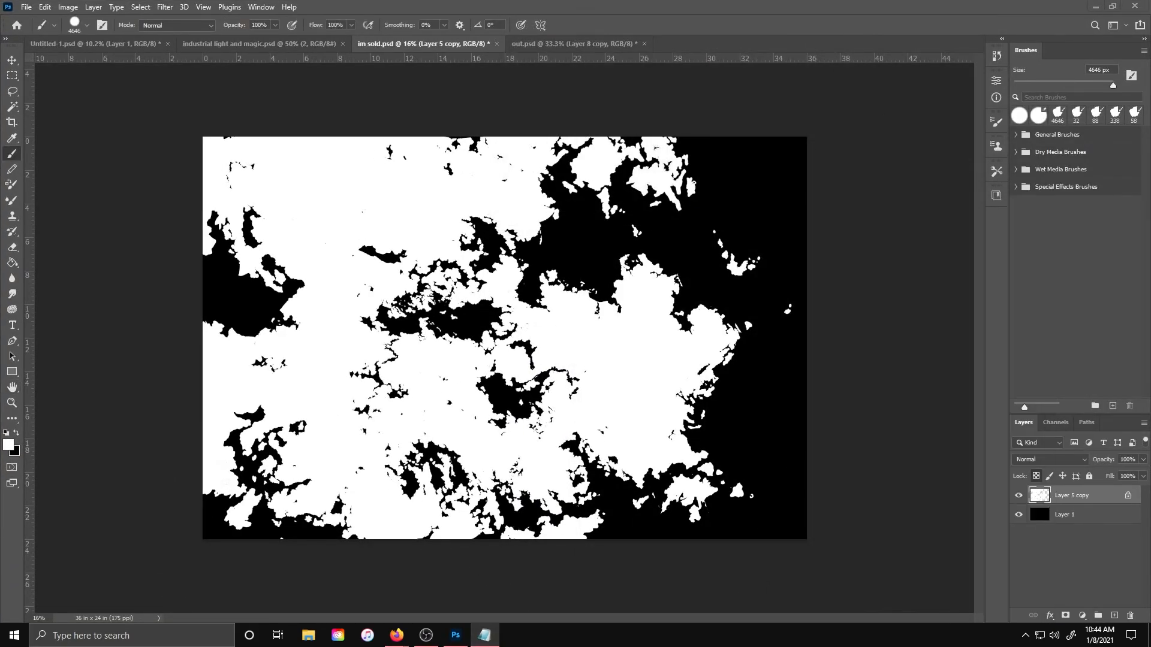
Save the out document as a PNG file named Black white to wonder 1.png on the Desktop
click(574, 44)
click(26, 7)
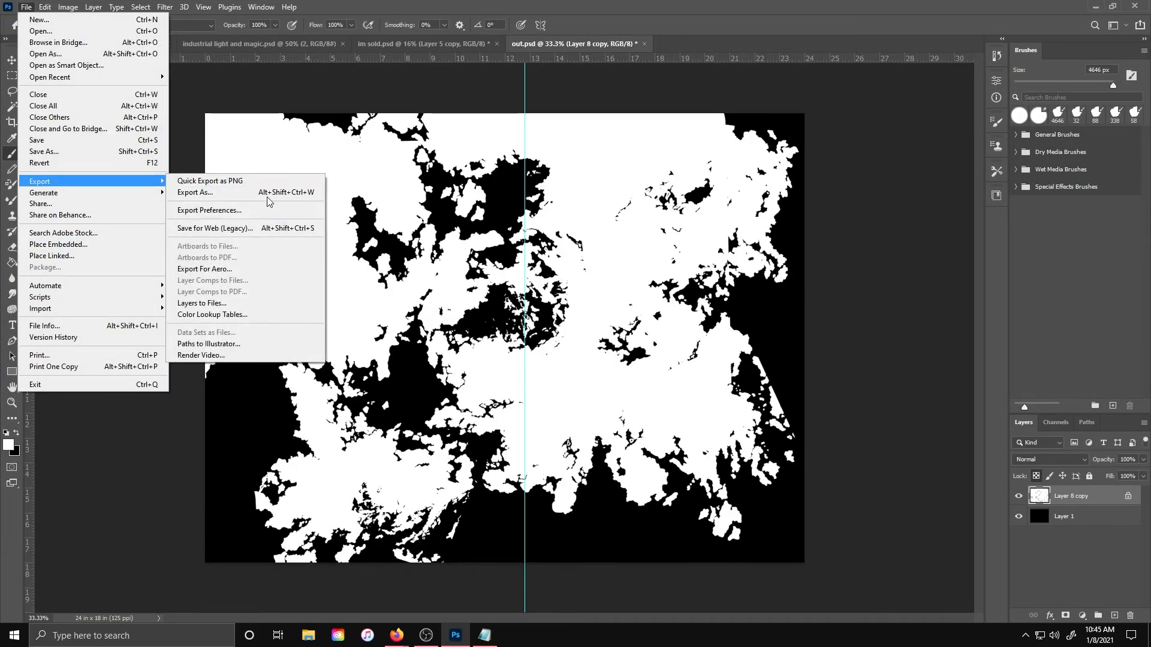
click(592, 282)
click(831, 537)
click(26, 7)
click(47, 154)
click(650, 422)
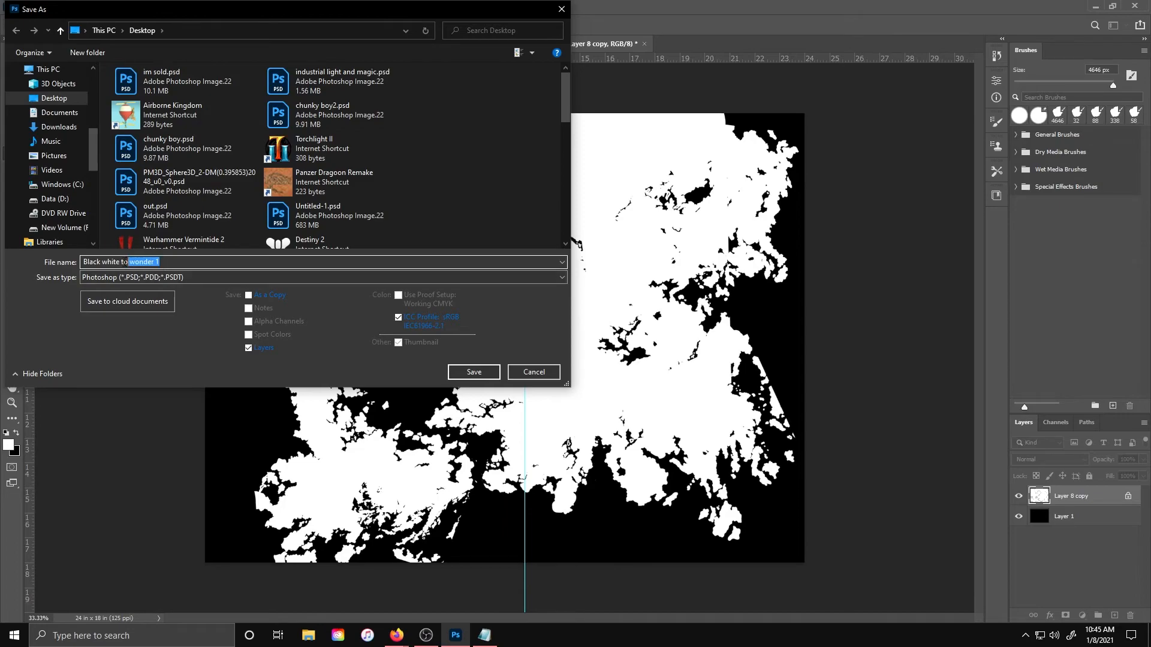
click(212, 277)
click(197, 392)
click(472, 375)
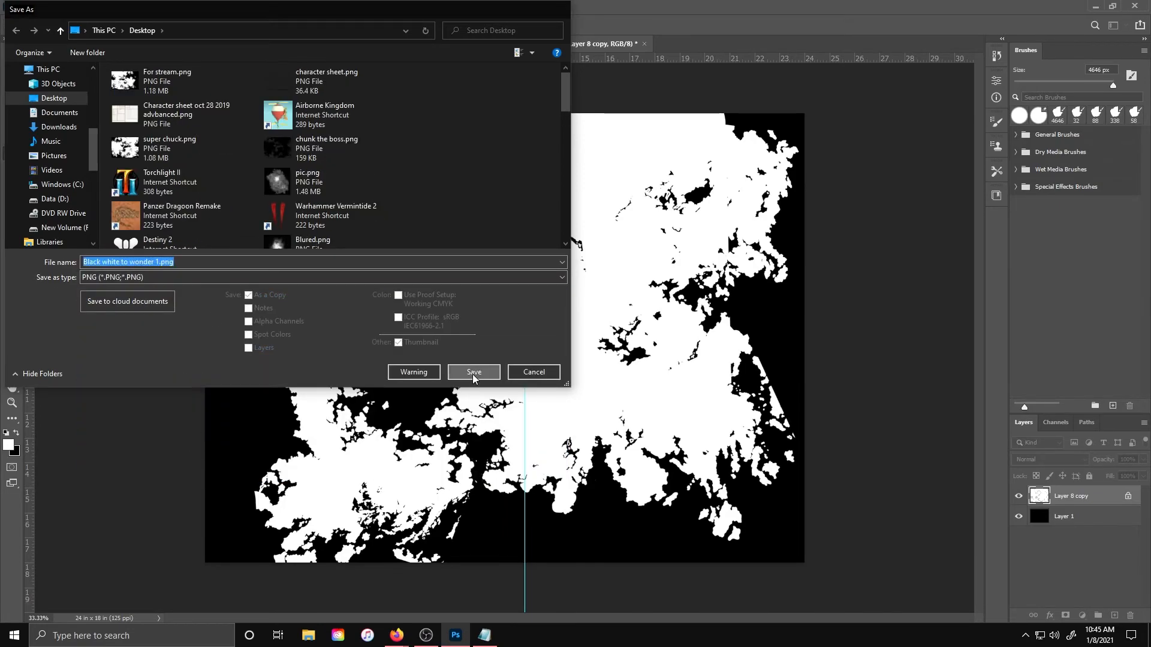
click(645, 183)
Save the im sold document as a PNG file named Black white to wonder 2.png on the Desktop
click(423, 43)
click(26, 7)
click(47, 153)
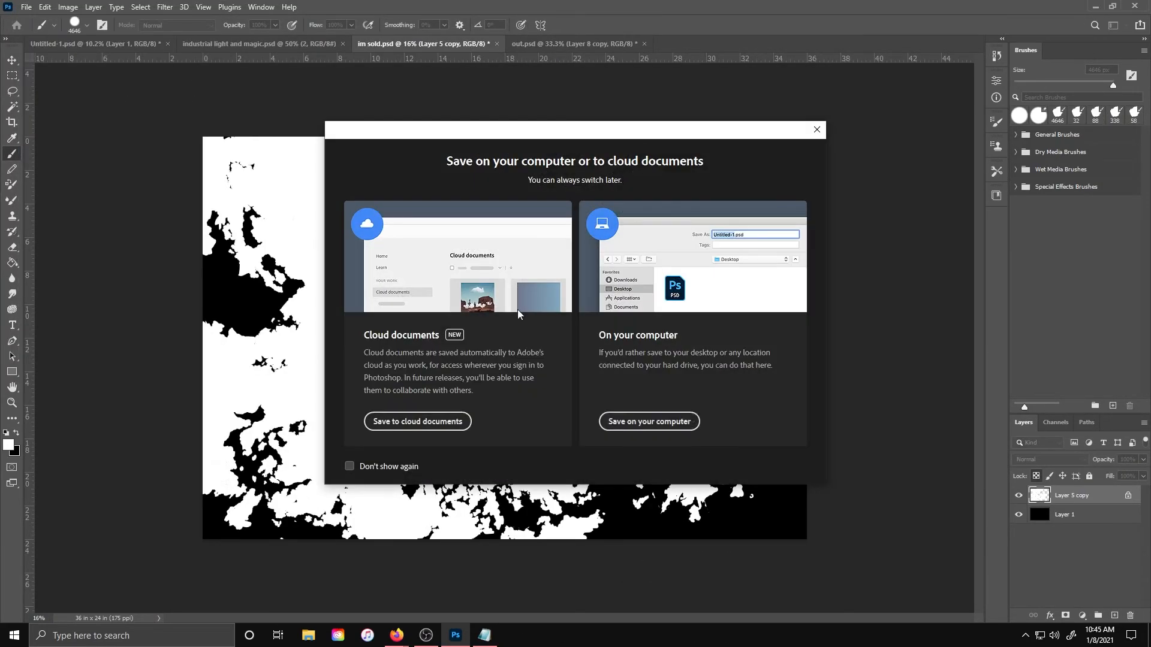
click(650, 422)
text(Black white to wonder 1)
key(BackSpace)
text(2)
click(291, 279)
click(197, 443)
click(474, 373)
click(645, 188)
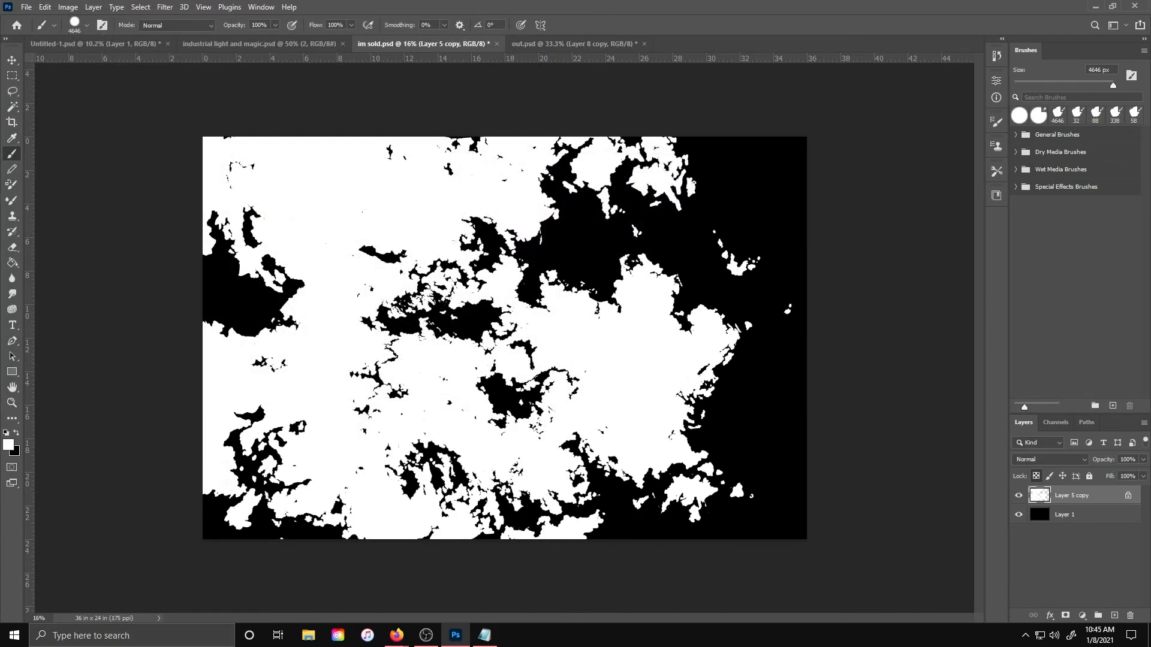
Save the im sold document as a Photoshop file named start2.psd, keeping maximum compatibility
click(7, 641)
click(461, 180)
click(27, 8)
click(47, 153)
click(623, 418)
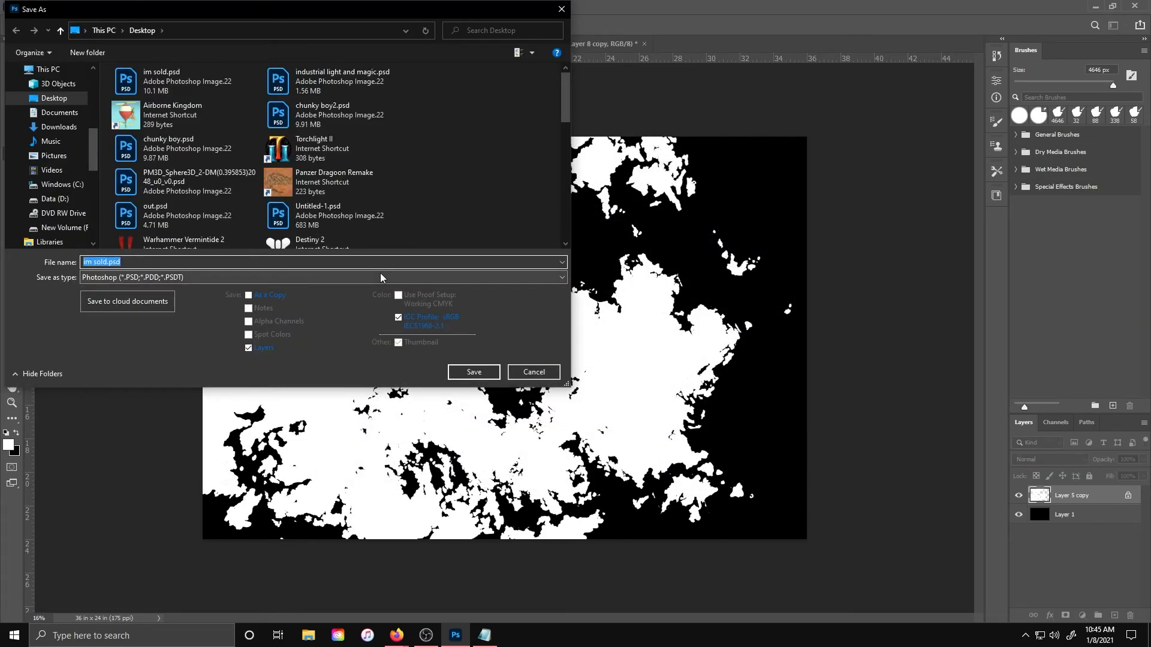
key(Return)
click(706, 180)
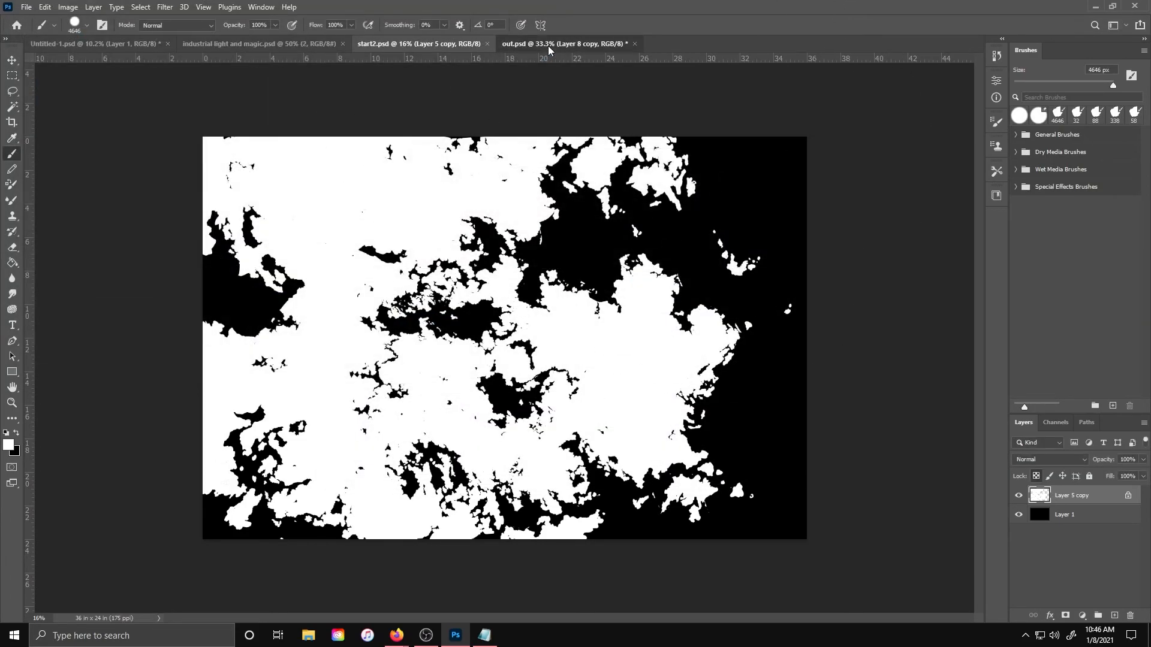
Save the out document as a Photoshop file named start1.psd, keeping maximum compatibility
click(548, 46)
click(26, 7)
click(47, 153)
click(603, 426)
text(end2)
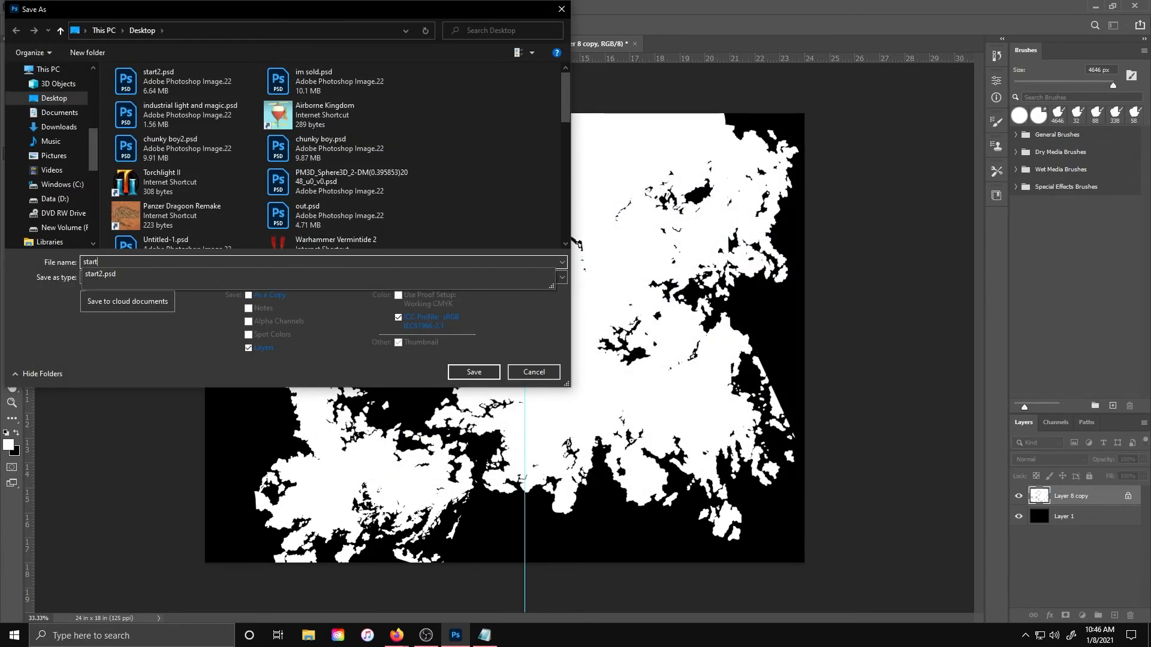
key(Return)
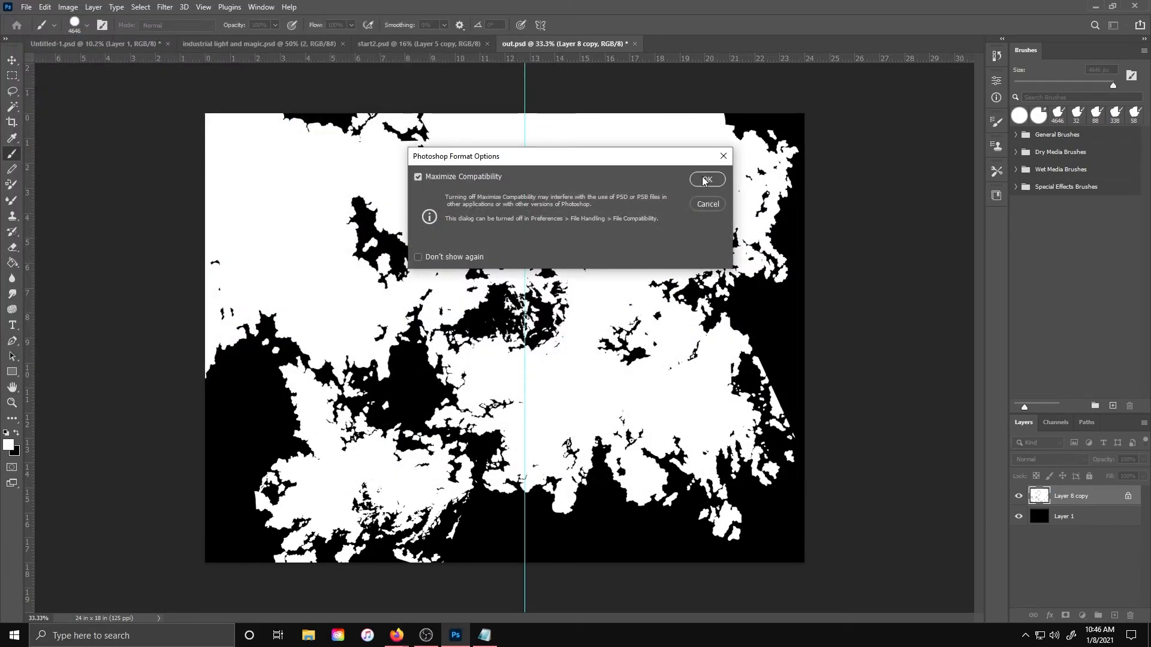
click(706, 180)
Quit Photoshop and launch Wonderdraft
key(ctrl+q)
click(520, 239)
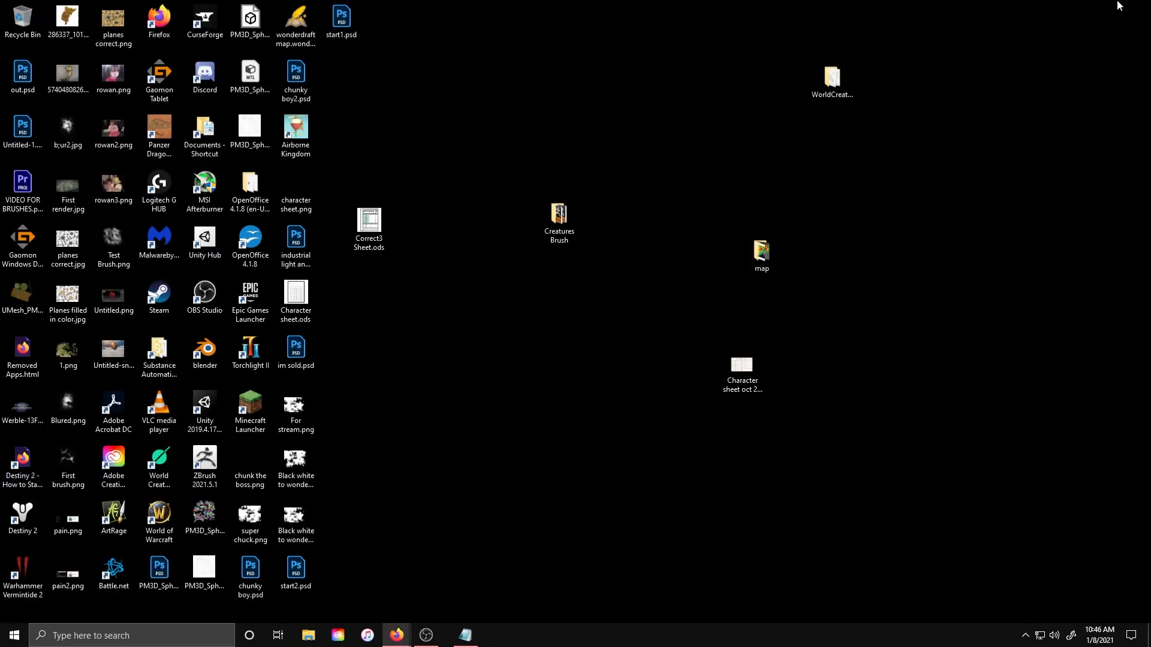
click(14, 635)
text(wonder)
key(Return)
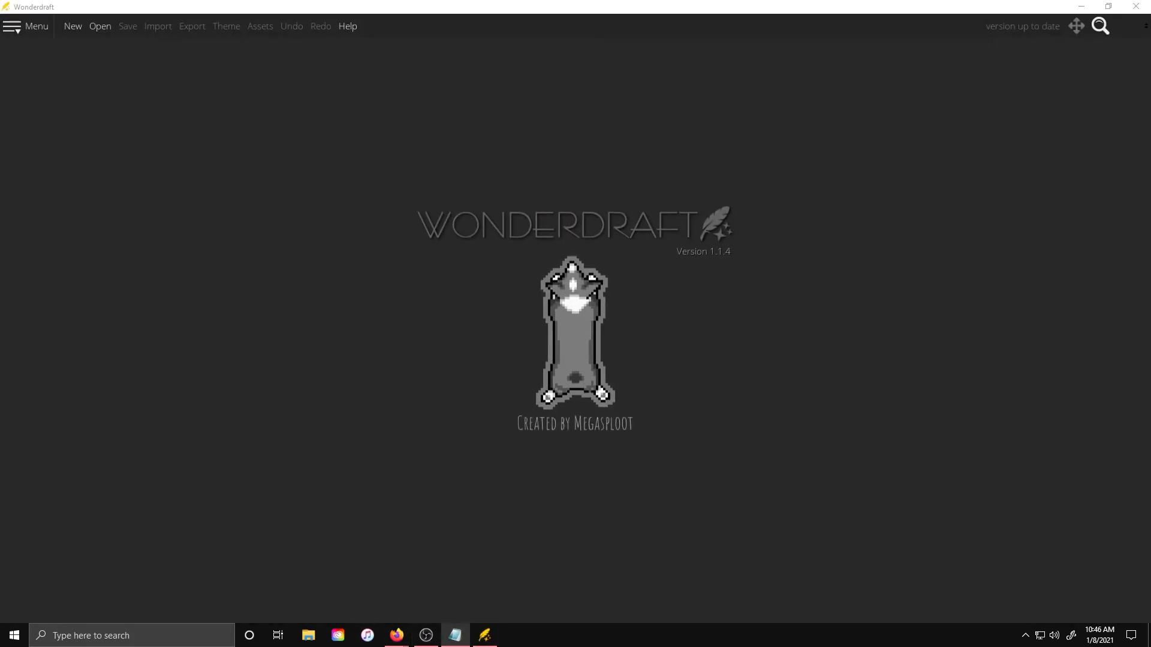
Create a new map and import Black white to wonder 2.png as its heightmap
click(75, 29)
click(547, 403)
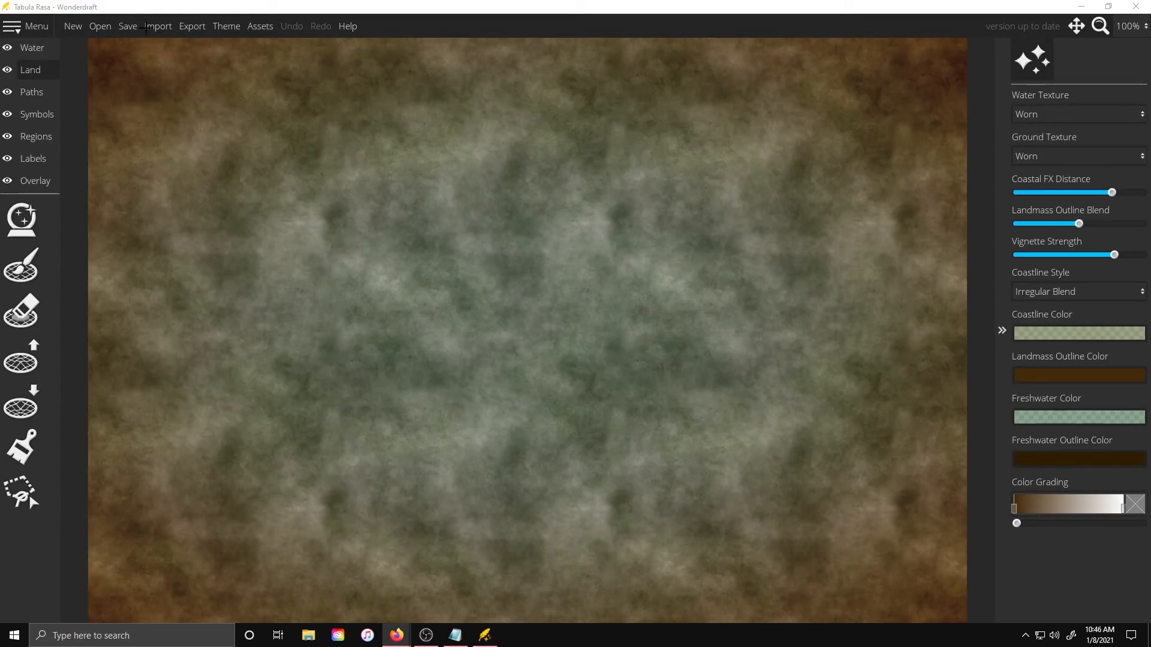
click(40, 143)
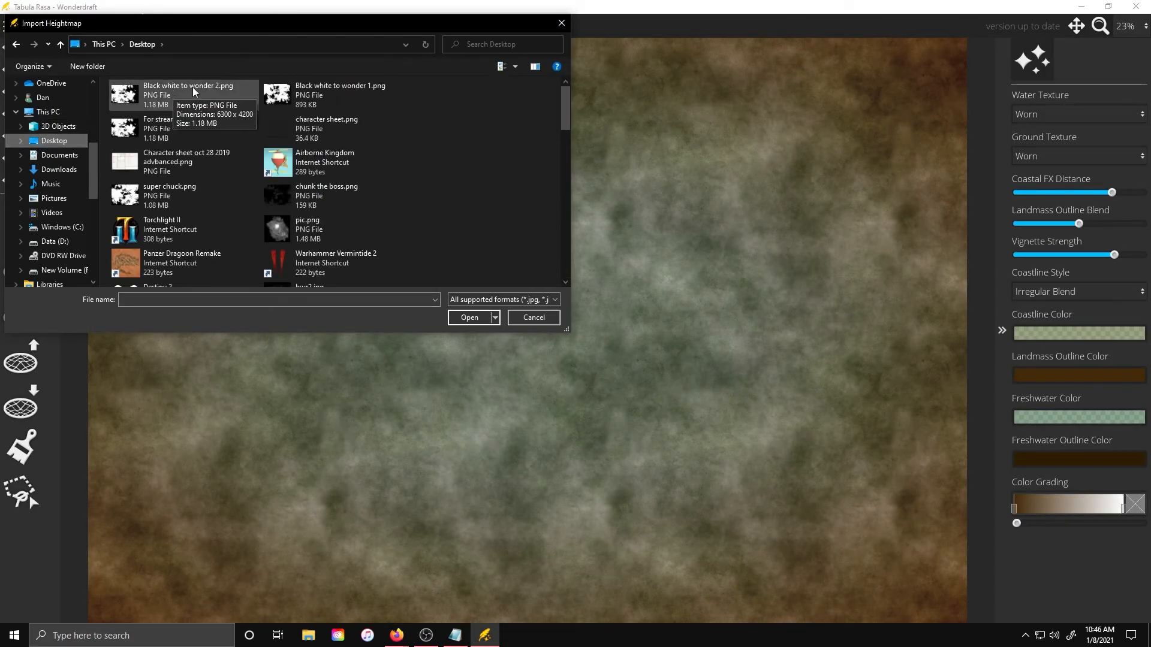
double_click(129, 90)
Apply the Imagination map theme to the map
click(575, 208)
click(580, 312)
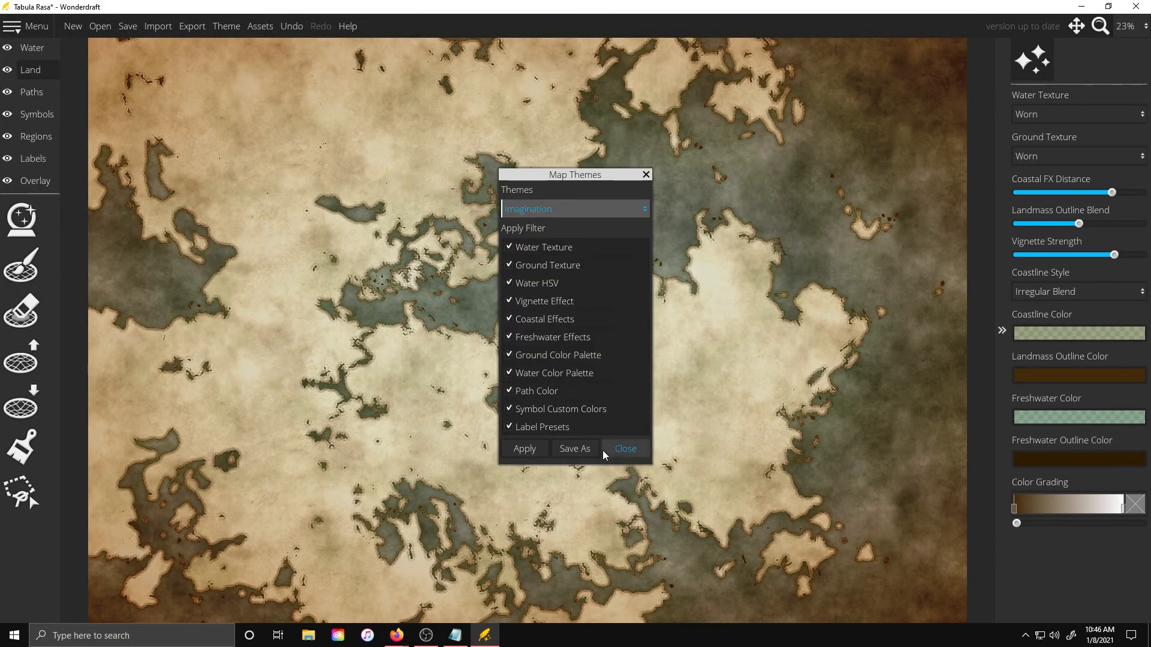
click(525, 449)
click(624, 449)
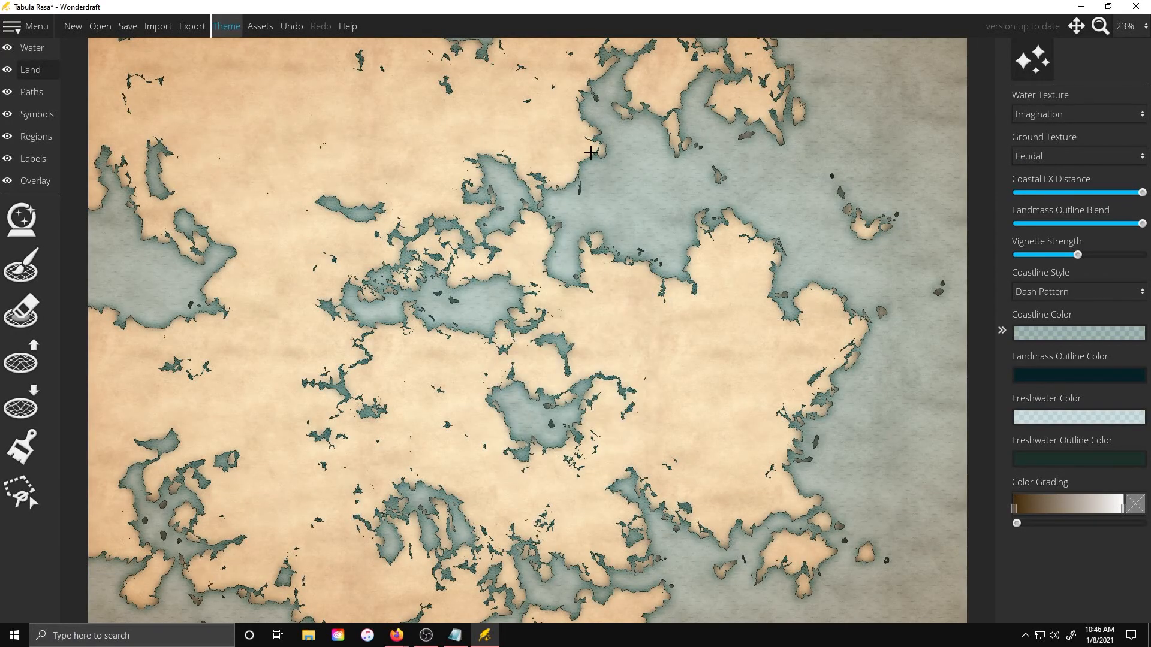
Lower the Coastal FX Distance to its minimum and nudge the Landmass Outline Blend slightly down
scroll(594, 205, up, 4)
scroll(437, 147, down, 4)
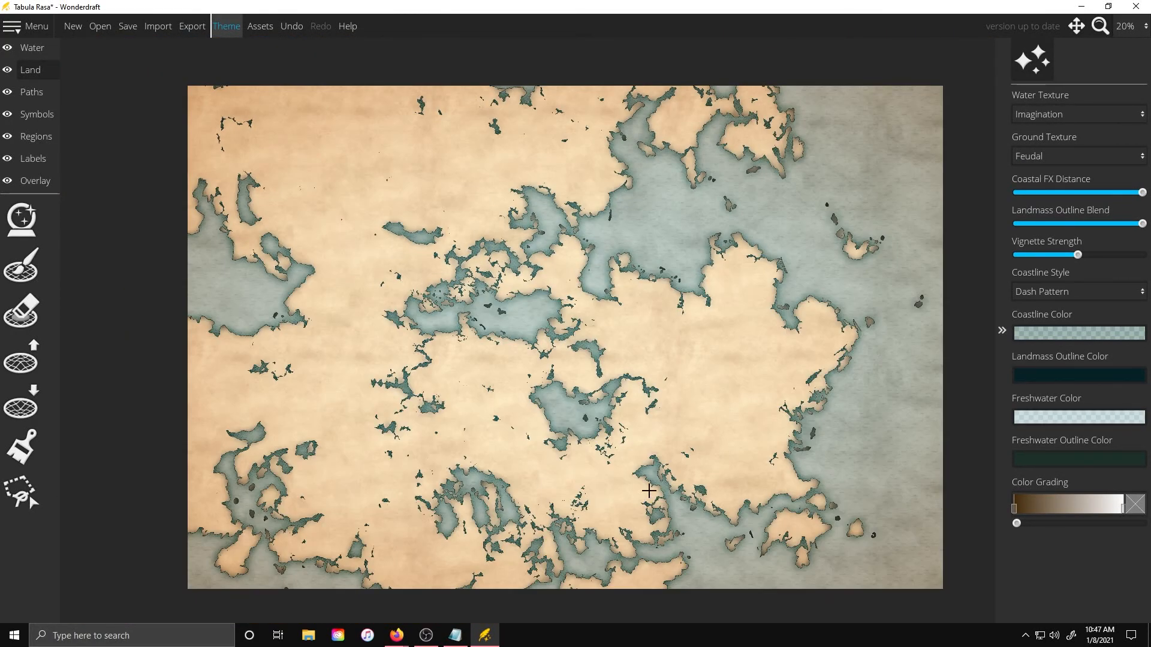
scroll(717, 315, up, 4)
mouse_move(1142, 224)
mouse_down()
mouse_move(1080, 228)
mouse_move(1139, 227)
mouse_up()
drag(1142, 193, 1021, 195)
scroll(630, 177, down, 4)
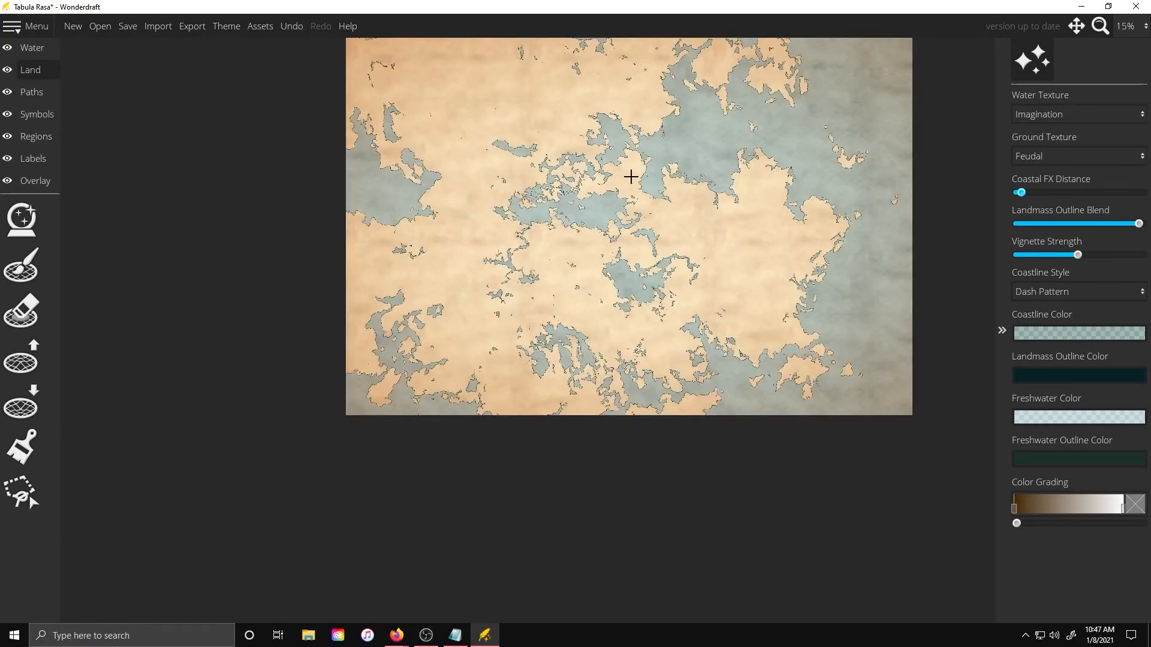
Reshape the bay coastlines by painting with the lower-land brush at brush size 72
scroll(708, 227, up, 4)
click(23, 356)
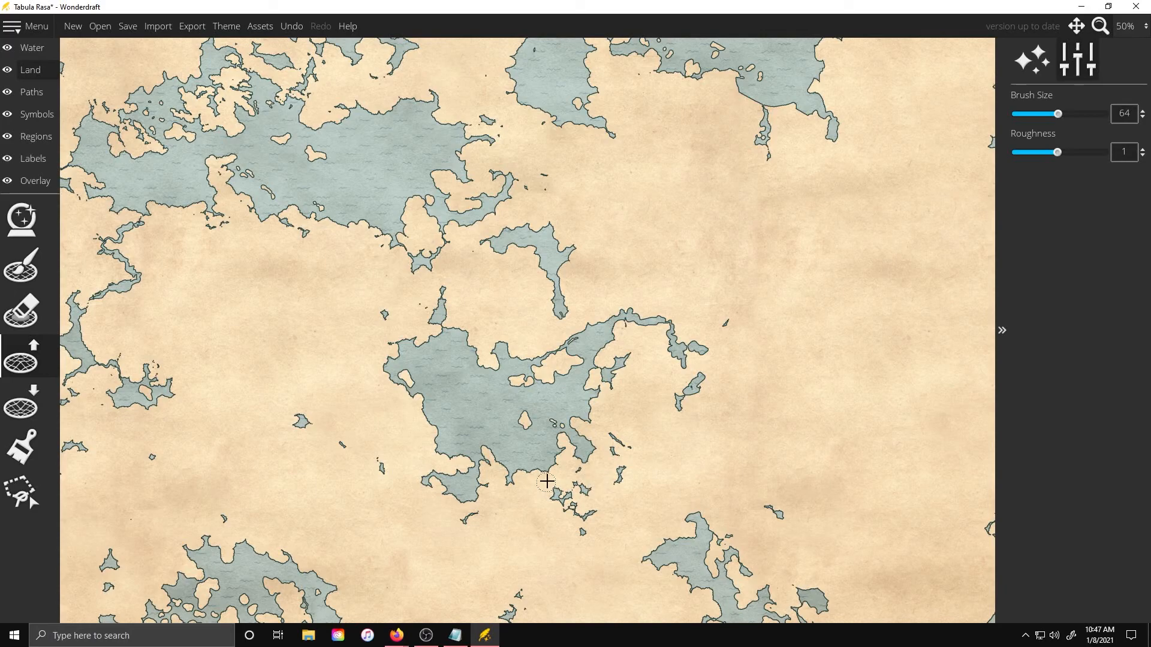
scroll(486, 490, down, 2)
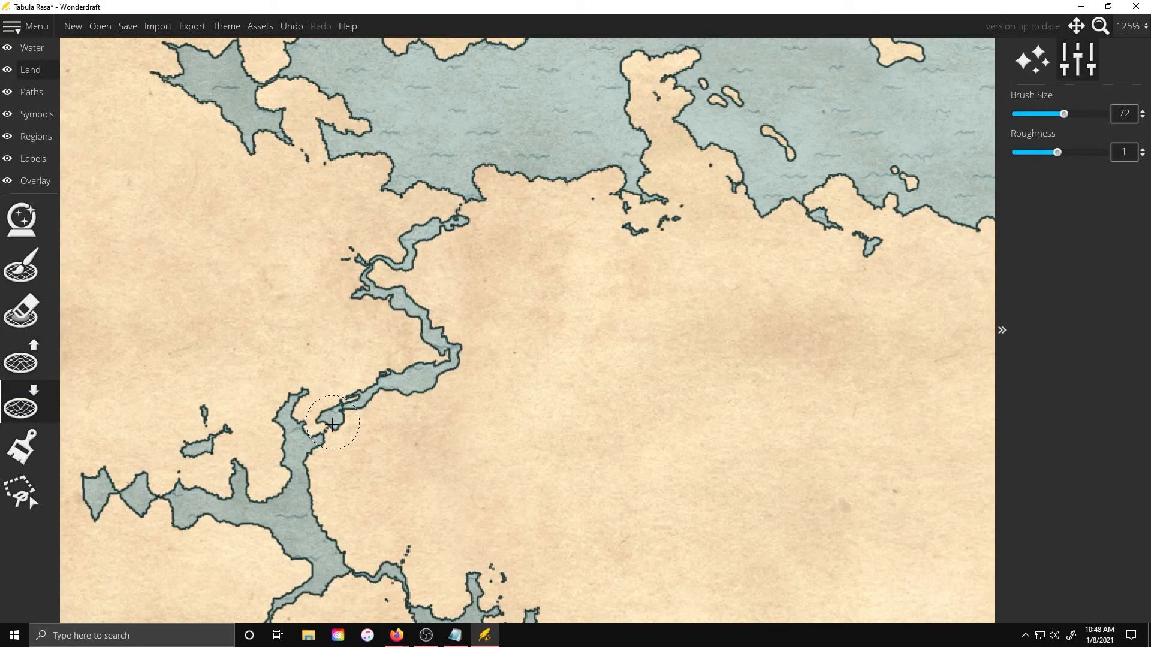
scroll(486, 487, down, 2)
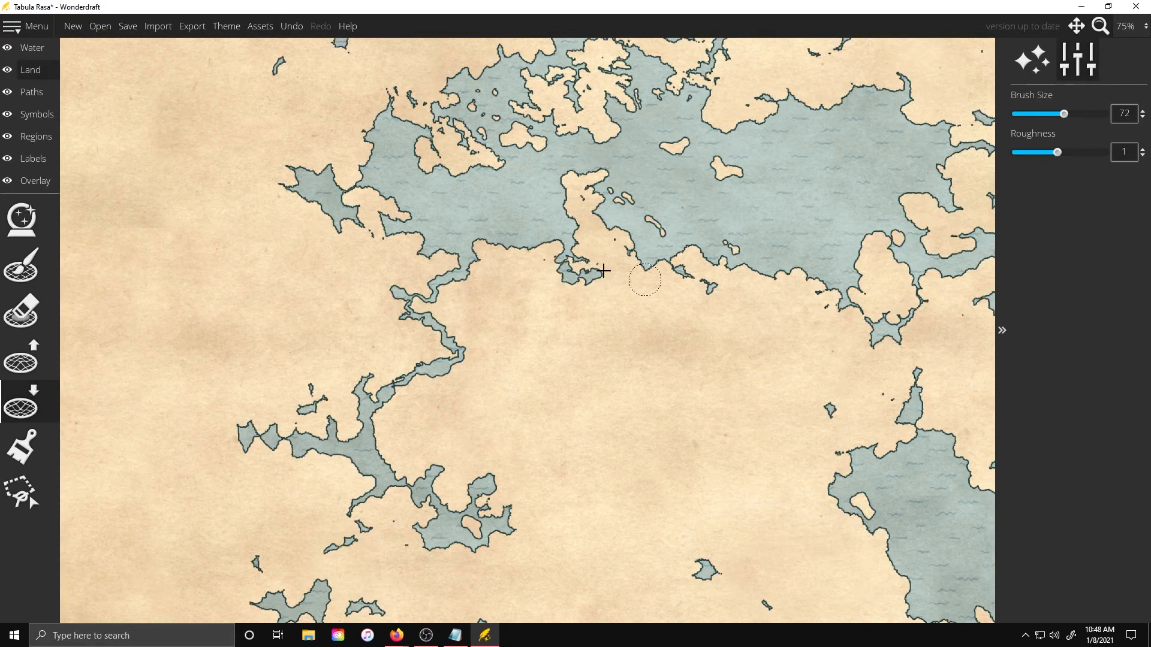
scroll(470, 218, down, 1)
scroll(460, 223, up, 2)
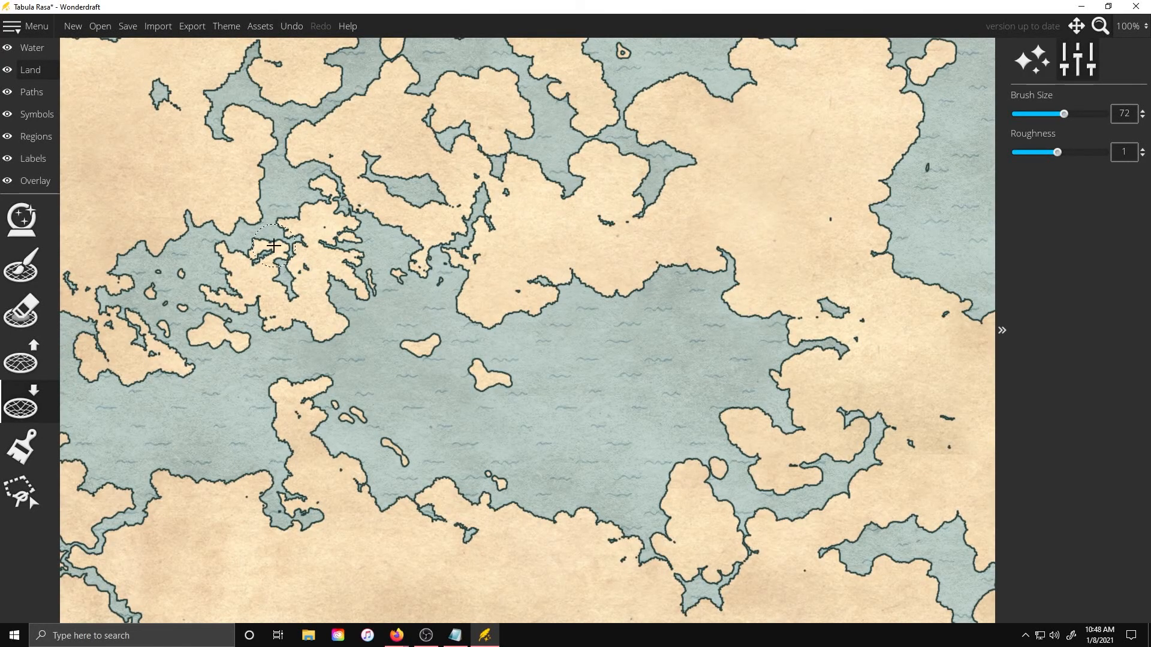
scroll(635, 288, down, 2)
scroll(677, 295, up, 3)
drag(680, 297, 322, 245)
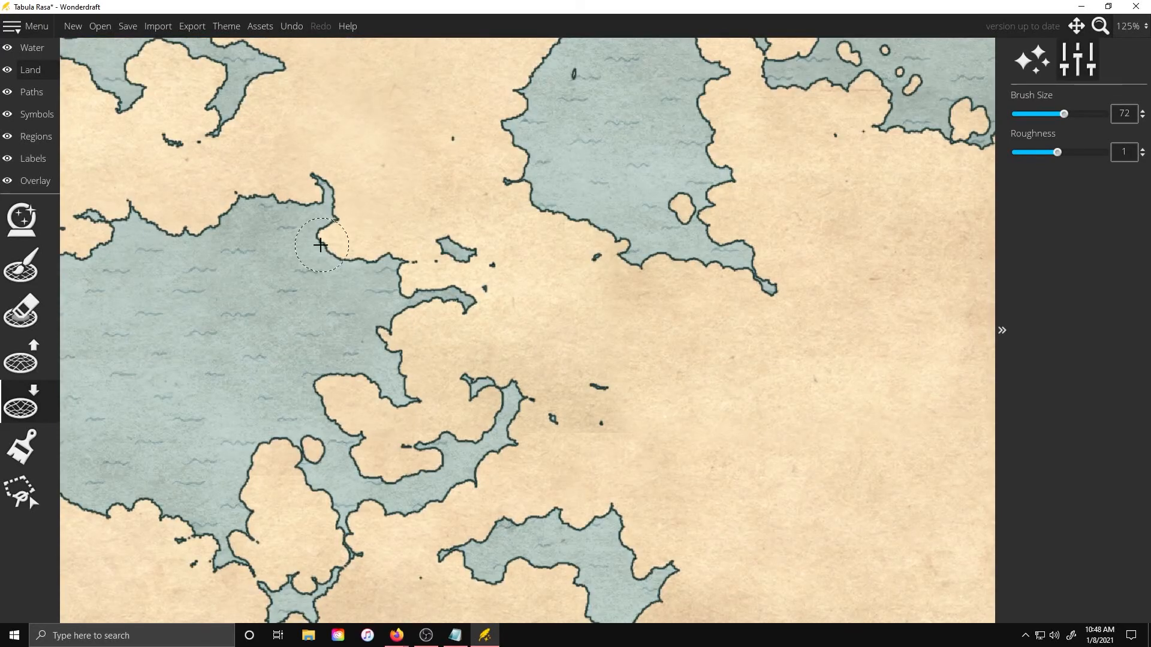
mouse_move(674, 257)
mouse_down()
mouse_move(696, 278)
mouse_move(727, 267)
mouse_up()
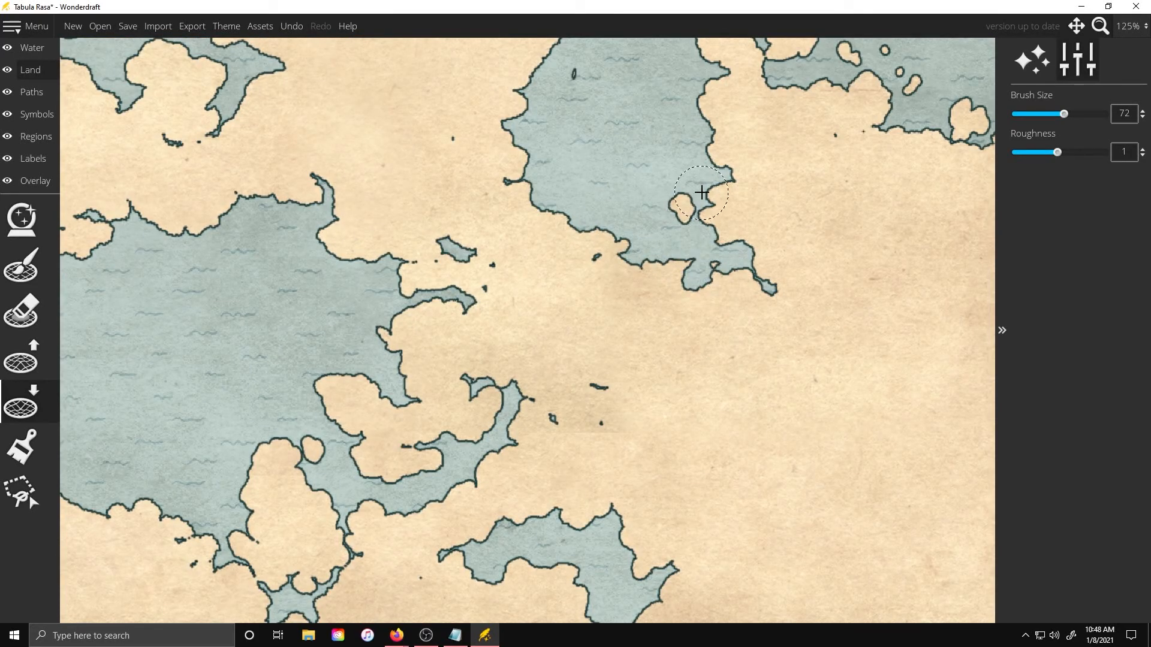
Zoom around the map to survey the coastlines across different regions
scroll(704, 315, down, 2)
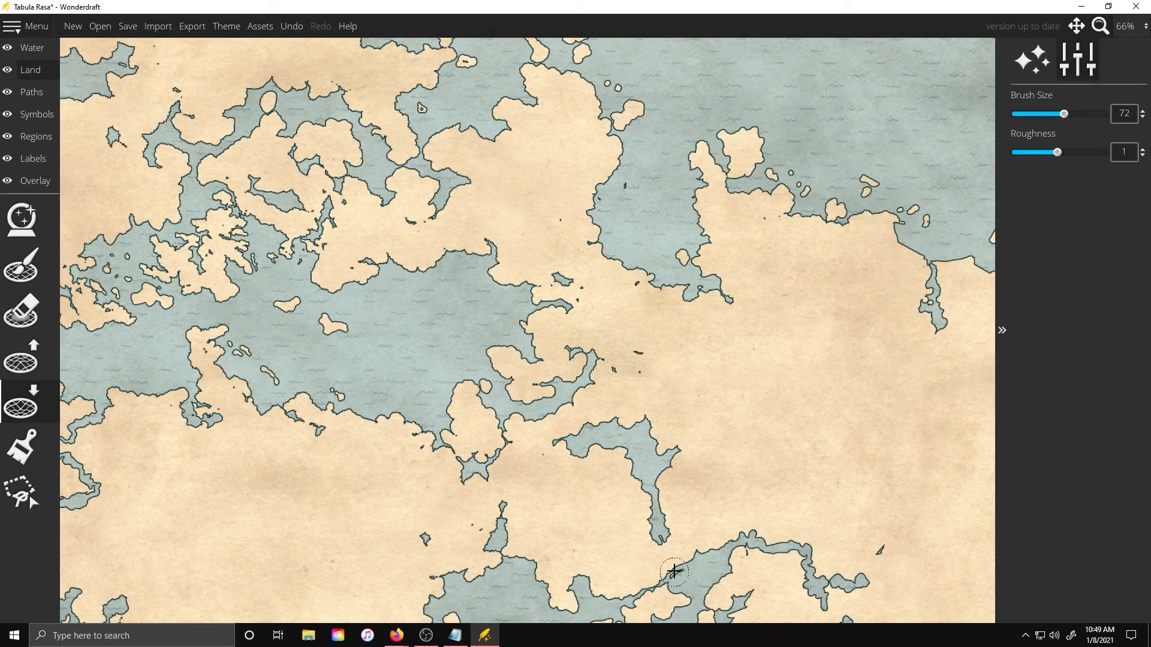
scroll(738, 406, down, 2)
scroll(686, 396, up, 2)
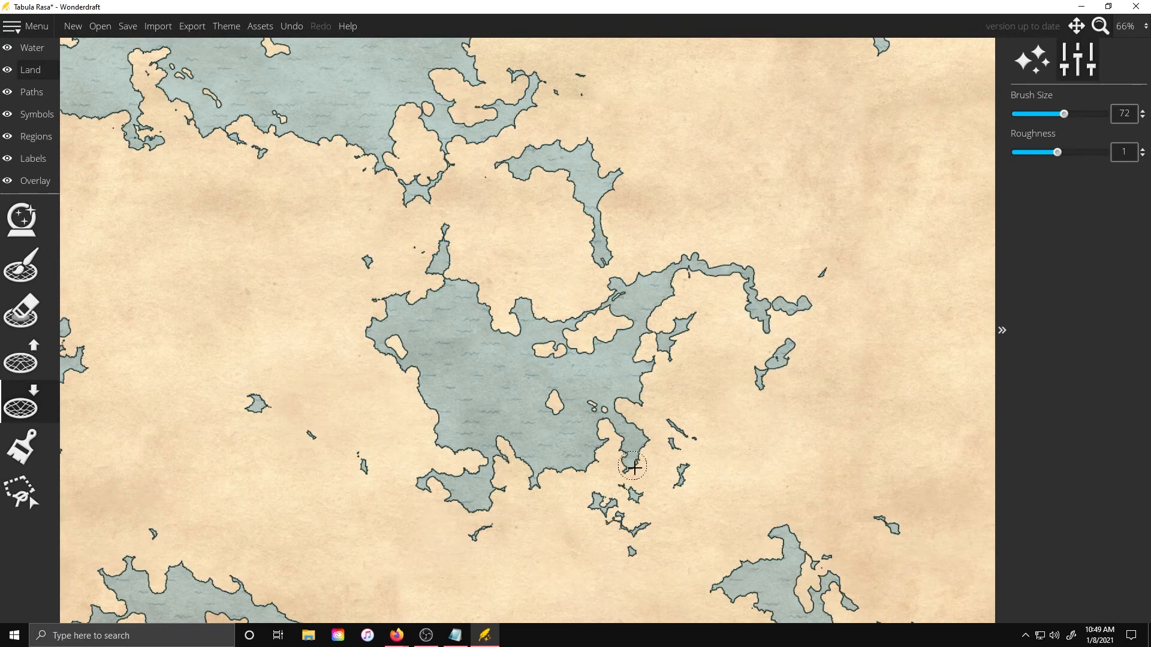
scroll(769, 466, down, 2)
scroll(869, 438, up, 2)
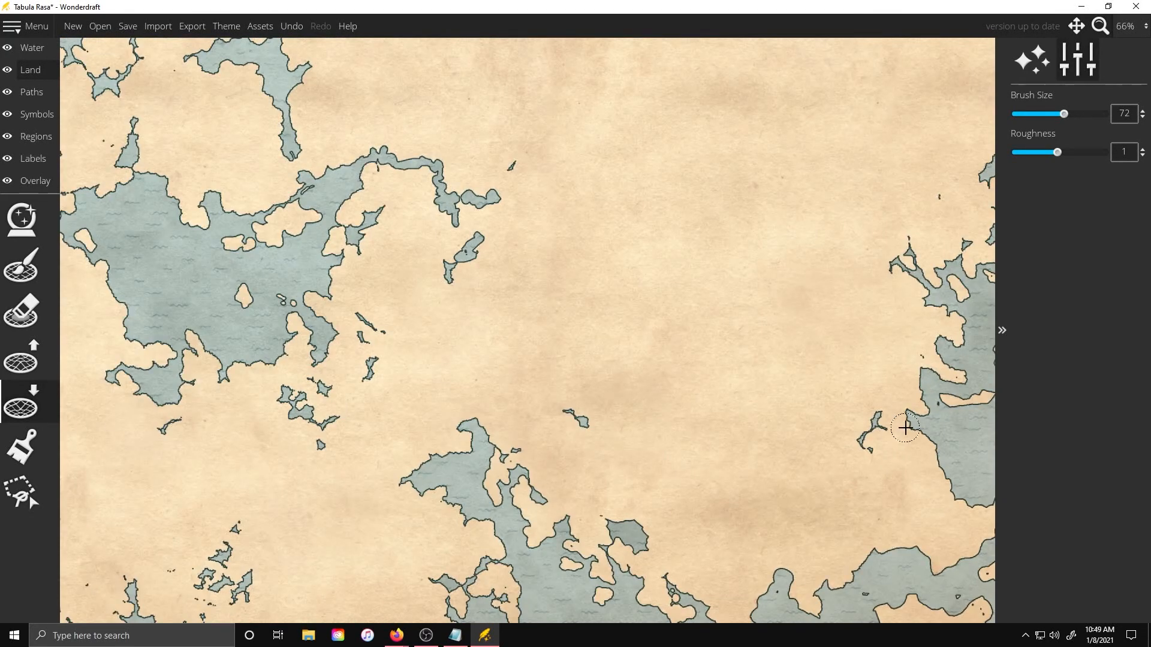
scroll(868, 431, down, 2)
scroll(711, 314, up, 3)
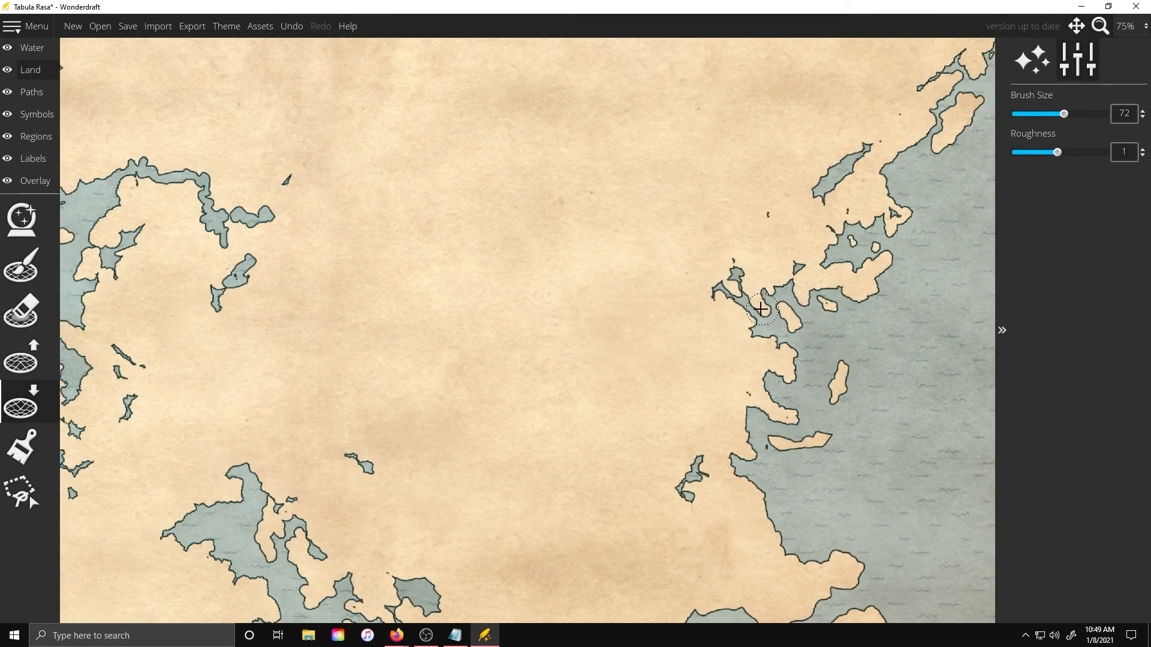
scroll(594, 116, down, 3)
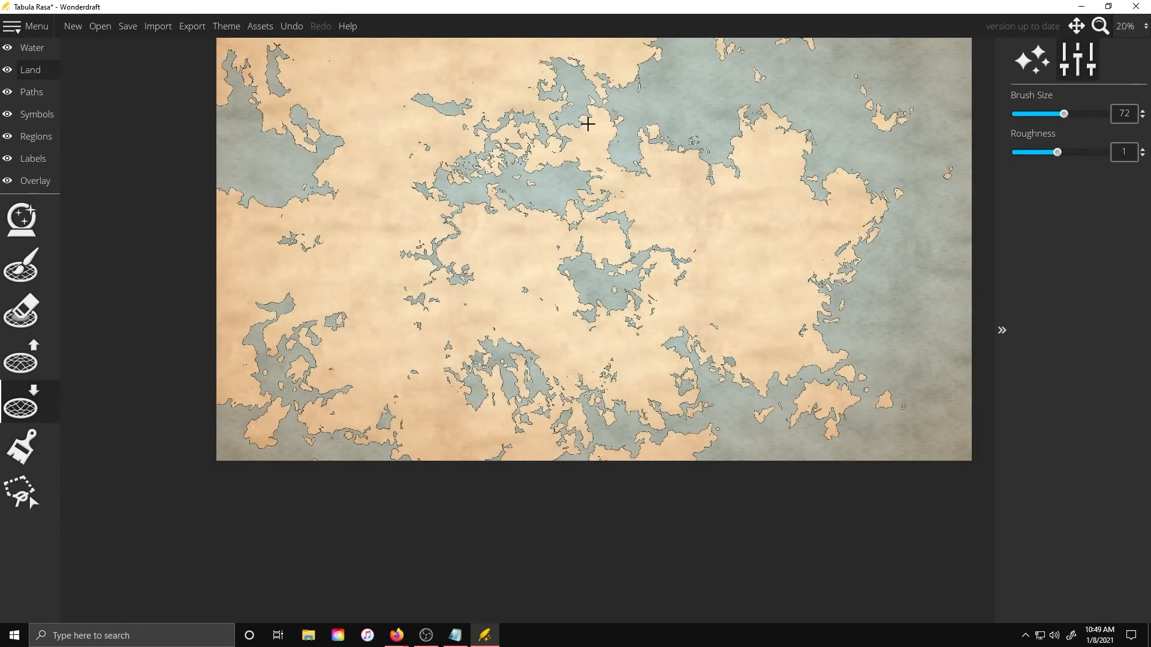
scroll(570, 226, up, 6)
Carve and extend the narrow water inlets in the western coast with the lower-land brush
mouse_move(387, 162)
mouse_down()
mouse_move(480, 239)
mouse_move(514, 295)
mouse_move(406, 362)
mouse_move(406, 508)
mouse_up()
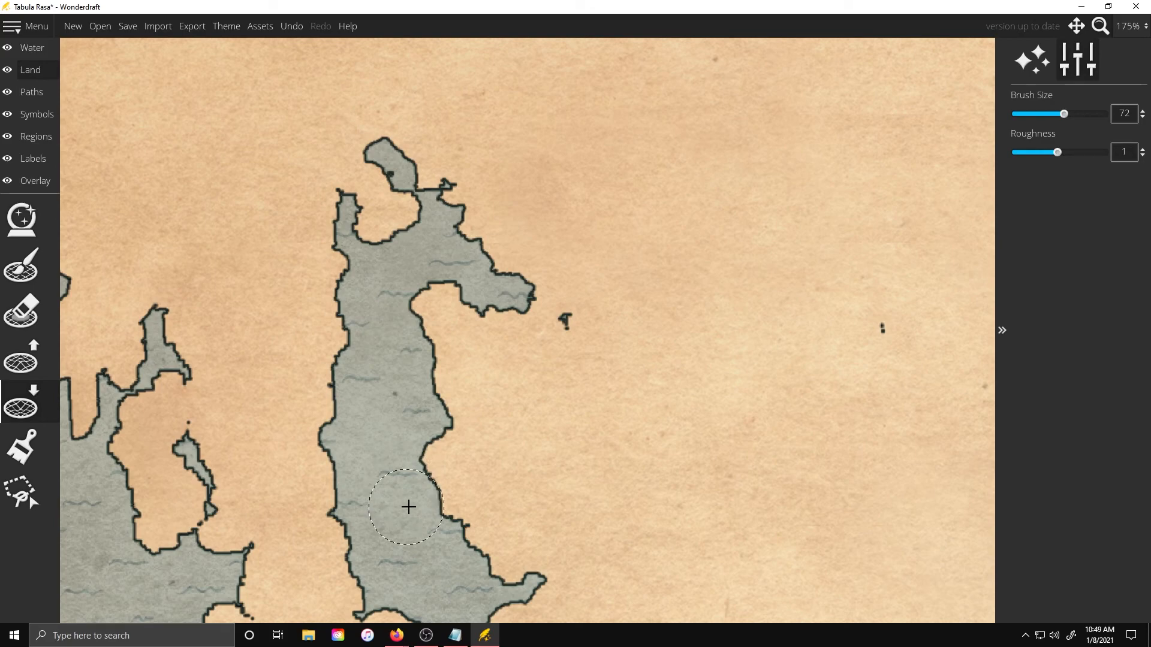
mouse_move(372, 554)
mouse_down()
mouse_move(348, 434)
mouse_move(373, 253)
mouse_move(346, 229)
mouse_move(391, 258)
mouse_move(424, 242)
mouse_move(344, 237)
mouse_up()
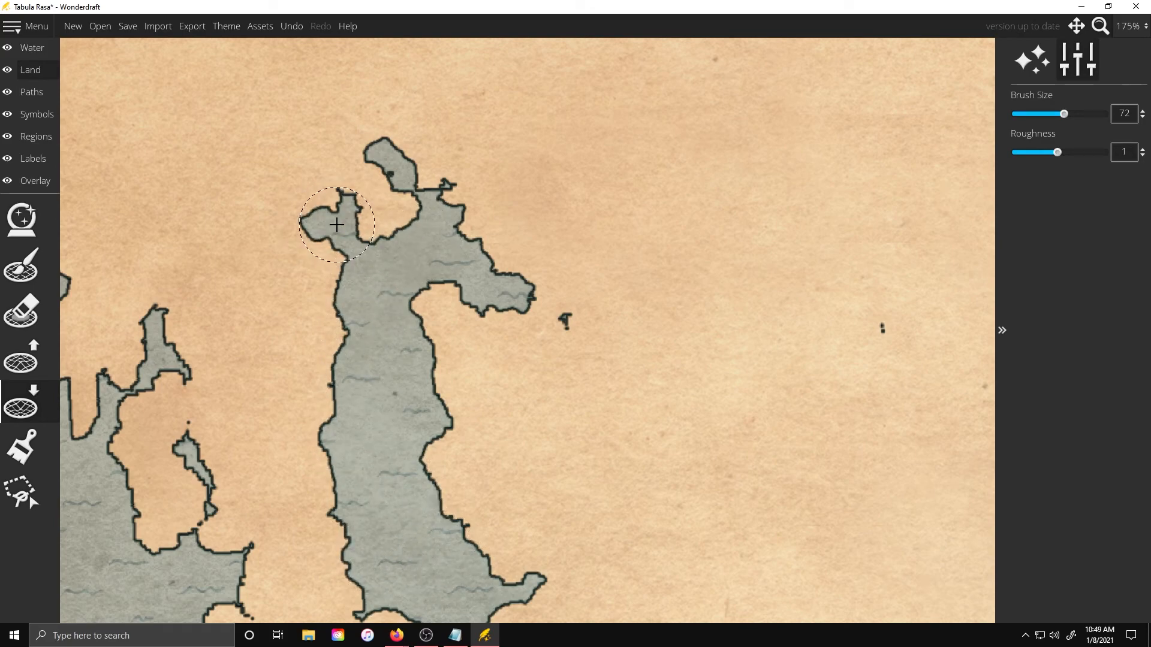
mouse_move(105, 408)
mouse_down()
mouse_move(108, 514)
mouse_move(201, 570)
mouse_move(240, 576)
mouse_up()
scroll(245, 500, up, 3)
mouse_move(245, 500)
mouse_down()
mouse_move(282, 465)
mouse_move(295, 406)
mouse_up()
scroll(296, 406, down, 4)
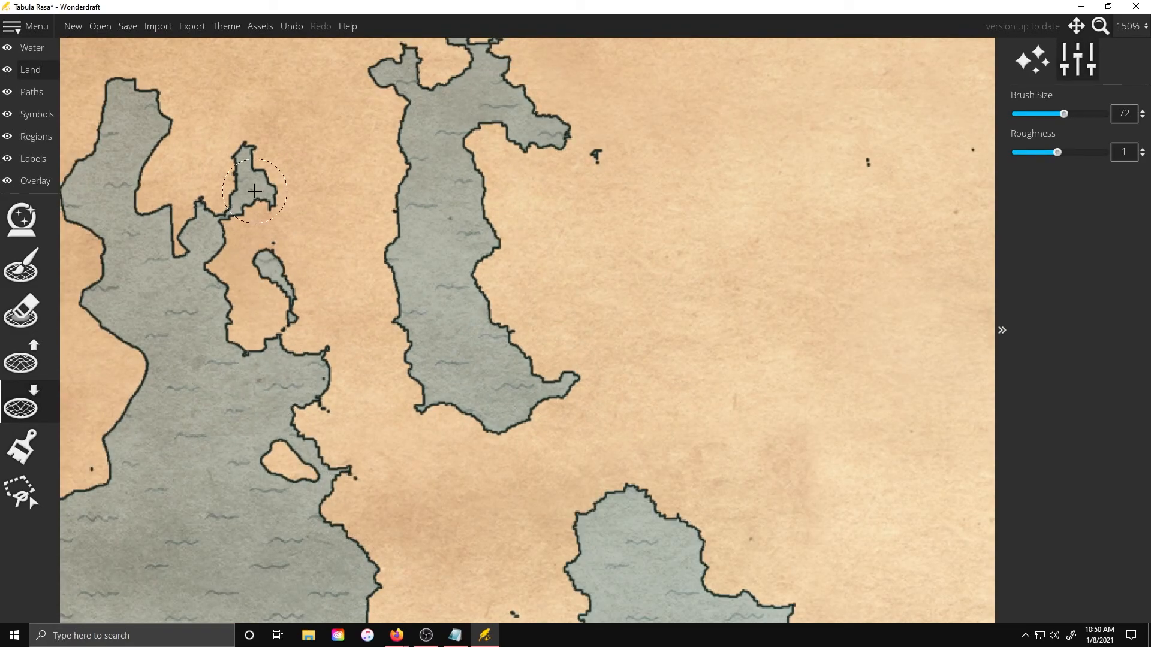
scroll(168, 123, down, 3)
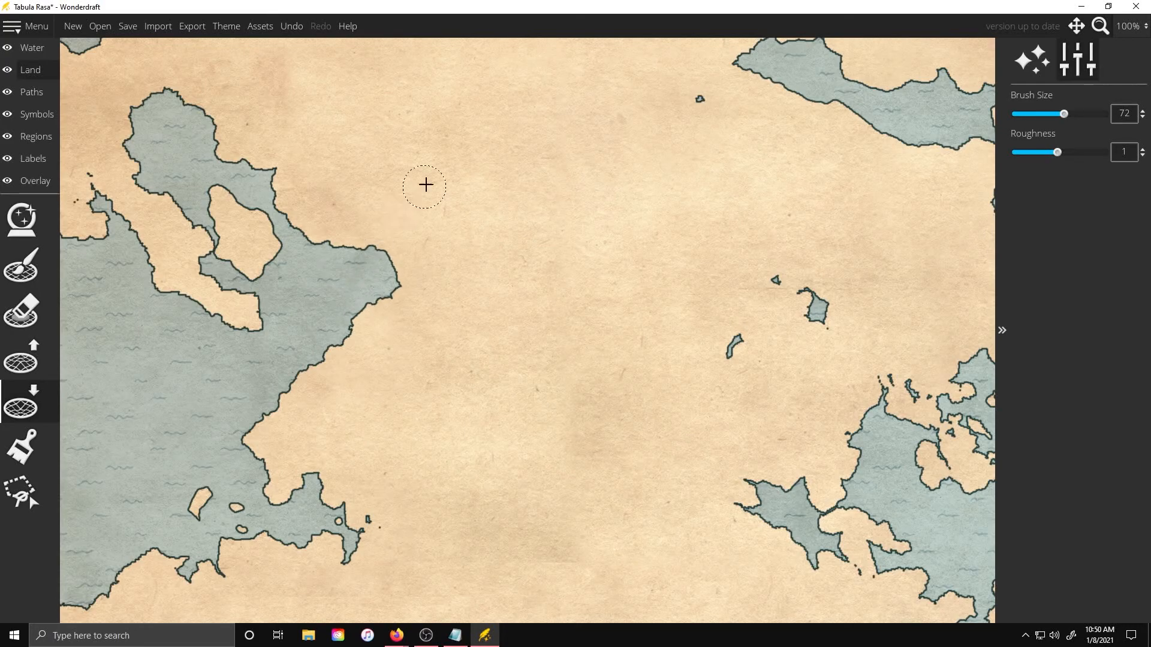
Widen the northern bay and carve a new inlet along the coast with the lower-land brush
scroll(258, 539, up, 4)
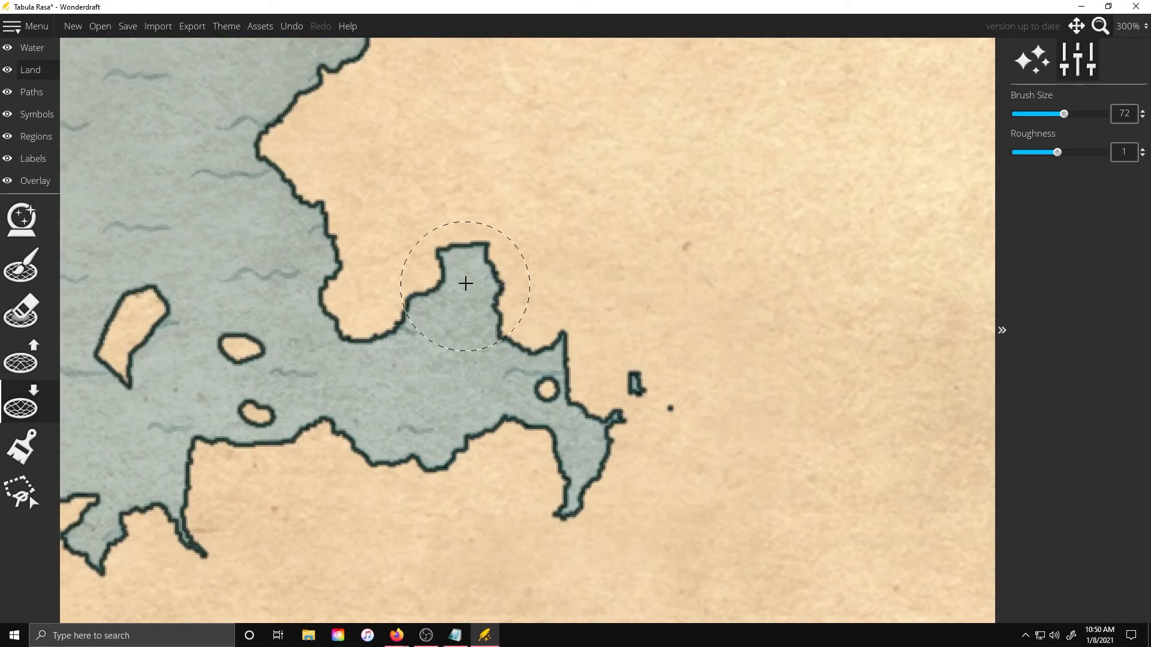
scroll(198, 120, down, 4)
scroll(218, 386, up, 5)
drag(218, 386, 232, 306)
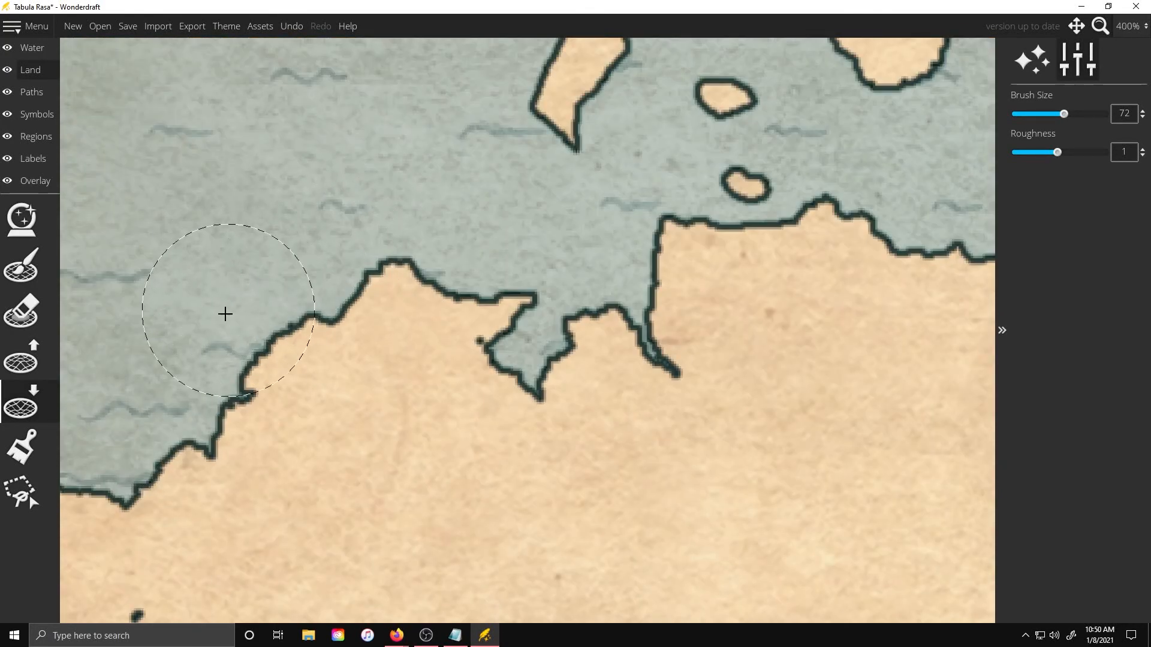
scroll(455, 239, down, 3)
scroll(545, 295, down, 2)
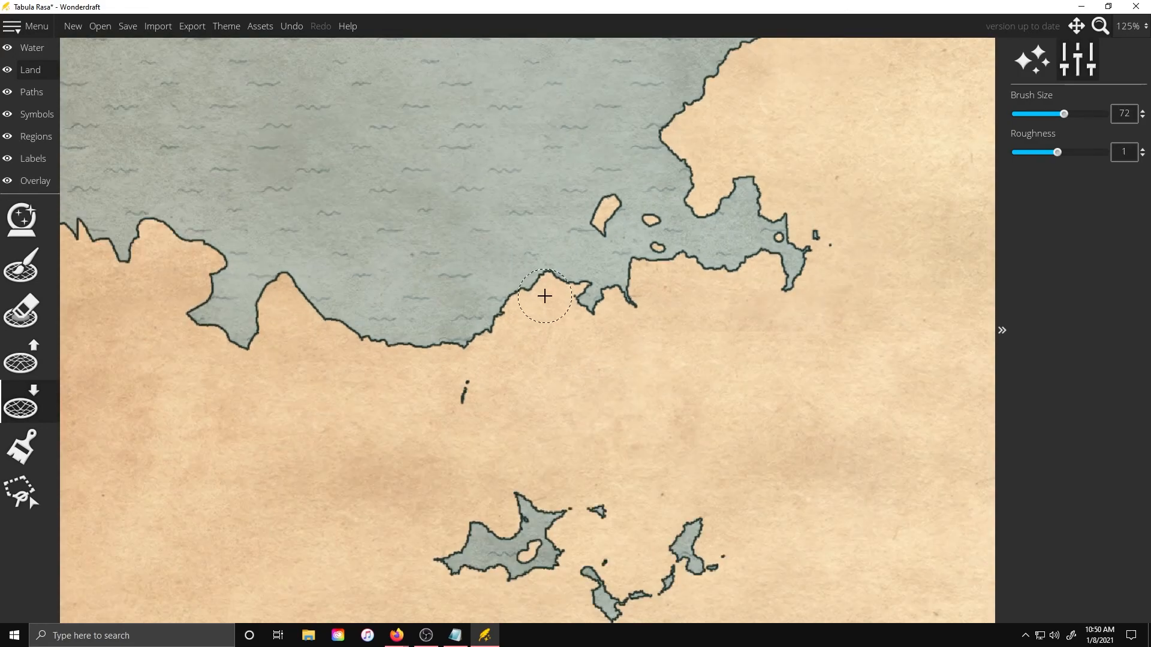
drag(192, 331, 205, 375)
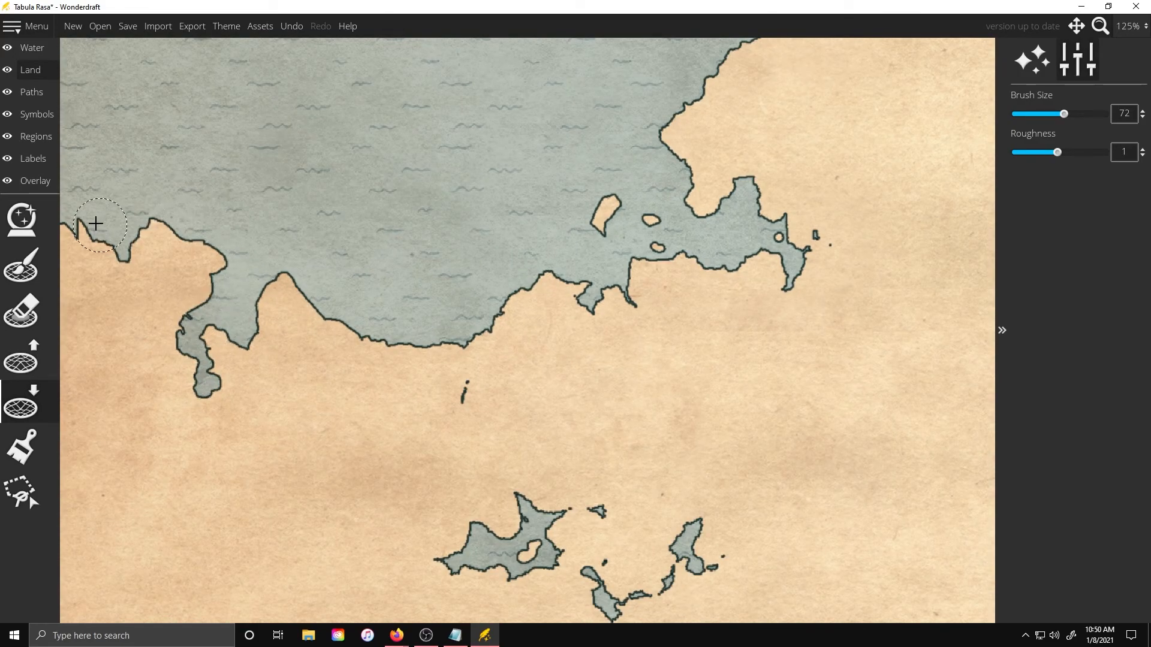
Extend the southern lakes and central channel shores with the lower-land brush
mouse_move(513, 549)
mouse_down()
mouse_move(482, 544)
mouse_move(456, 561)
mouse_up()
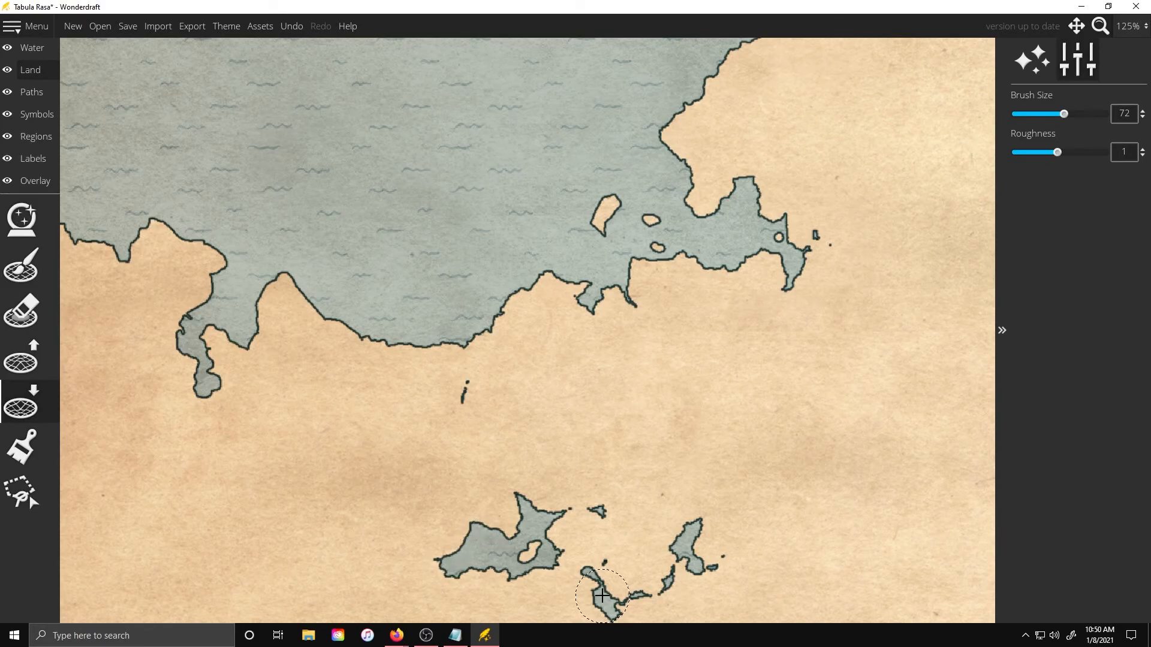
mouse_move(712, 519)
mouse_down()
mouse_move(735, 520)
mouse_move(723, 518)
mouse_up()
mouse_move(838, 469)
mouse_down()
mouse_move(829, 485)
mouse_move(785, 485)
mouse_up()
scroll(436, 341, down, 4)
scroll(498, 312, up, 6)
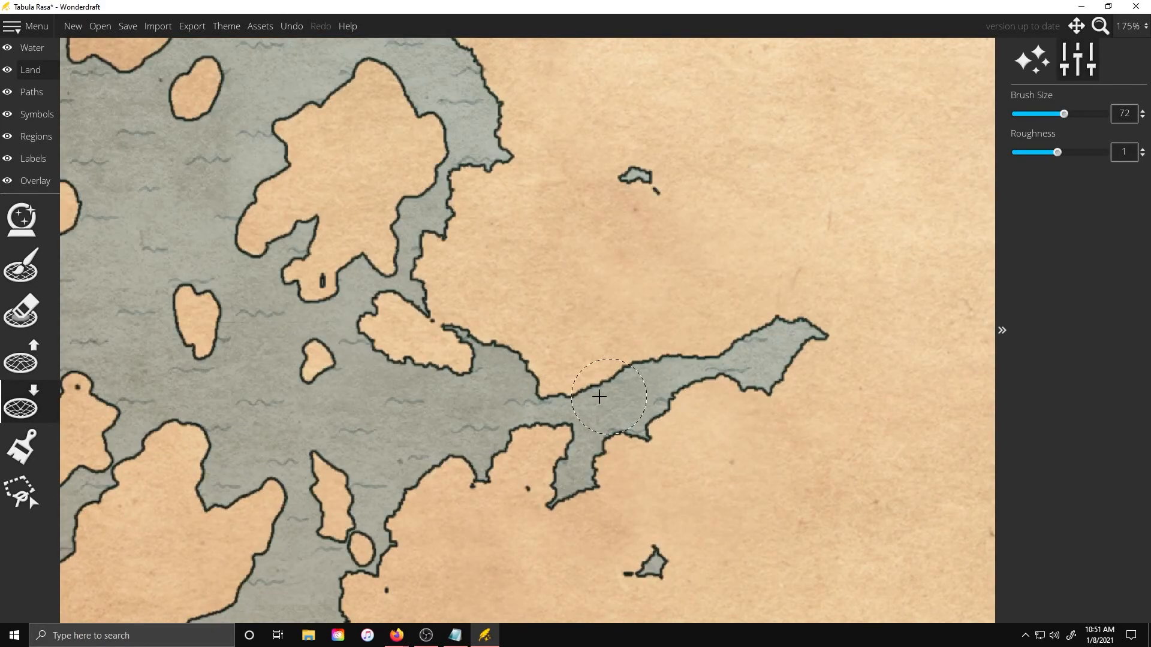
scroll(641, 468, down, 1)
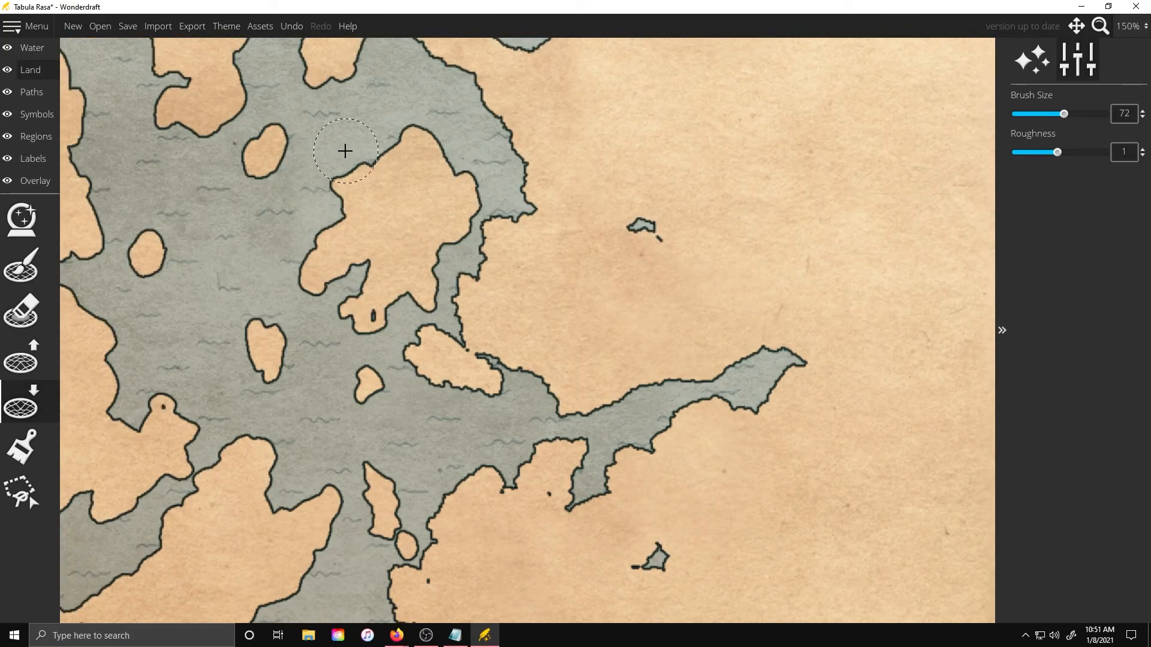
mouse_move(187, 374)
mouse_down()
mouse_move(154, 450)
mouse_move(180, 475)
mouse_move(251, 456)
mouse_up()
Carve additional water into the eastern coastline and its inlets with the lower-land brush
scroll(470, 405, down, 7)
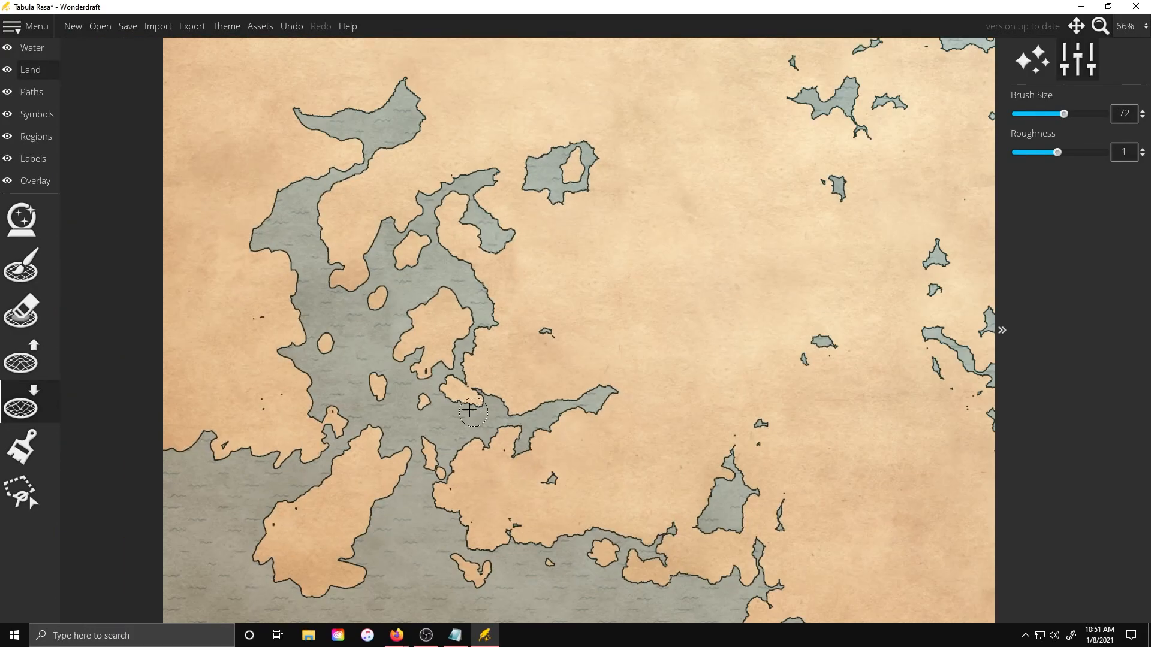
scroll(542, 276, up, 6)
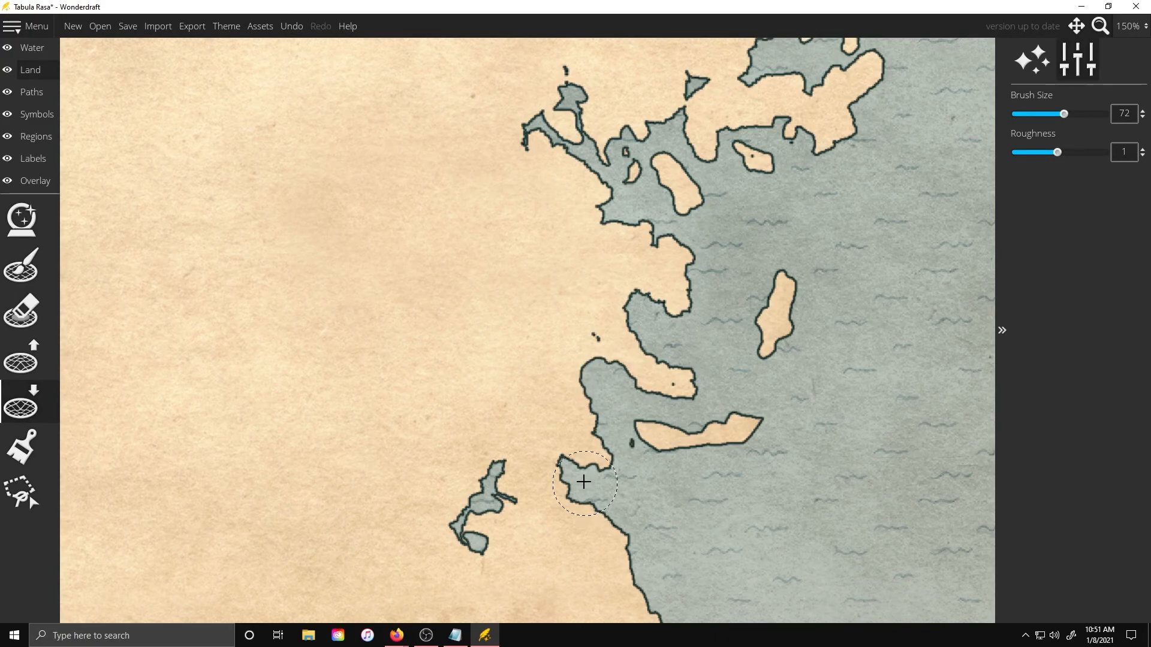
scroll(746, 549, up, 6)
scroll(706, 480, down, 1)
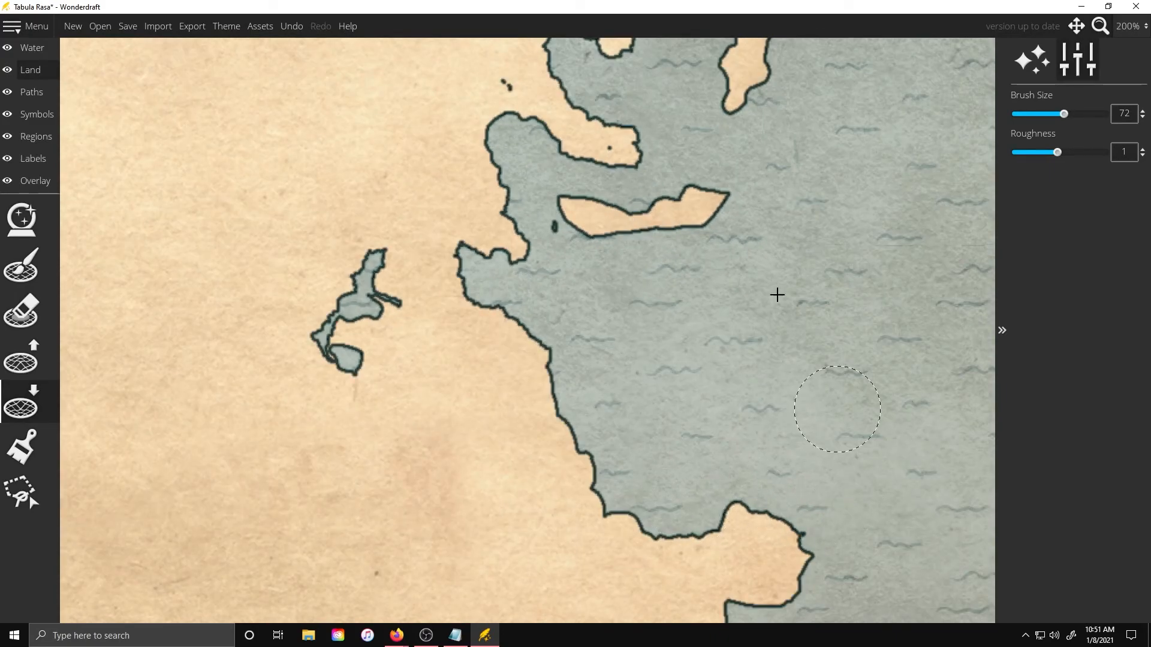
scroll(643, 480, down, 3)
mouse_move(643, 480)
mouse_down()
mouse_move(614, 523)
mouse_move(563, 555)
mouse_up()
scroll(644, 488, down, 5)
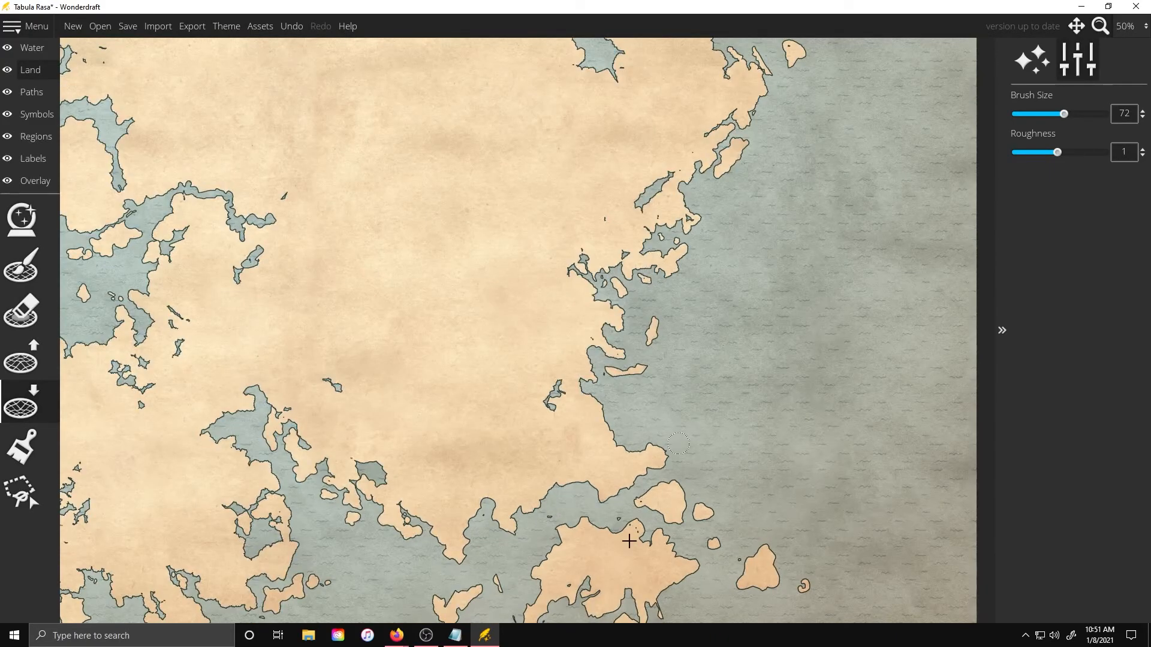
scroll(643, 618, up, 5)
mouse_move(664, 342)
mouse_down()
mouse_move(604, 289)
mouse_move(642, 318)
mouse_up()
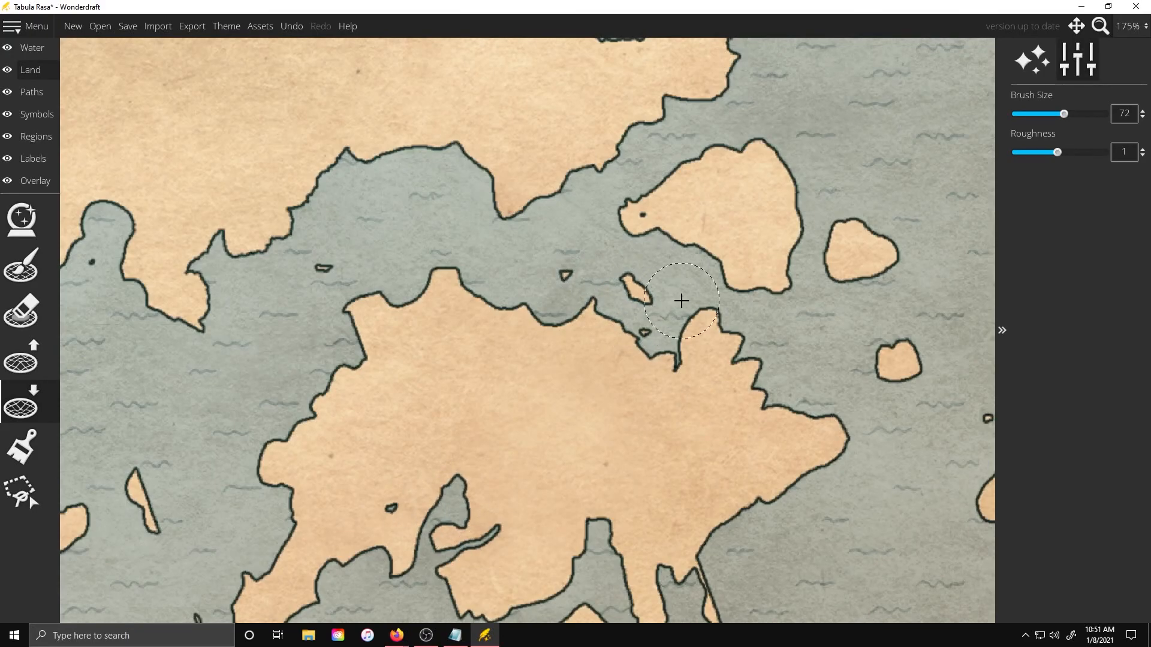
Cut small inlets into the northeastern coastline with the lower-land brush
scroll(681, 301, down, 3)
scroll(681, 399, up, 4)
scroll(750, 142, down, 5)
scroll(537, 275, up, 6)
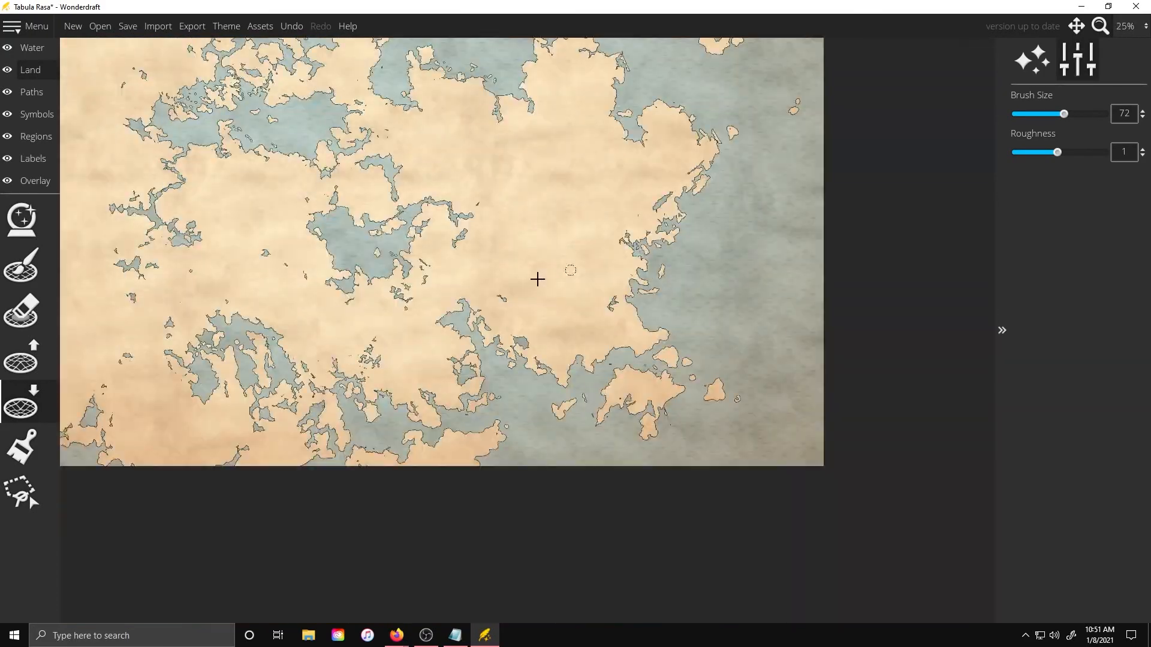
mouse_move(380, 366)
mouse_down()
mouse_move(448, 323)
mouse_move(451, 306)
mouse_move(528, 313)
mouse_move(573, 269)
mouse_move(607, 214)
mouse_move(565, 185)
mouse_up()
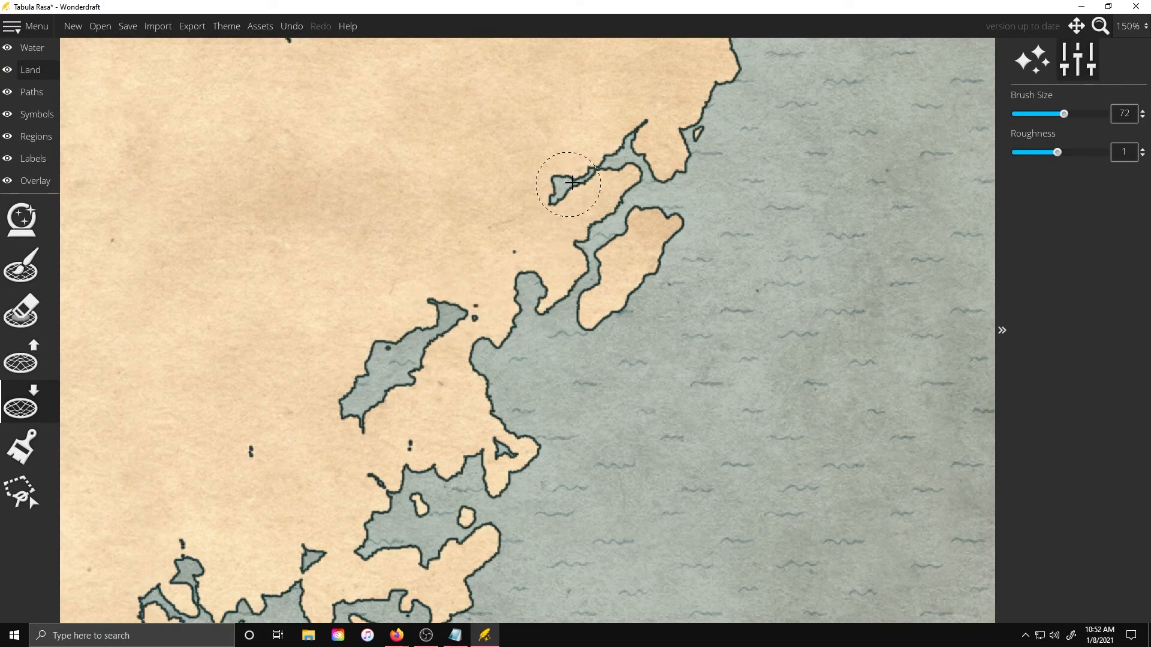
drag(713, 157, 727, 124)
scroll(708, 416, down, 6)
scroll(685, 337, up, 7)
drag(503, 328, 531, 327)
drag(452, 524, 472, 564)
Switch to the raise-land brush and fill in parts of the central channels with land
scroll(475, 185, down, 8)
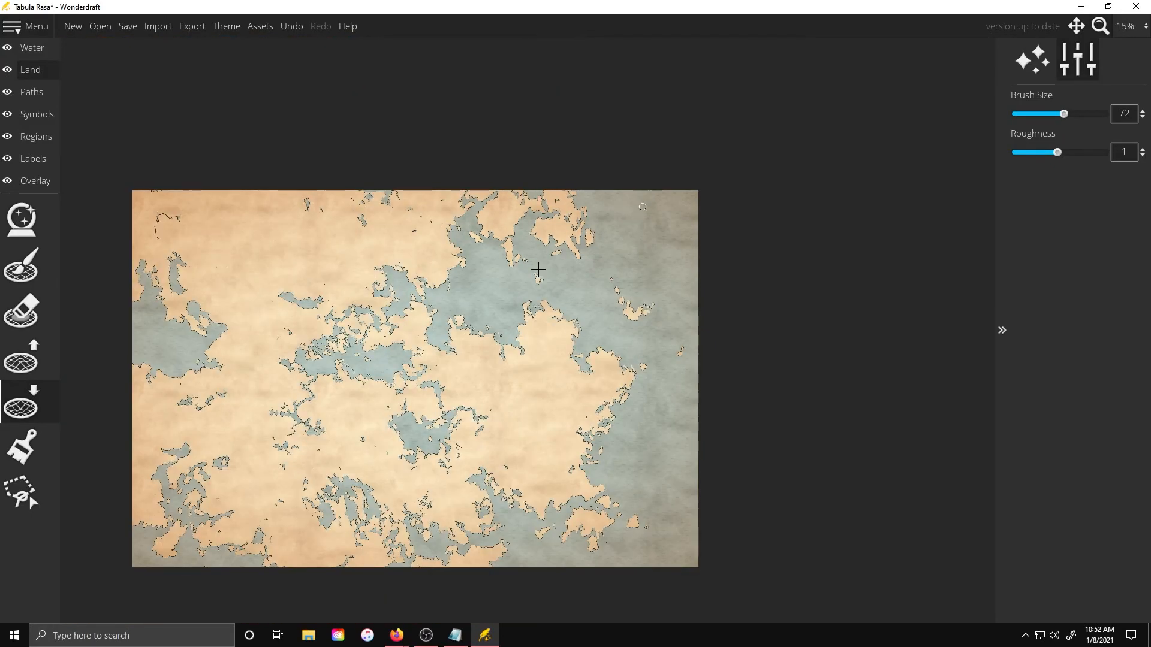
scroll(523, 285, up, 4)
scroll(576, 420, down, 4)
scroll(580, 318, up, 6)
click(23, 357)
mouse_move(400, 480)
mouse_down()
mouse_move(430, 508)
mouse_move(430, 477)
mouse_move(458, 467)
mouse_up()
drag(472, 399, 471, 367)
drag(133, 319, 123, 320)
mouse_move(505, 266)
mouse_down()
mouse_move(552, 263)
mouse_move(584, 311)
mouse_up()
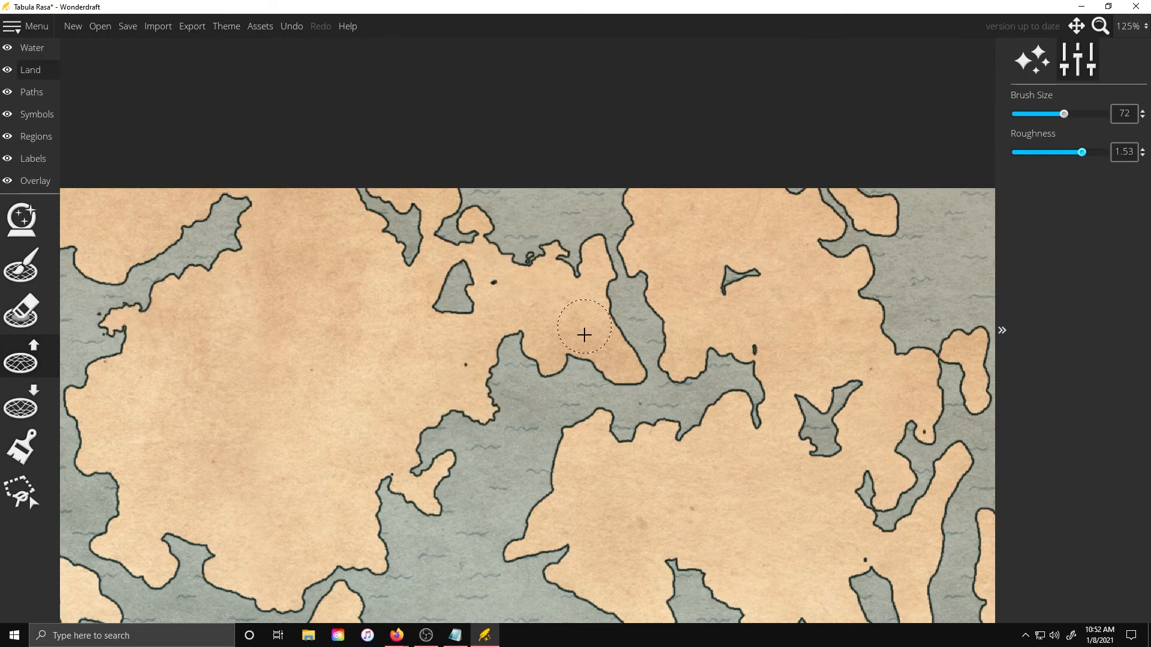
mouse_move(643, 382)
mouse_down()
mouse_move(634, 340)
mouse_move(610, 316)
mouse_move(626, 328)
mouse_move(664, 307)
mouse_move(724, 356)
mouse_move(734, 306)
mouse_up()
Add a scattered chain of small islands in the eastern sea with the raise-land brush
scroll(656, 337, down, 3)
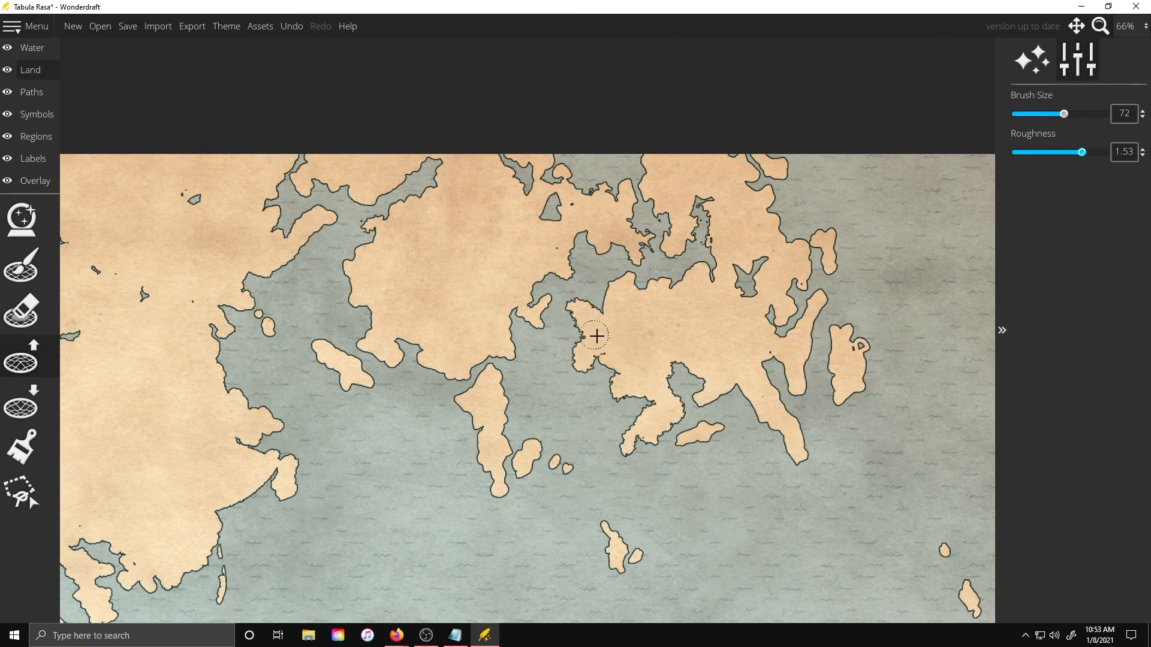
scroll(639, 277, down, 2)
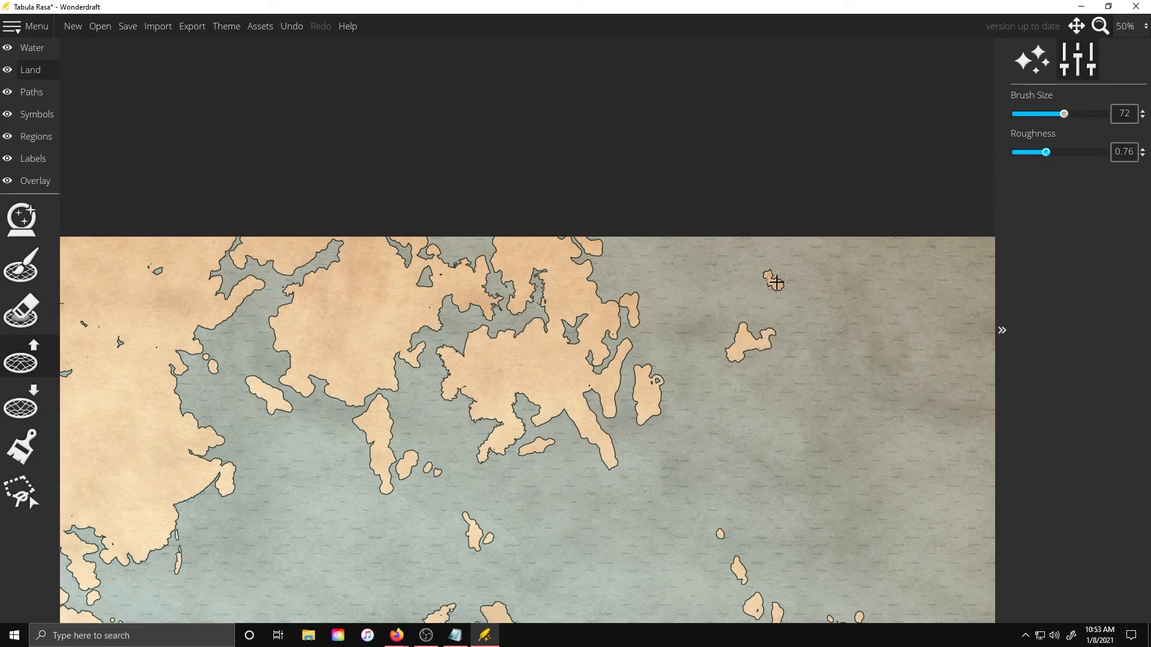
scroll(729, 294, up, 5)
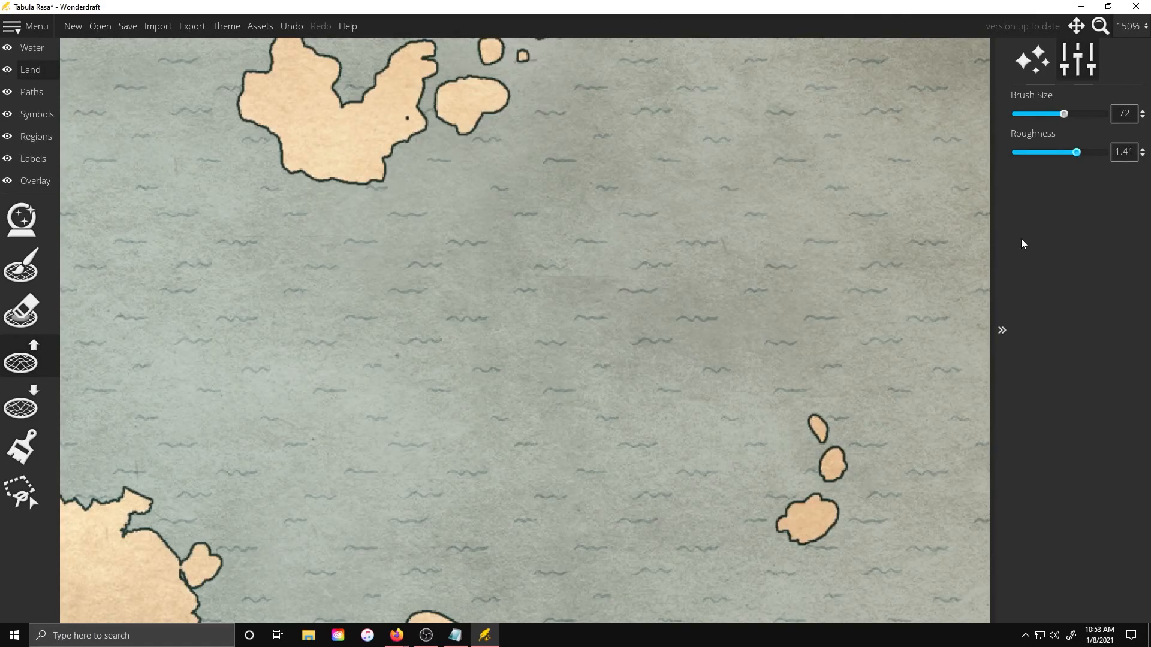
click(812, 405)
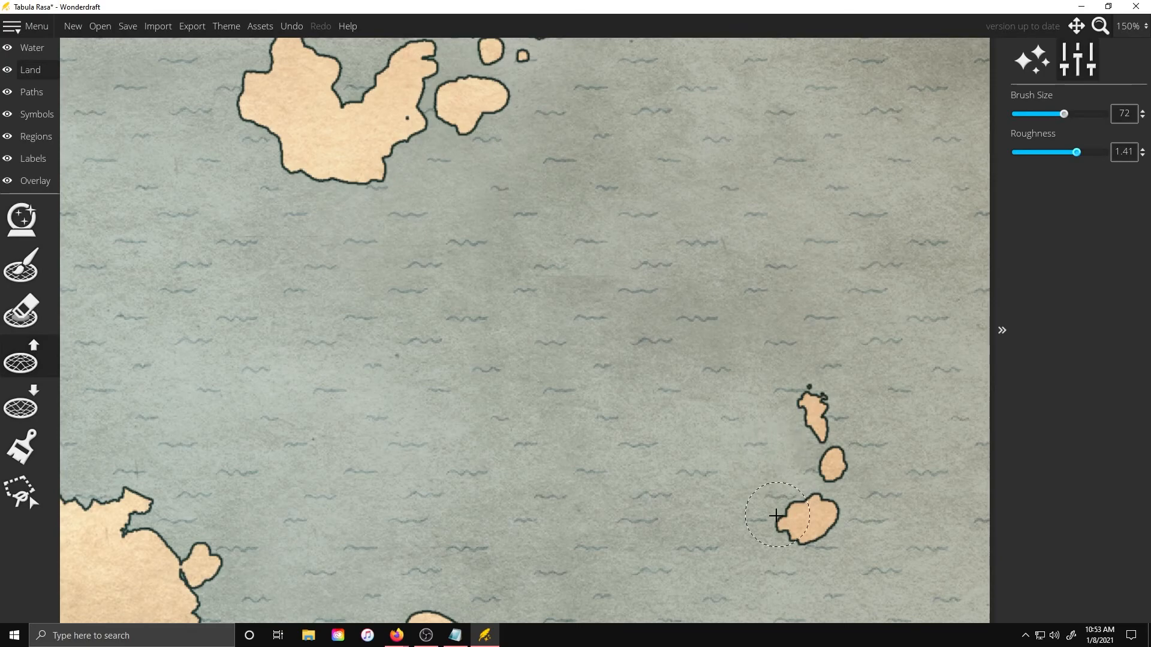
click(778, 518)
click(804, 461)
click(763, 386)
click(716, 369)
scroll(742, 290, down, 5)
scroll(650, 226, up, 5)
click(636, 288)
click(697, 208)
click(722, 201)
click(699, 193)
click(635, 182)
Apply the Black & White map theme to the whole map
scroll(763, 168, down, 8)
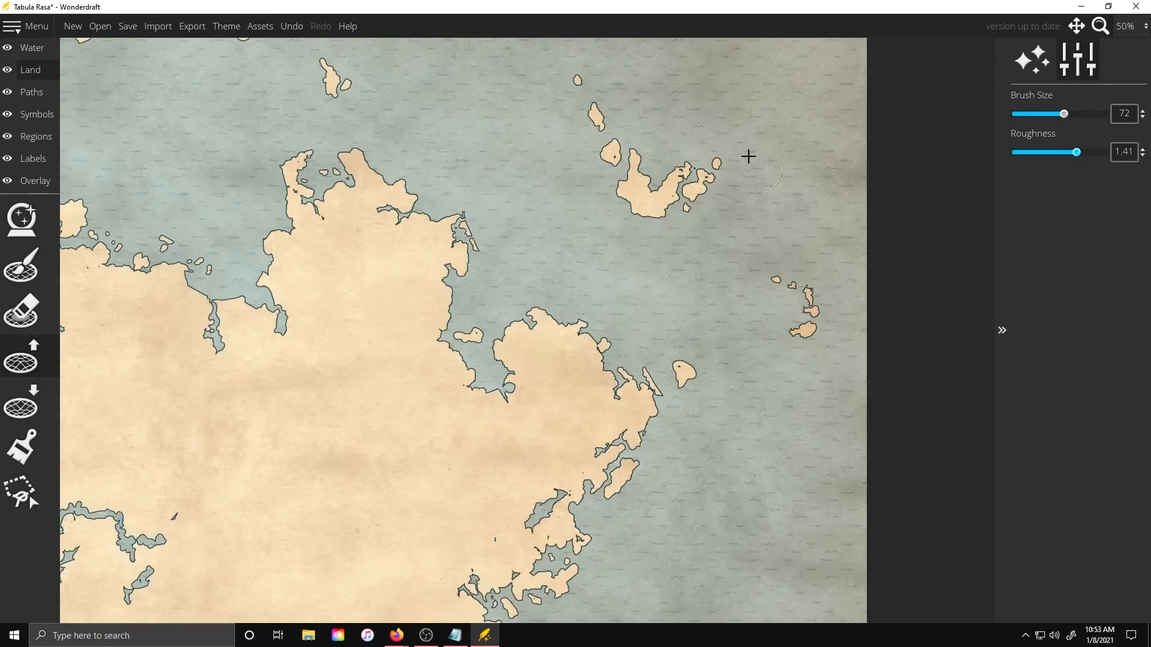
scroll(740, 201, down, 1)
scroll(312, 247, up, 7)
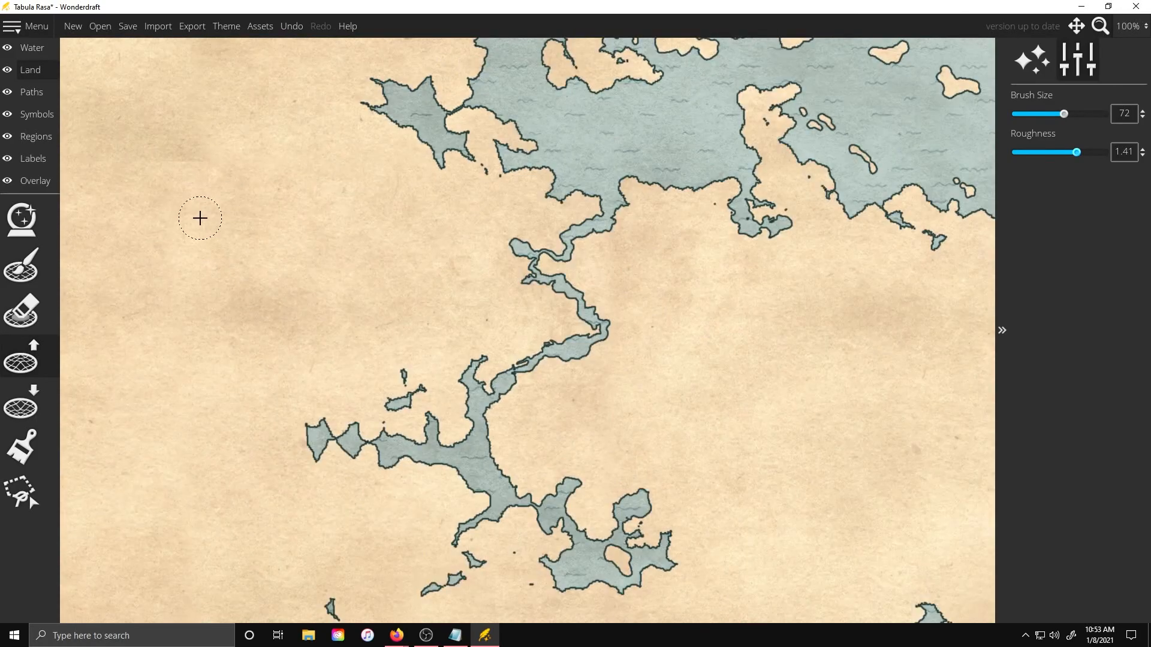
scroll(587, 174, up, 4)
scroll(536, 203, down, 6)
scroll(539, 202, down, 4)
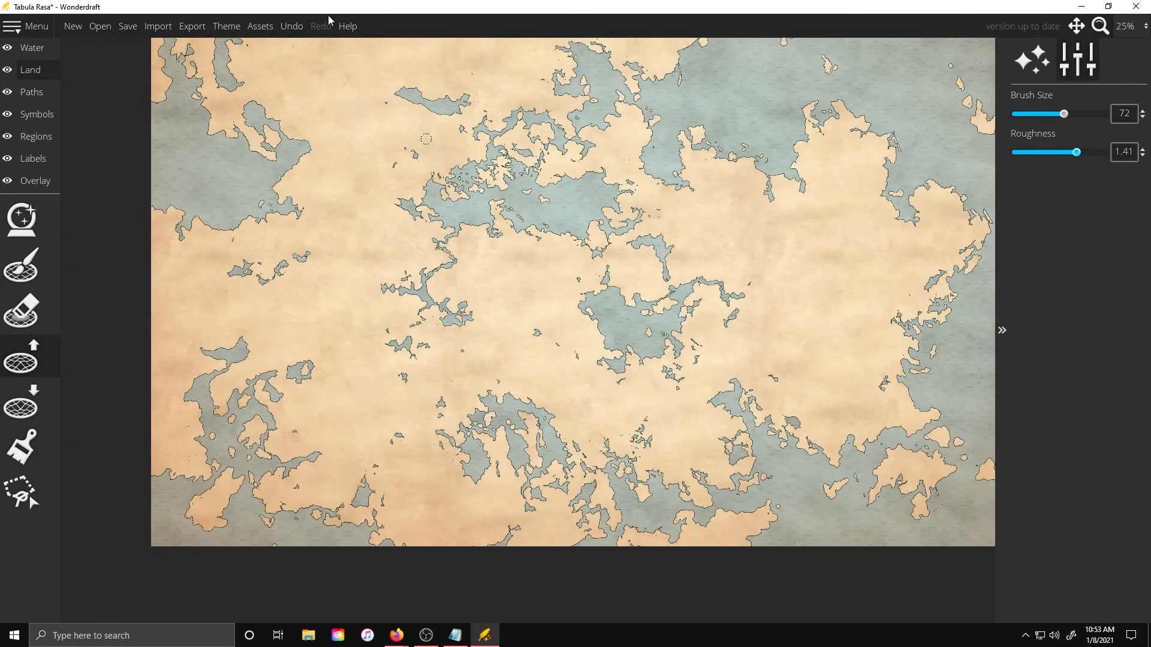
click(226, 26)
click(559, 241)
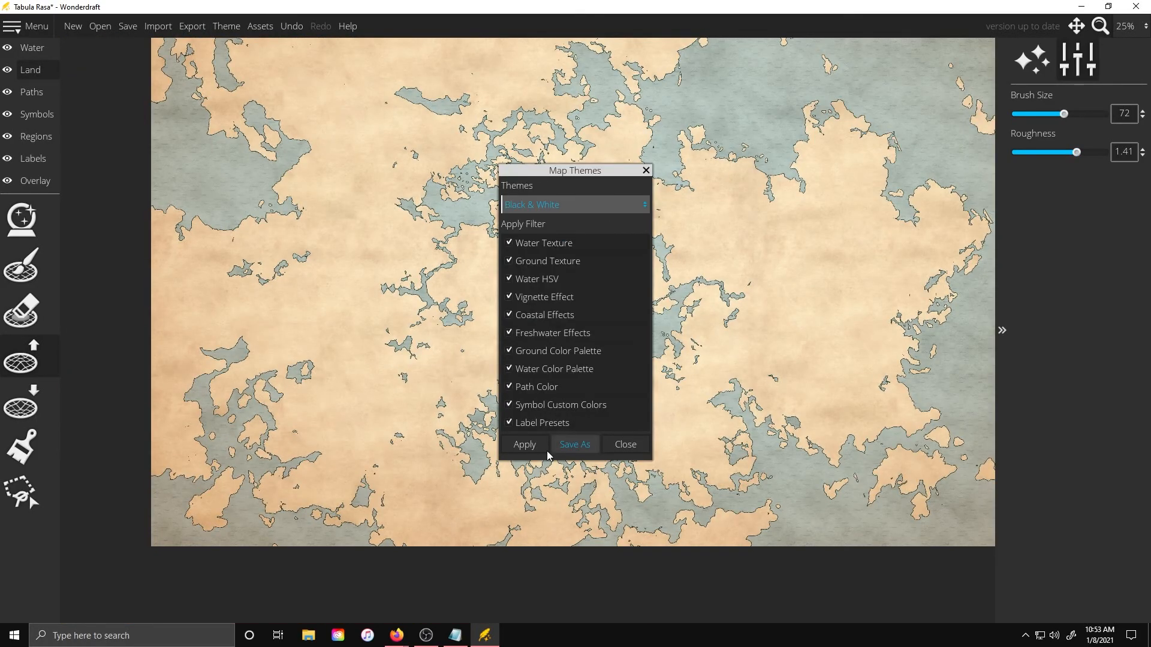
click(525, 444)
click(646, 170)
Set Landmass Outline Blend to maximum and both Coastal FX Distance and Vignette Strength to minimum
scroll(555, 166, up, 10)
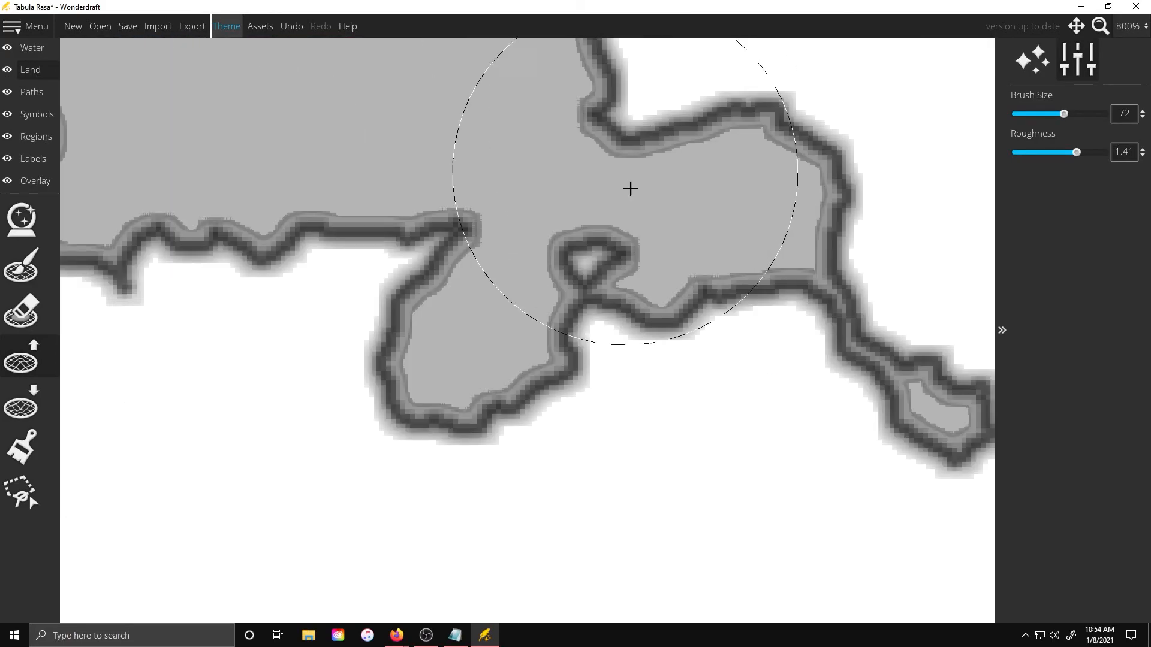
scroll(628, 156, down, 6)
click(1043, 66)
drag(1038, 224, 1144, 225)
drag(1044, 192, 1014, 193)
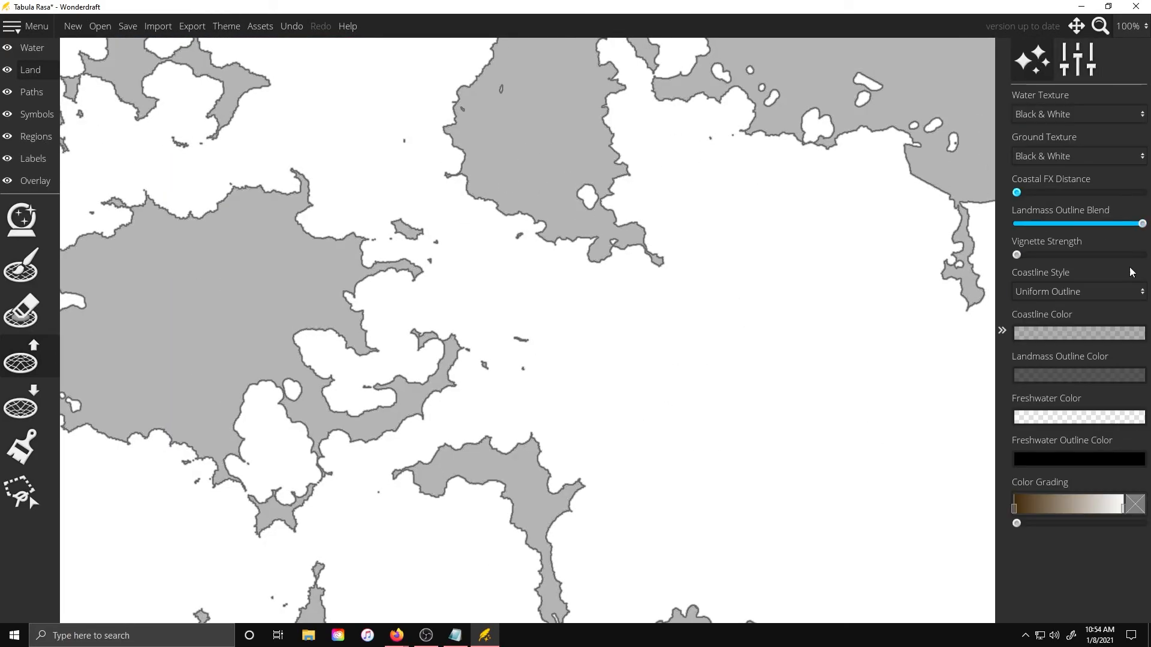
drag(1065, 255, 1014, 255)
Set the coastline style to Irregular Blend
click(1073, 291)
click(1059, 315)
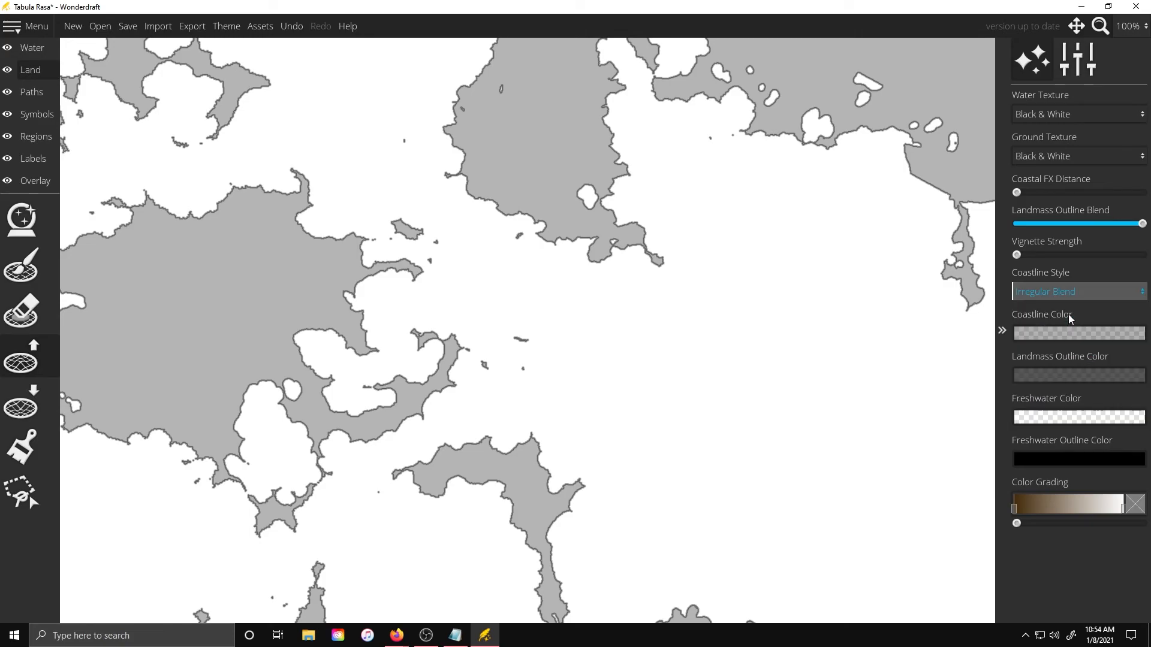
Set the coastline color to fully opaque white, ffffff
scroll(565, 172, up, 2)
click(1080, 333)
mouse_move(917, 319)
mouse_down()
mouse_move(849, 319)
mouse_move(960, 319)
mouse_move(912, 321)
mouse_up()
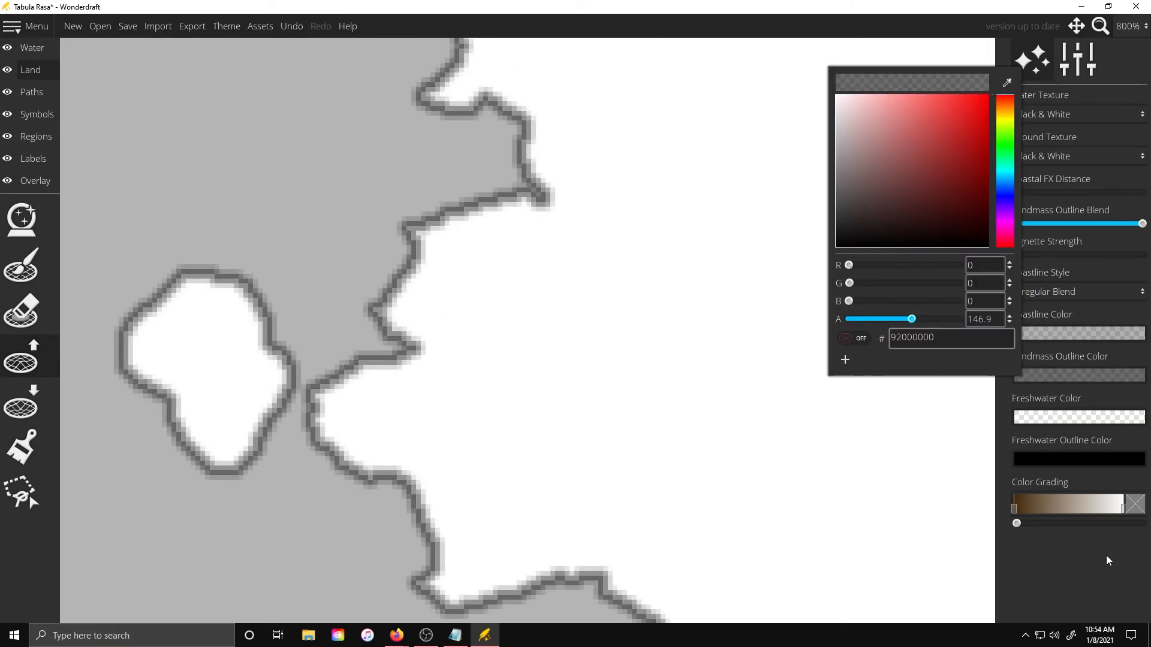
click(1108, 560)
click(1046, 335)
drag(860, 197, 783, 10)
drag(881, 279, 883, 280)
drag(893, 77, 755, 17)
drag(880, 280, 984, 277)
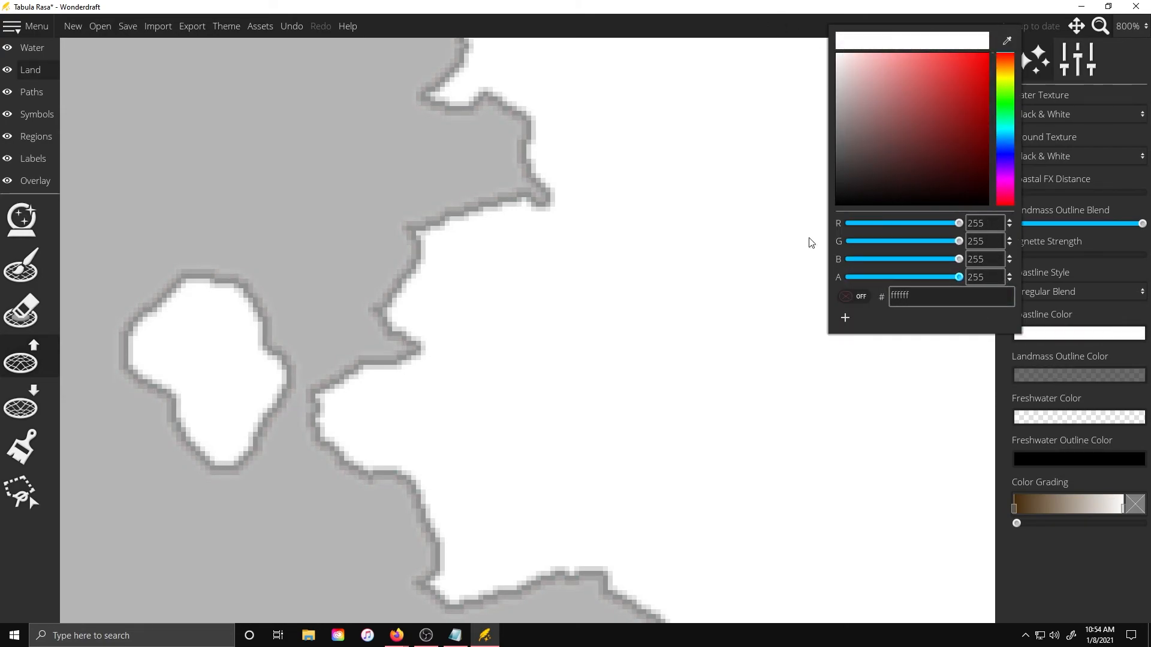
Set the freshwater outline color to white
scroll(619, 190, down, 3)
scroll(779, 125, up, 2)
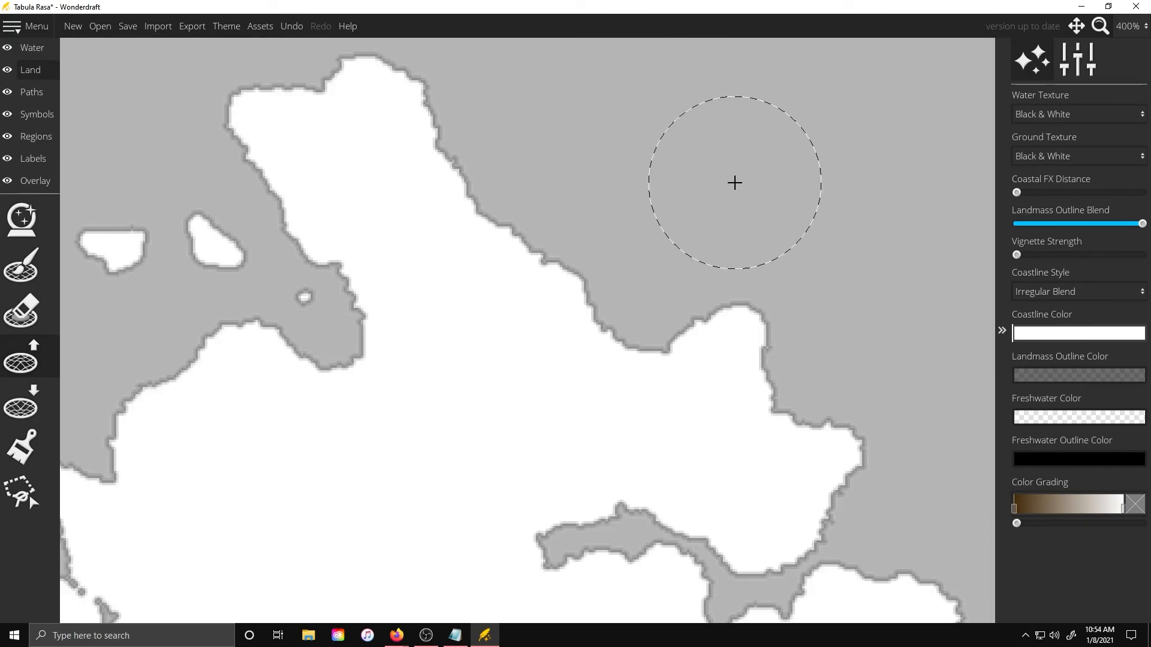
click(1081, 460)
drag(847, 404, 961, 403)
click(1097, 616)
mouse_move(1017, 193)
mouse_down()
mouse_move(1053, 193)
mouse_move(1016, 193)
mouse_up()
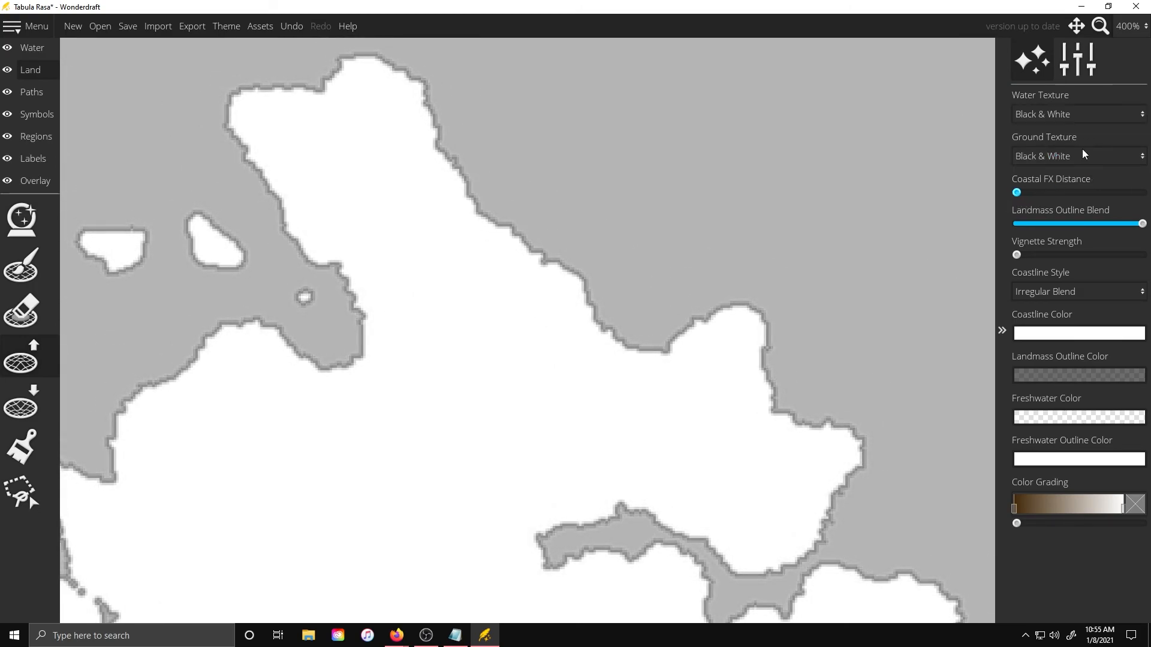
click(1066, 159)
click(1063, 193)
click(1058, 159)
click(1056, 223)
click(1055, 157)
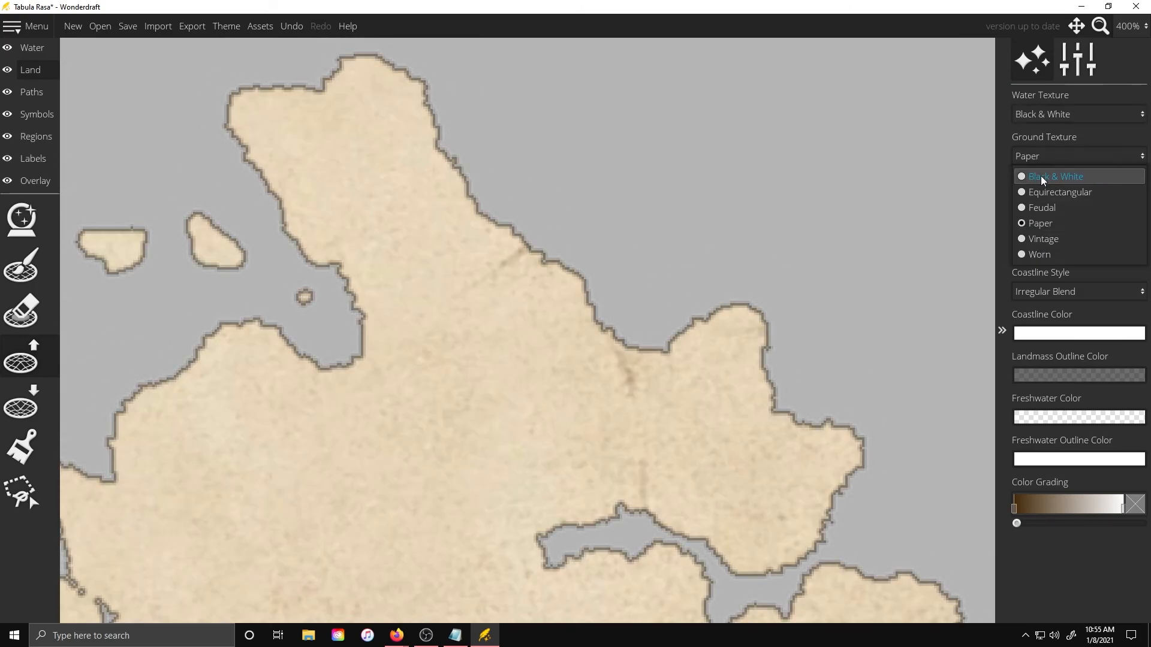
click(1041, 178)
Change the coastline style to Uniform Blend
click(1045, 113)
click(1047, 115)
click(1082, 295)
click(1071, 348)
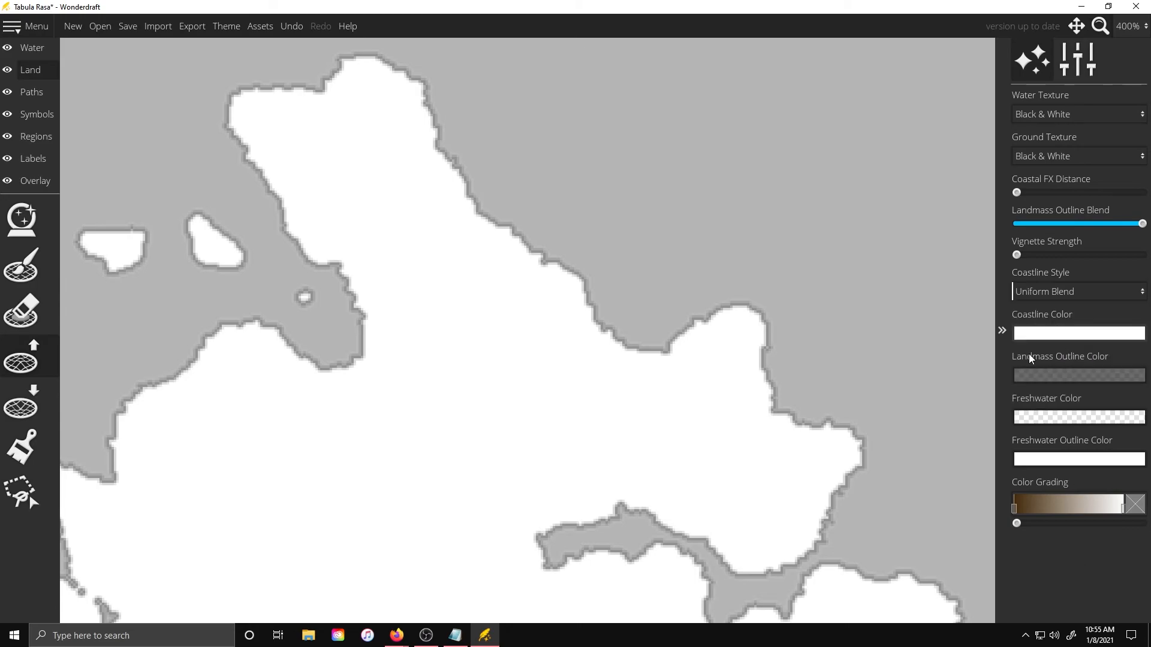
Adjust the opacity of the landmass outline color in its color picker
click(1050, 376)
mouse_move(910, 319)
mouse_down()
mouse_move(855, 319)
mouse_move(889, 319)
mouse_up()
scroll(611, 250, up, 2)
scroll(599, 252, down, 6)
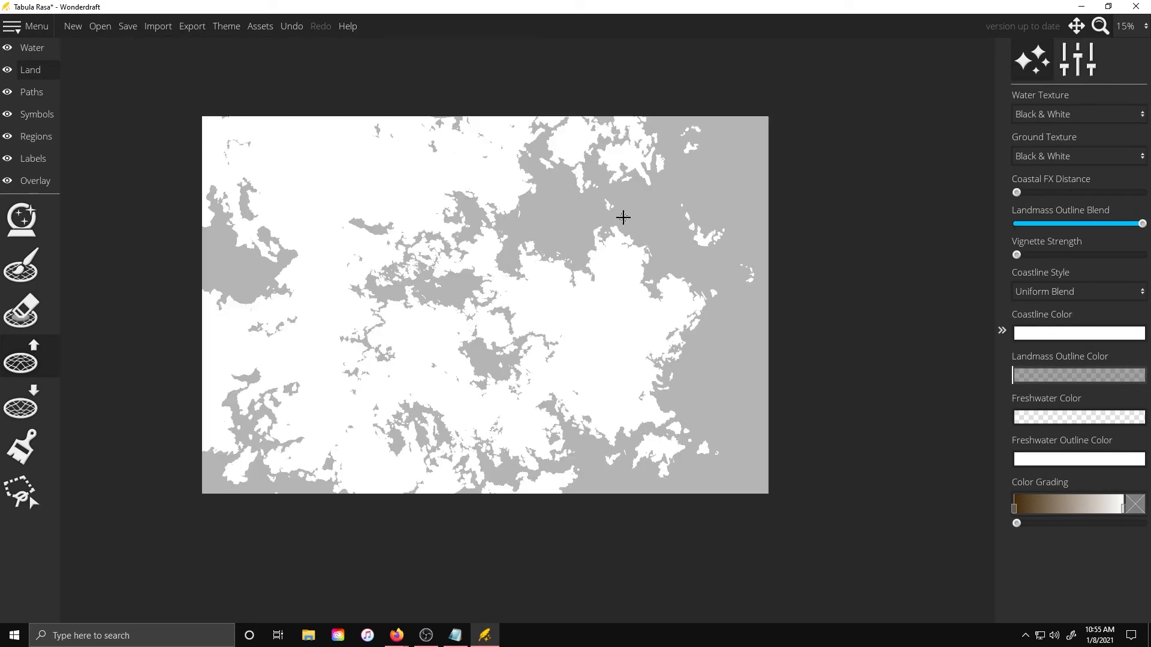
Export the map as an image to the Desktop under the name out of wonderdraft
click(192, 26)
click(574, 305)
click(565, 340)
click(566, 308)
click(548, 325)
click(533, 352)
click(53, 112)
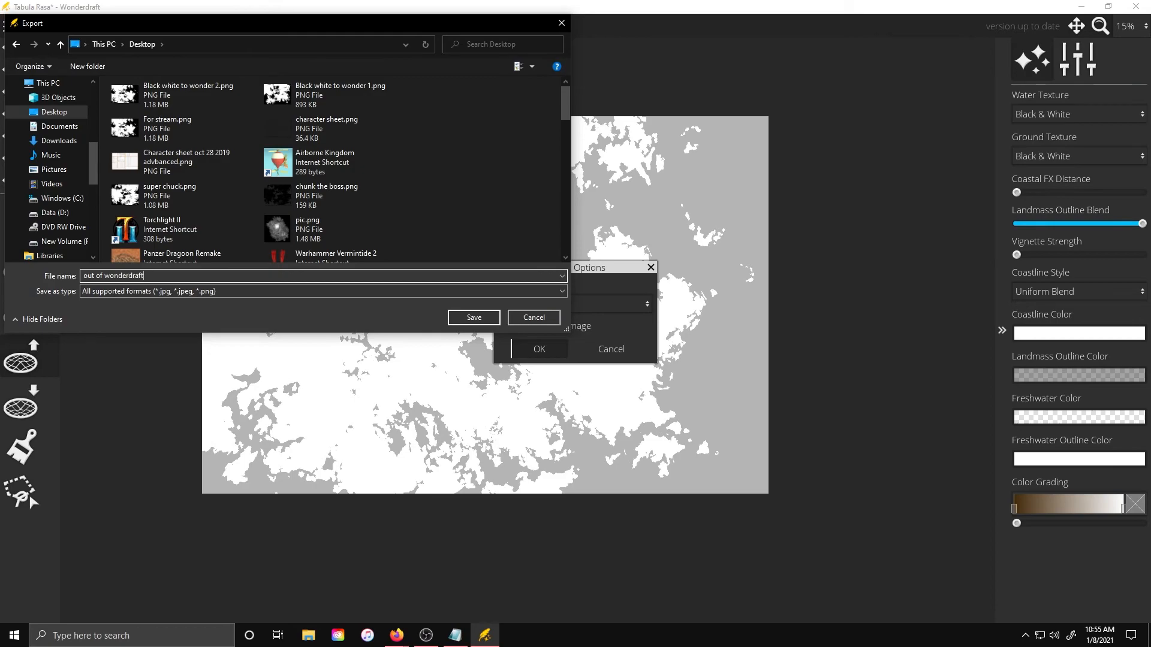
key(Return)
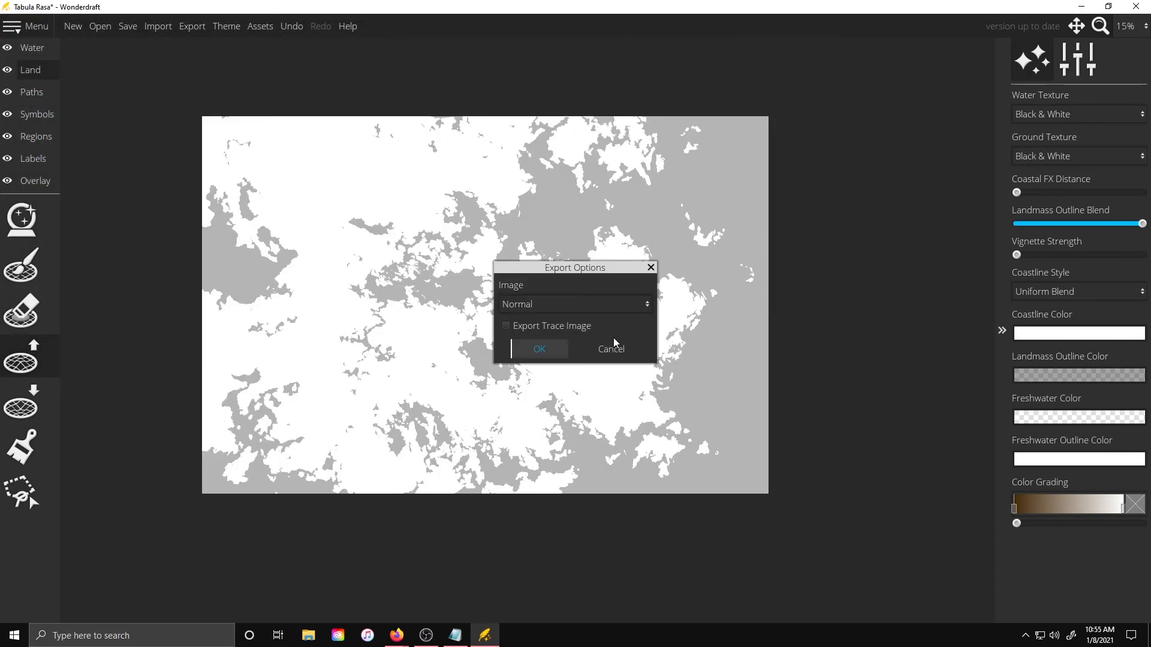
Export the map again with changed export options, saving it to the Desktop as freeking huge
click(603, 305)
click(589, 340)
click(533, 349)
text(freejubg gyge)
key(BackSpace)
key(BackSpace)
key(BackSpace)
key(BackSpace)
key(BackSpace)
key(BackSpace)
key(BackSpace)
key(BackSpace)
key(BackSpace)
key(BackSpace)
key(BackSpace)
key(BackSpace)
key(BackSpace)
text(freeking huge)
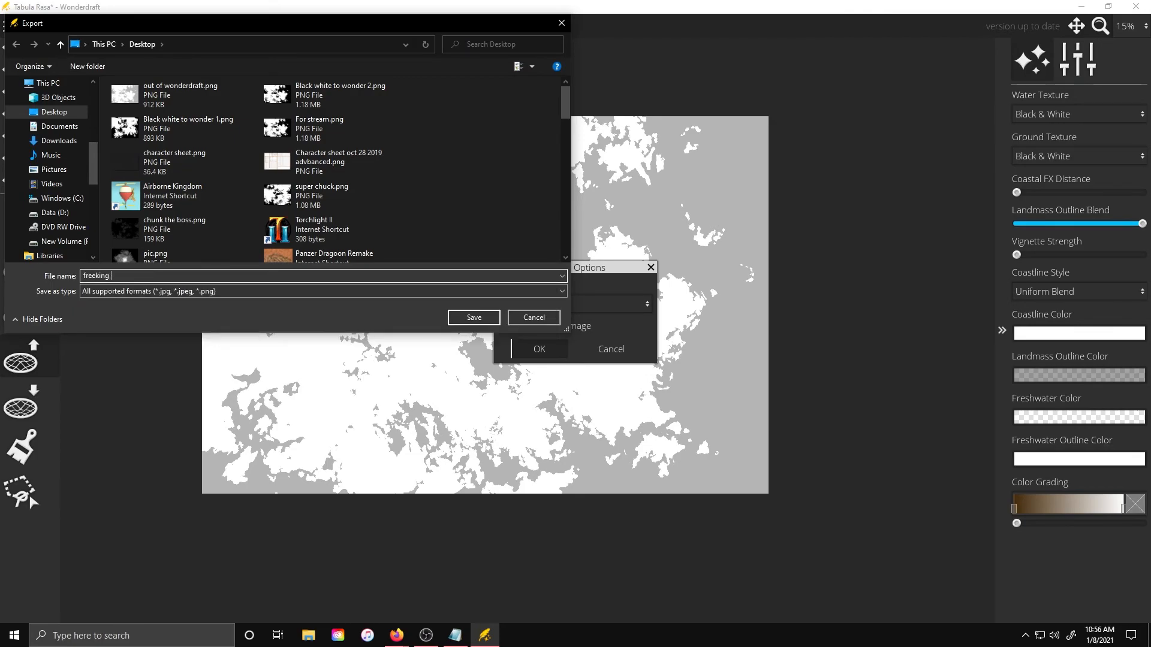
key(Return)
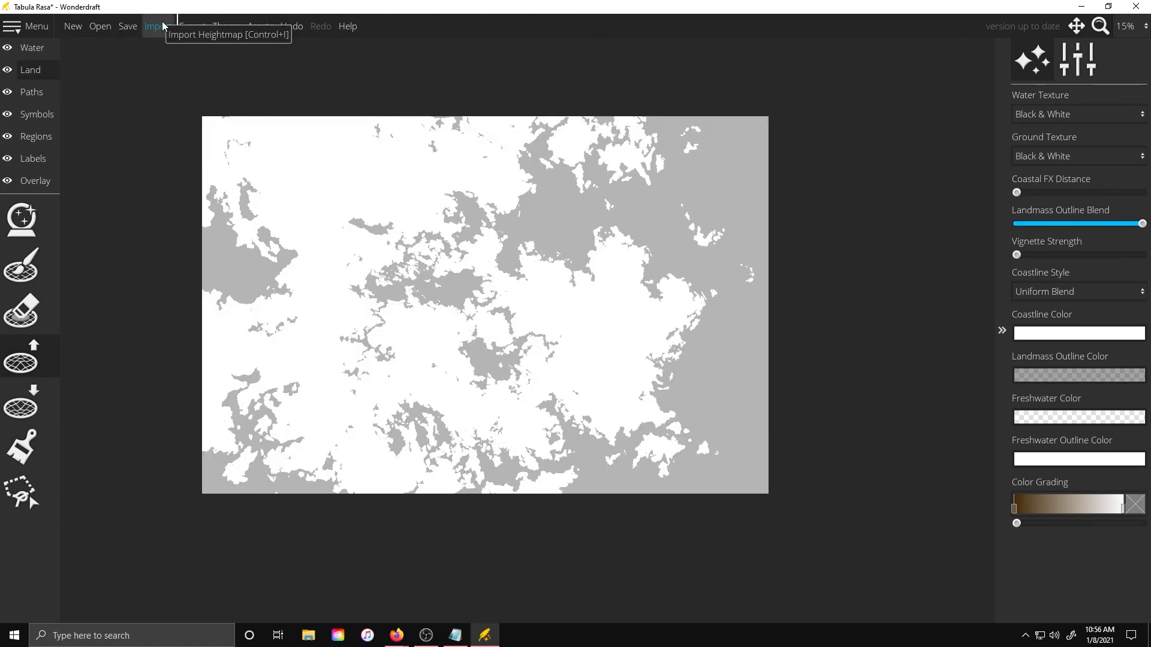
Try to import Black white to wonder 1.png from the Desktop as a heightmap
click(156, 26)
click(60, 44)
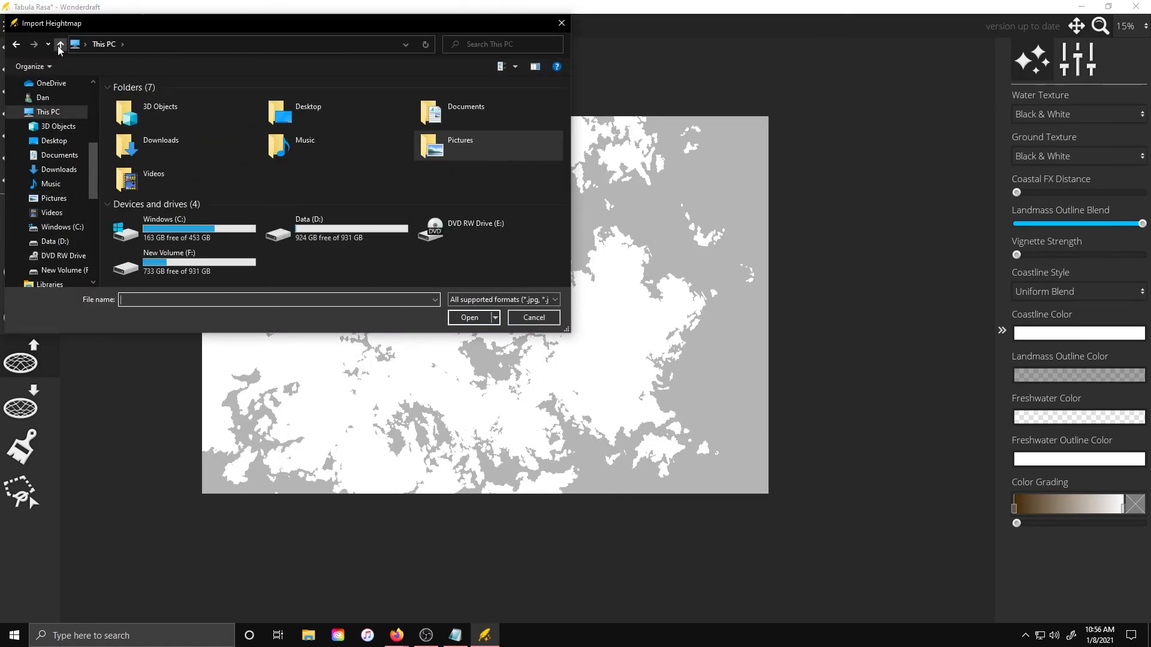
click(54, 140)
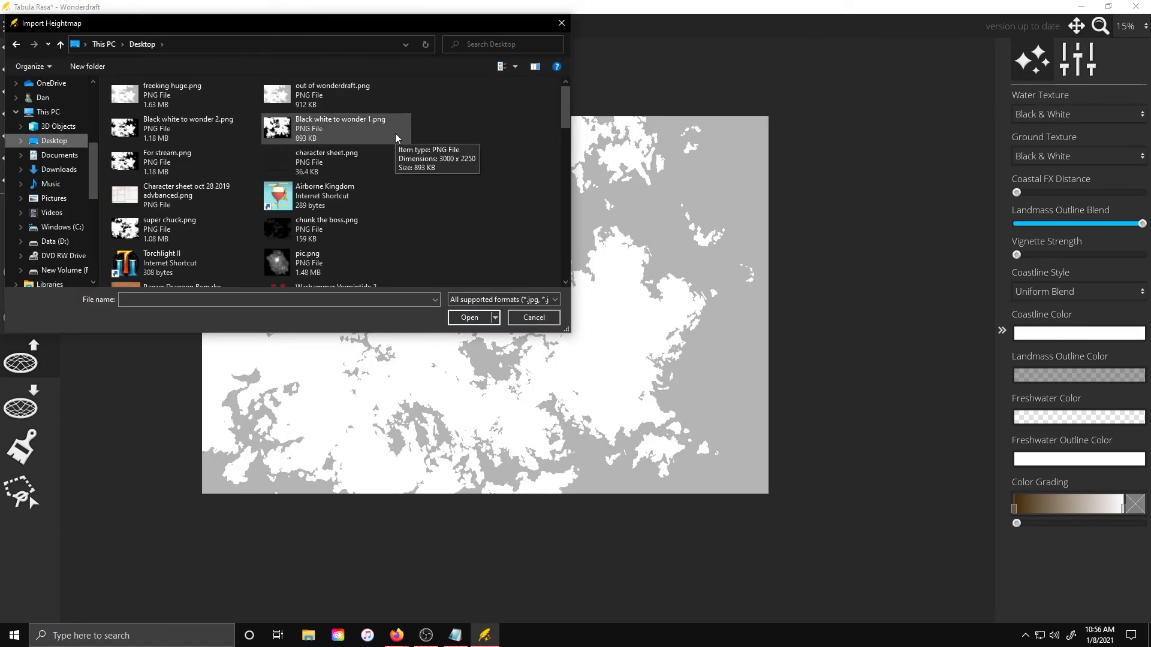
double_click(357, 125)
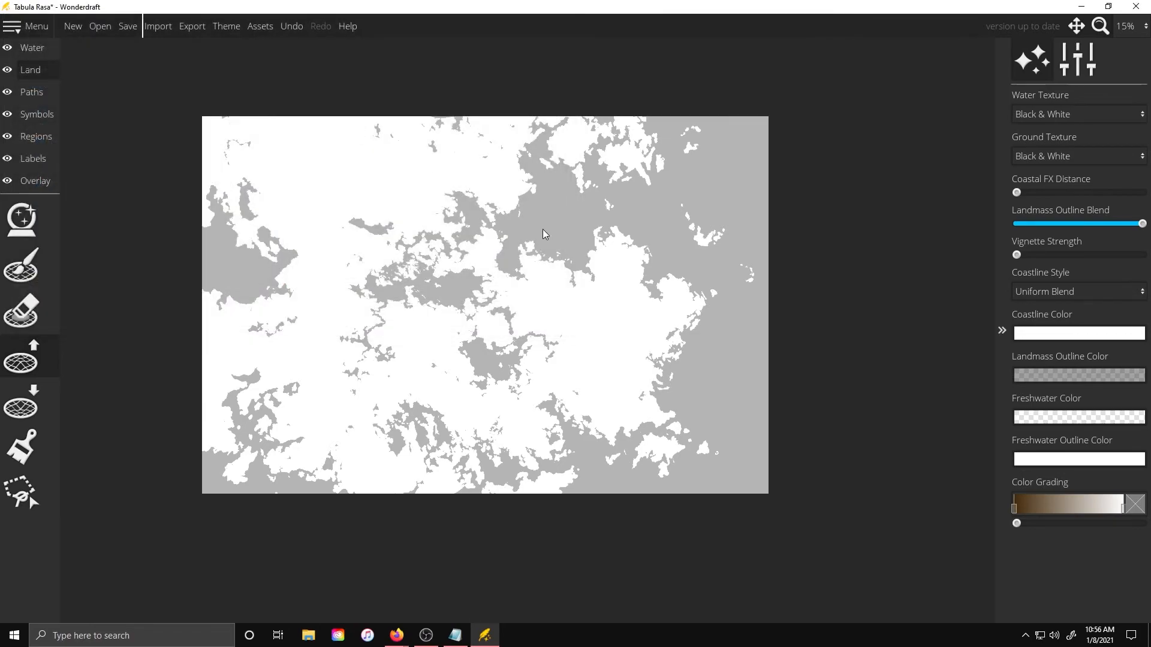
Import the heightmap Black white to wonder 1.png from the Desktop again
click(157, 26)
click(54, 140)
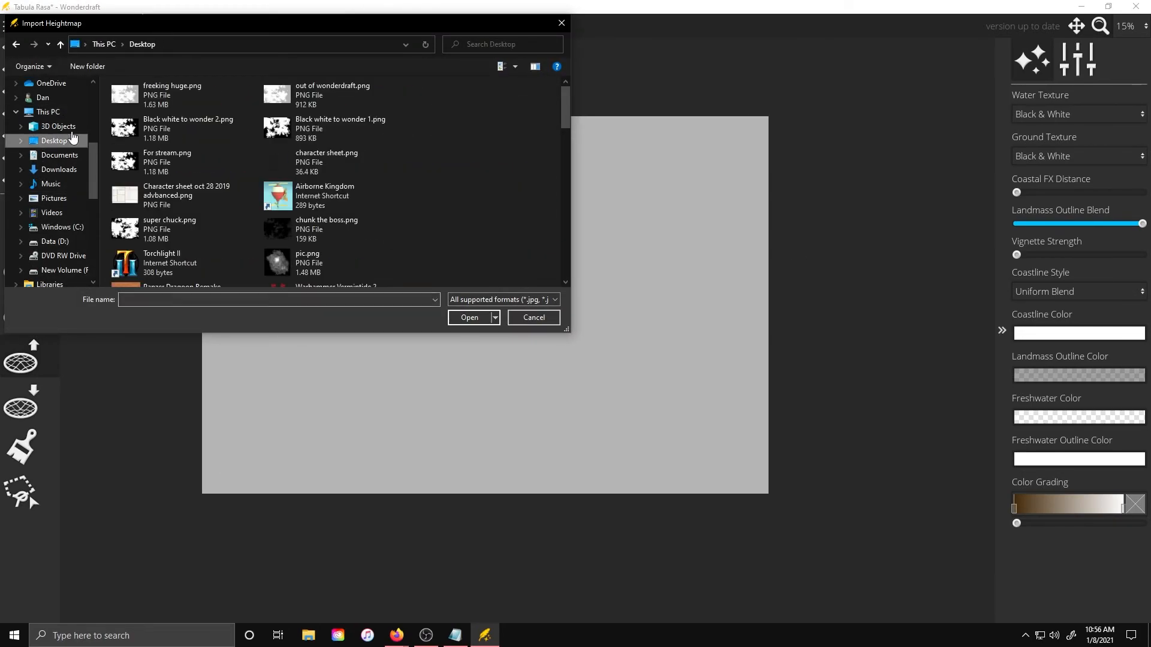
double_click(369, 127)
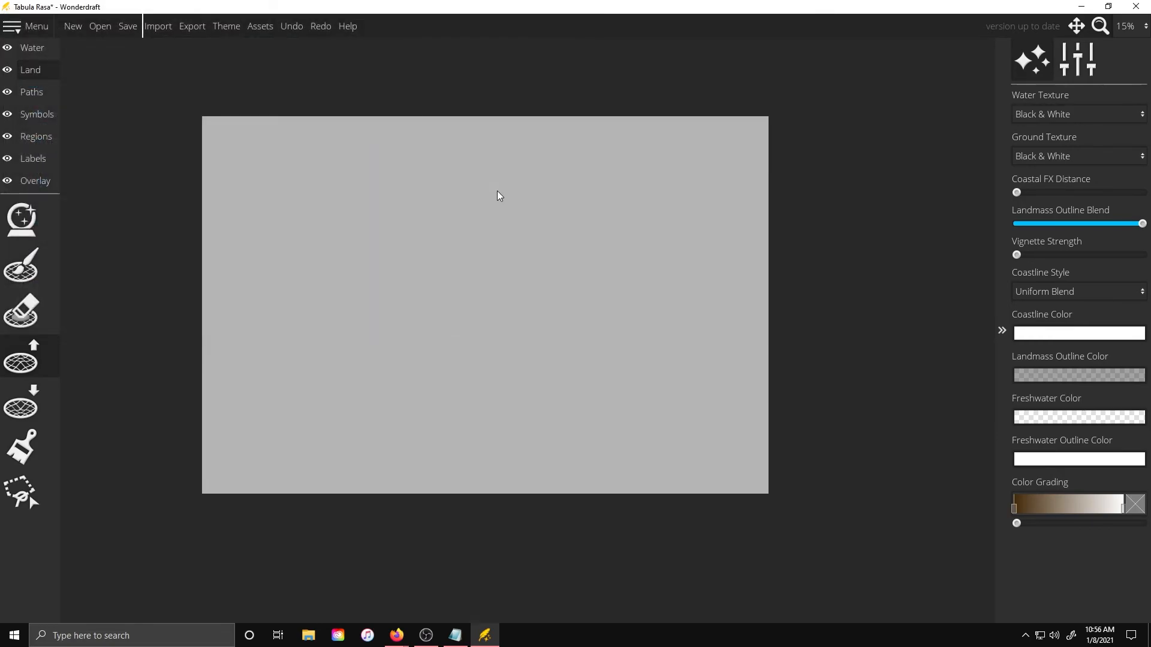
Zoom in and out across the imported landmass to examine its coastlines
scroll(609, 210, up, 10)
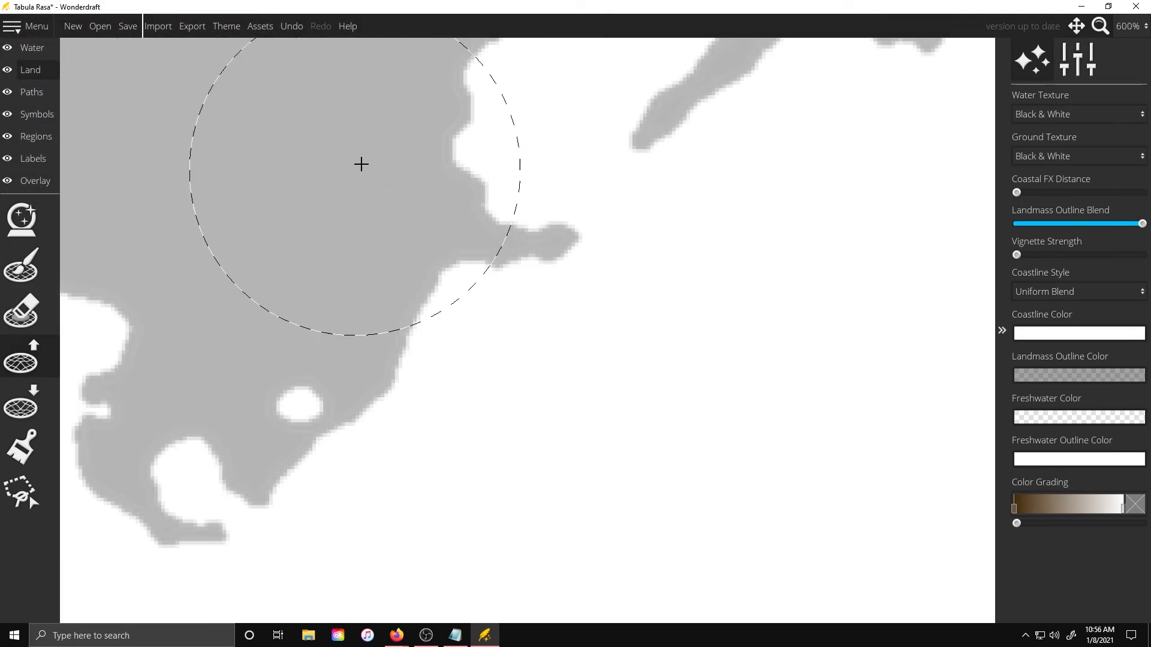
scroll(350, 172, down, 10)
scroll(344, 209, up, 5)
scroll(592, 268, down, 4)
scroll(645, 157, up, 2)
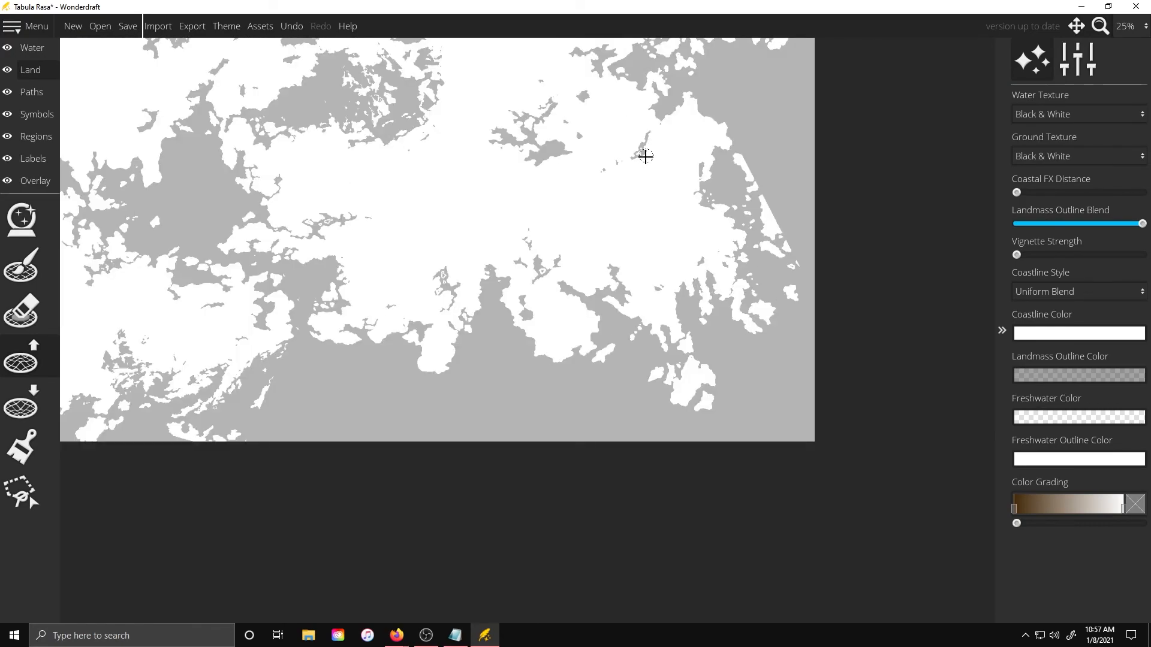
scroll(437, 78, down, 2)
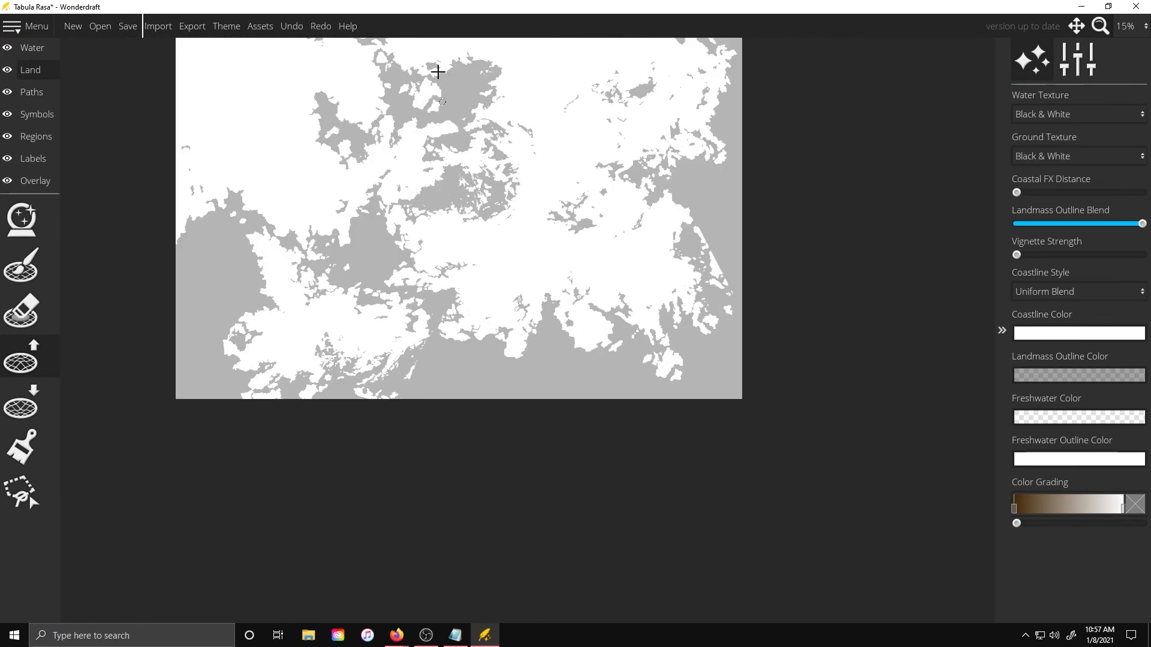
scroll(516, 406, up, 4)
scroll(534, 601, down, 4)
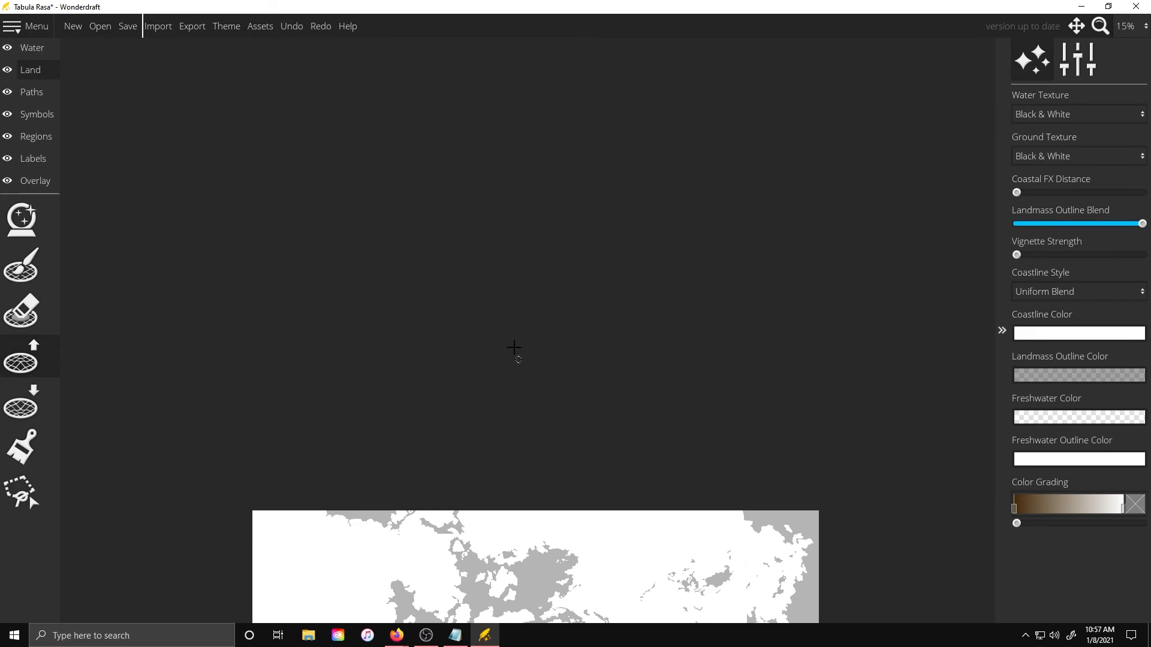
scroll(547, 542, up, 10)
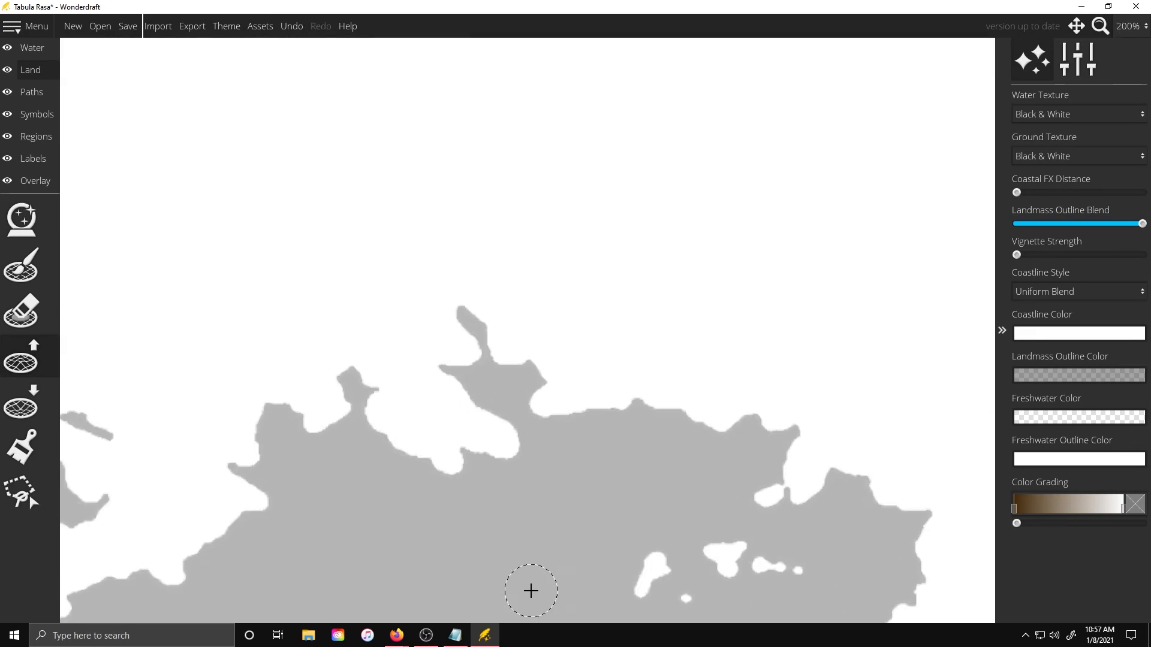
Undo the last change on the map
key(ctrl+z)
scroll(526, 309, down, 10)
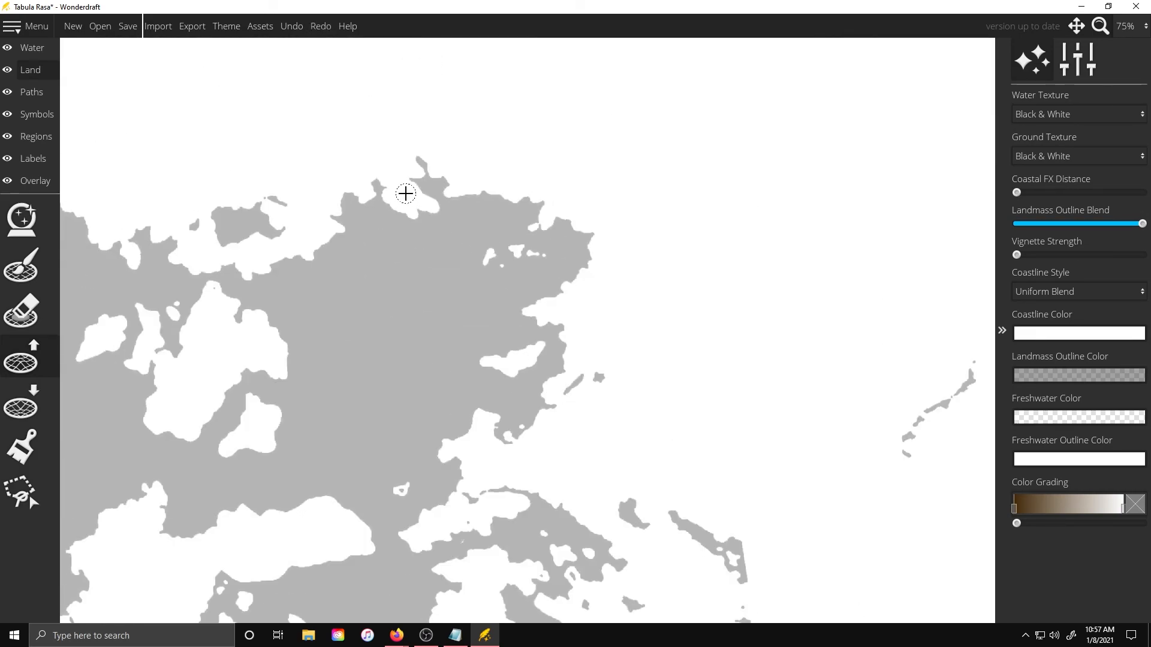
scroll(77, 70, up, 4)
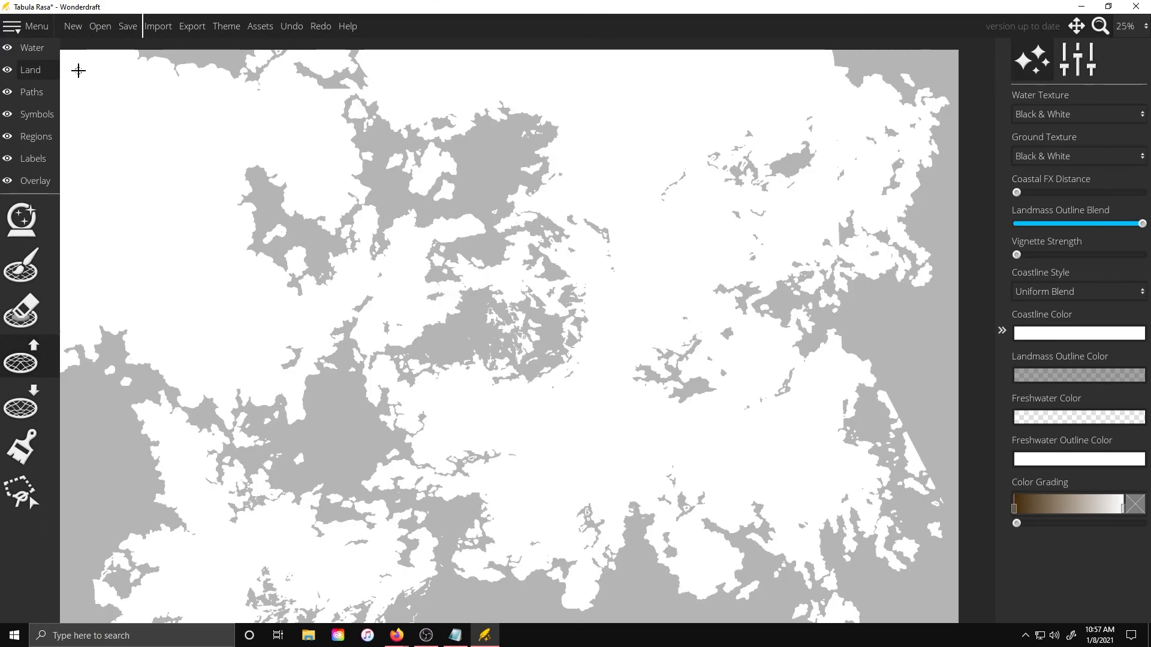
click(24, 277)
click(581, 322)
key(ctrl+z)
Select the land brush and paint a small strip of land onto the island off the eastern coast
click(12, 371)
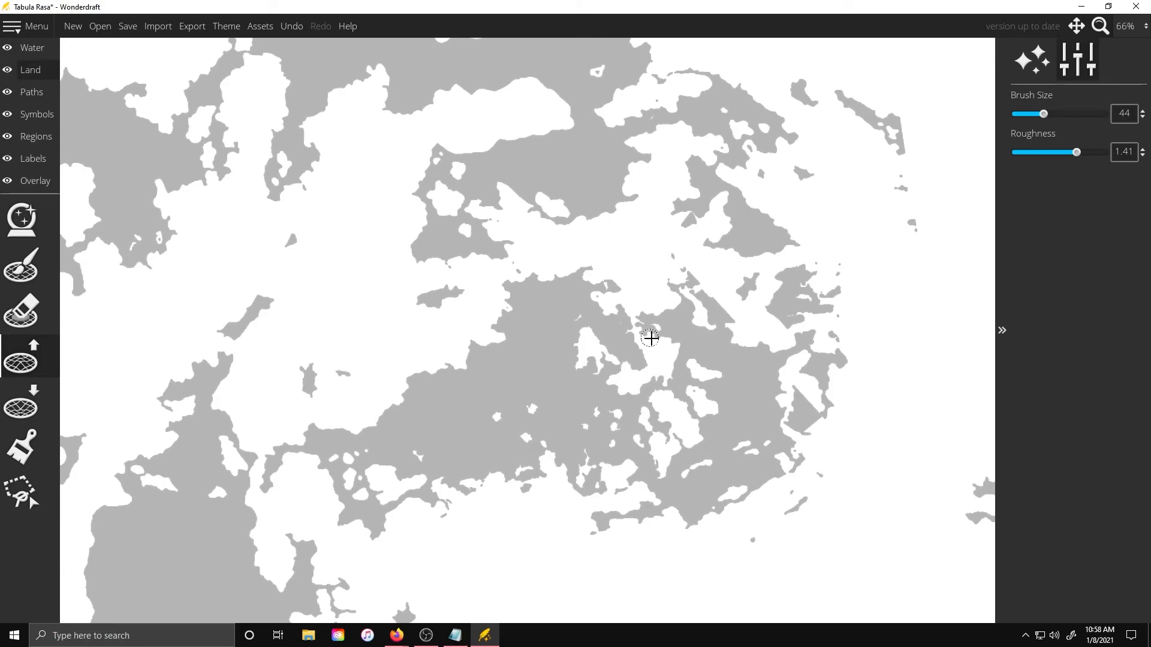
scroll(613, 206, down, 5)
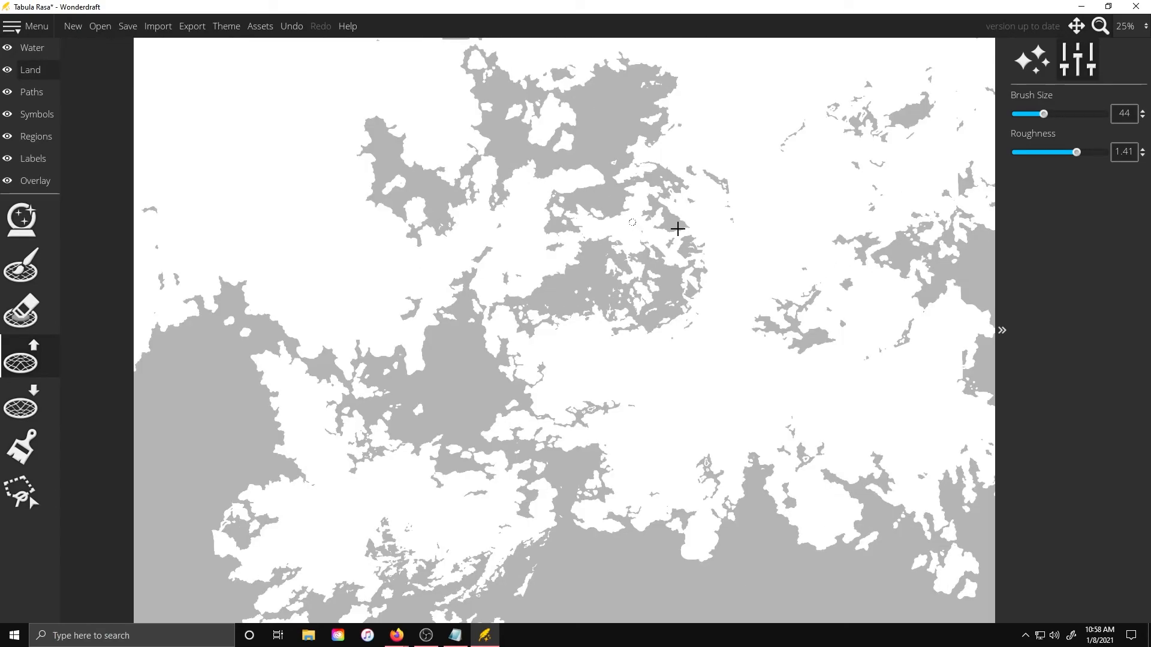
scroll(785, 150, up, 5)
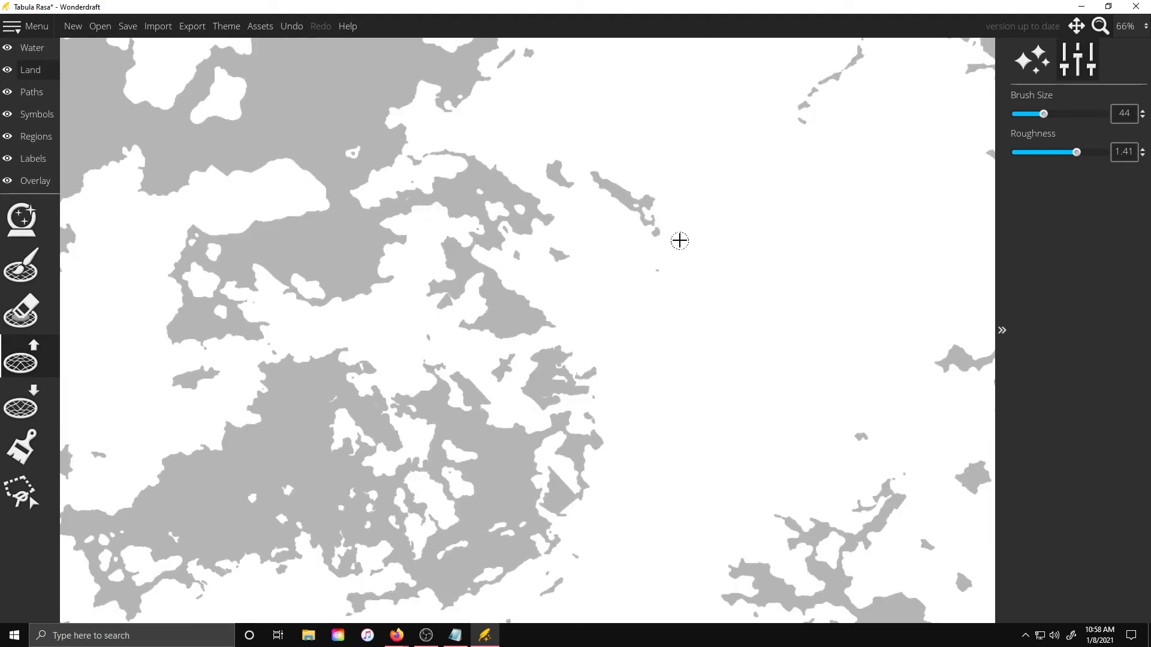
scroll(650, 266, down, 5)
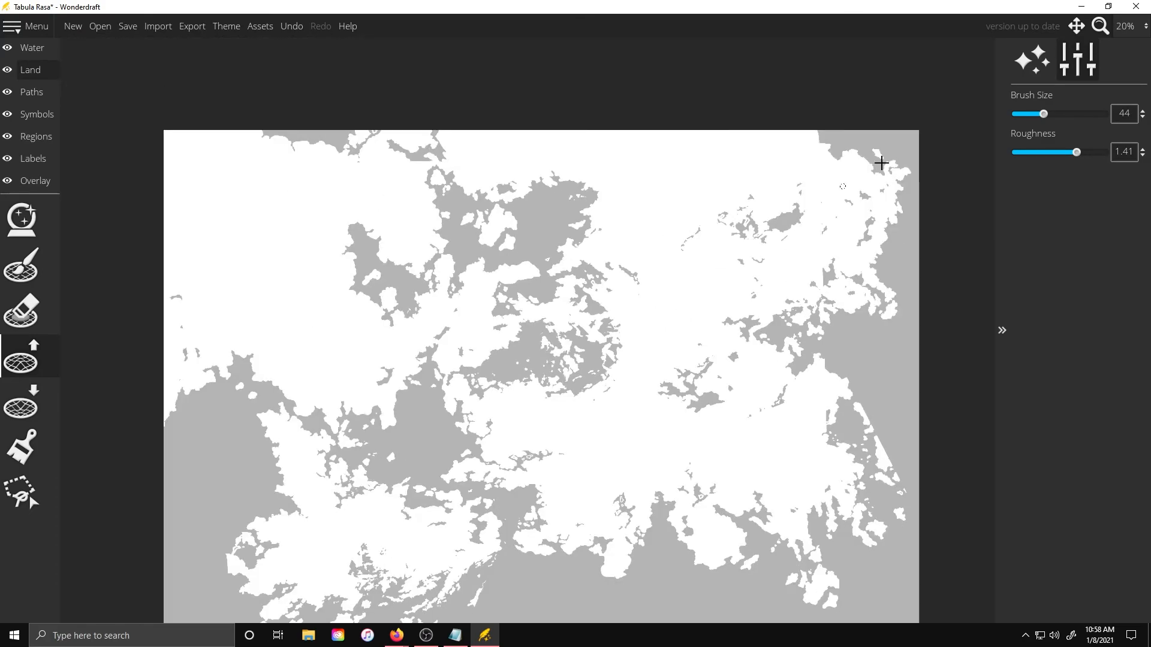
scroll(512, 338, up, 6)
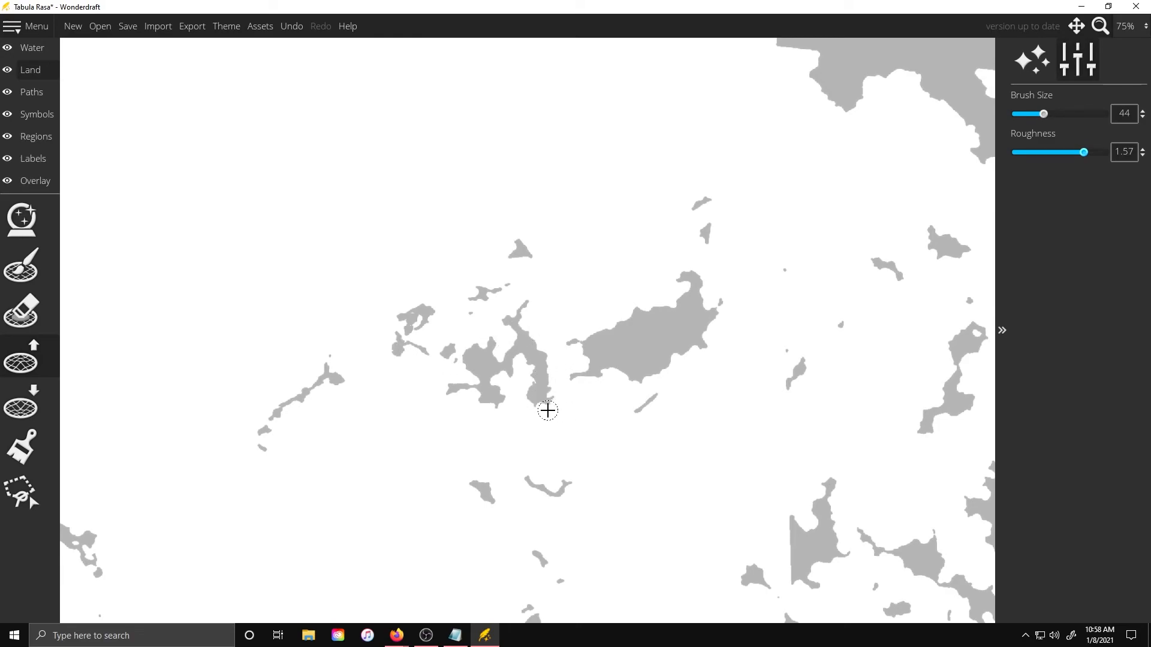
scroll(641, 410, down, 4)
scroll(694, 411, up, 6)
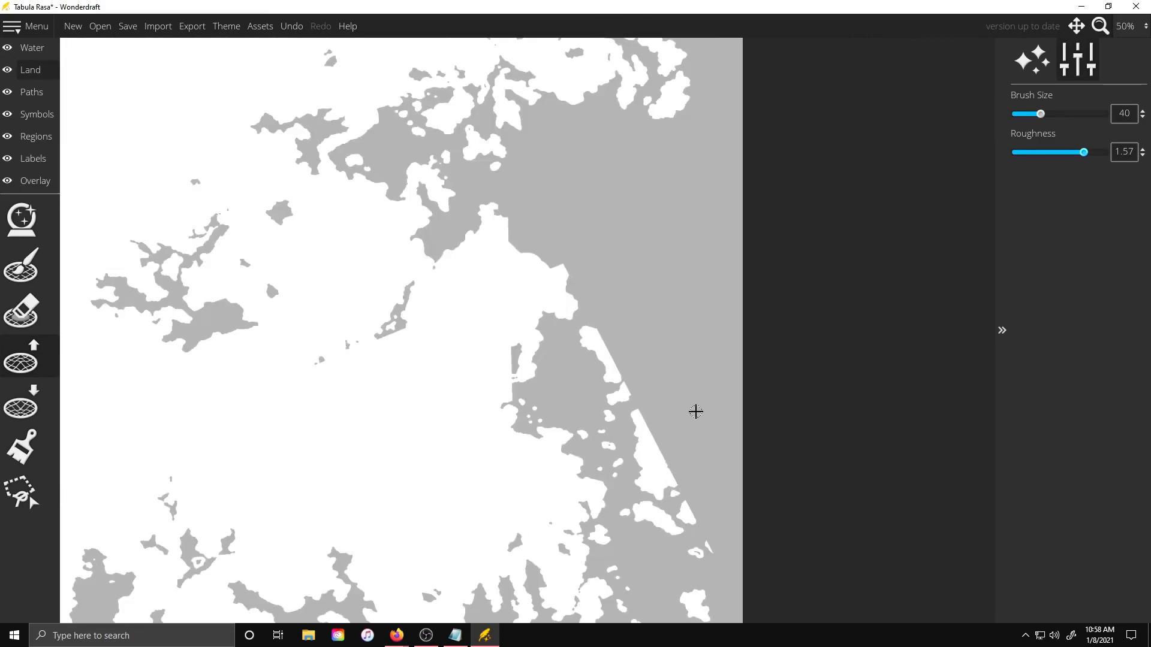
mouse_move(540, 309)
mouse_down()
mouse_move(505, 255)
mouse_move(531, 306)
mouse_up()
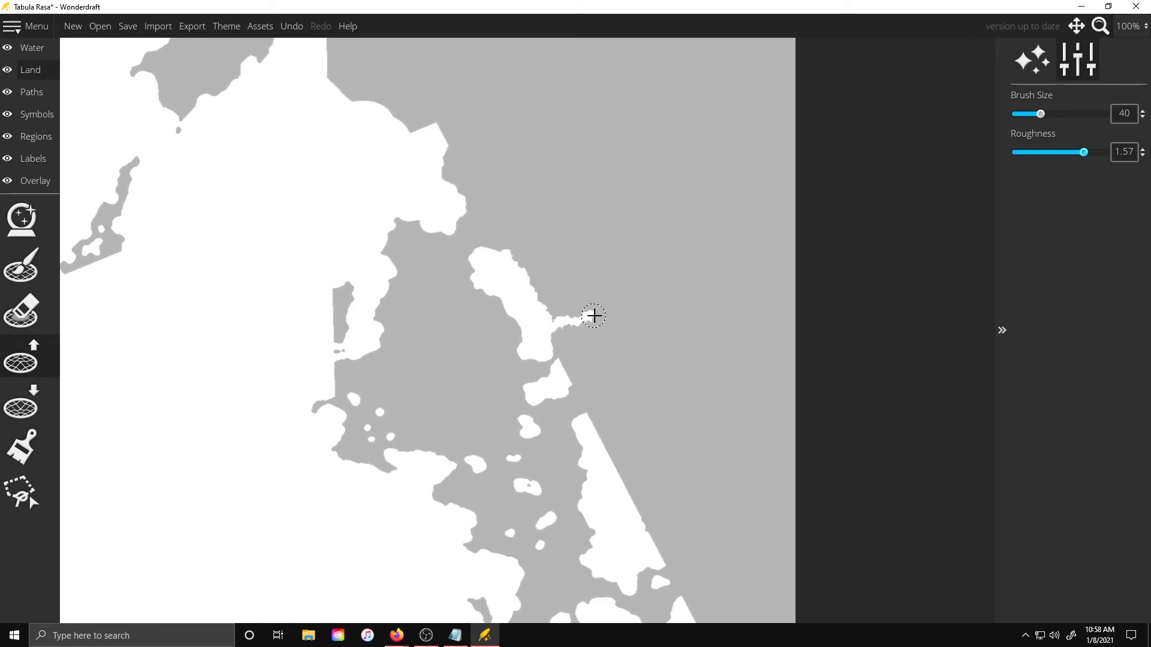
Paint additional land along the eastern coastline's bays and inlets
mouse_move(603, 407)
mouse_down()
mouse_move(606, 441)
mouse_move(660, 542)
mouse_up()
scroll(560, 398, up, 1)
mouse_move(329, 183)
mouse_down()
mouse_move(322, 230)
mouse_move(424, 272)
mouse_move(383, 252)
mouse_up()
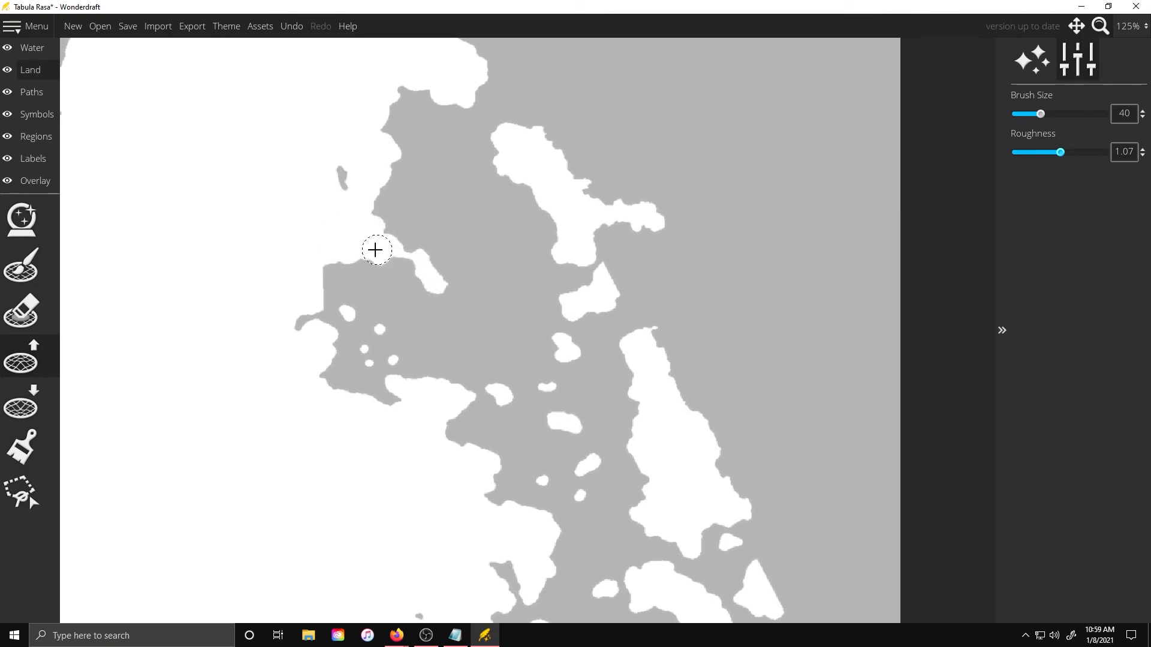
scroll(414, 360, down, 2)
click(444, 428)
drag(452, 445, 451, 437)
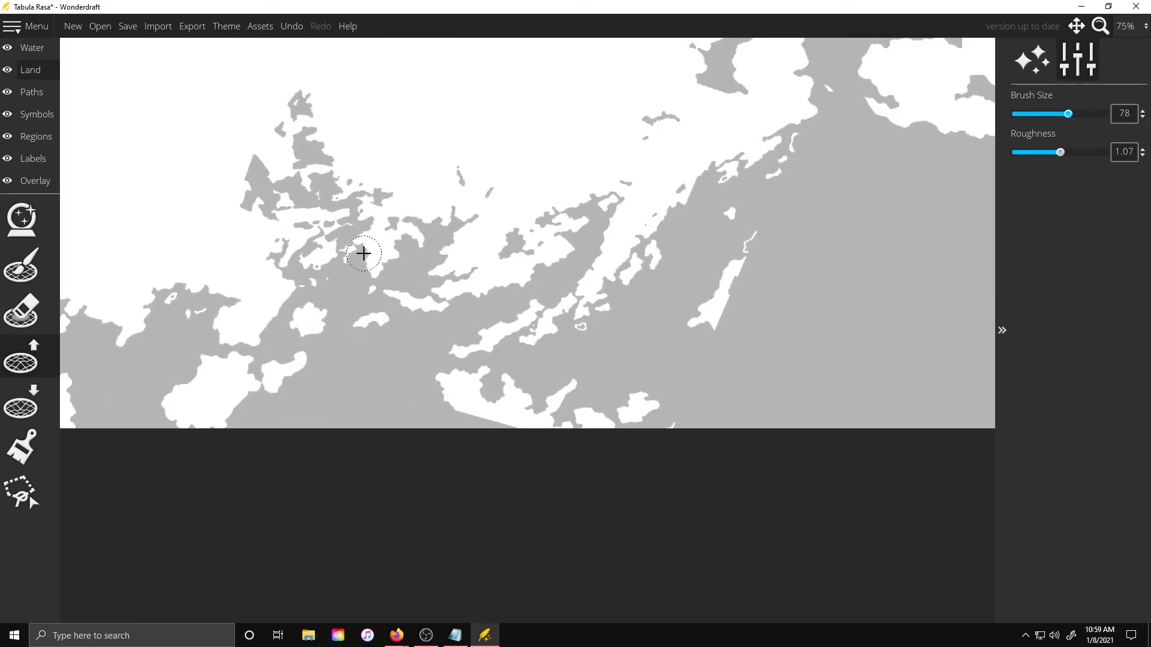
Paint land across the channels along the southern coastline with a larger brush
drag(503, 241, 527, 251)
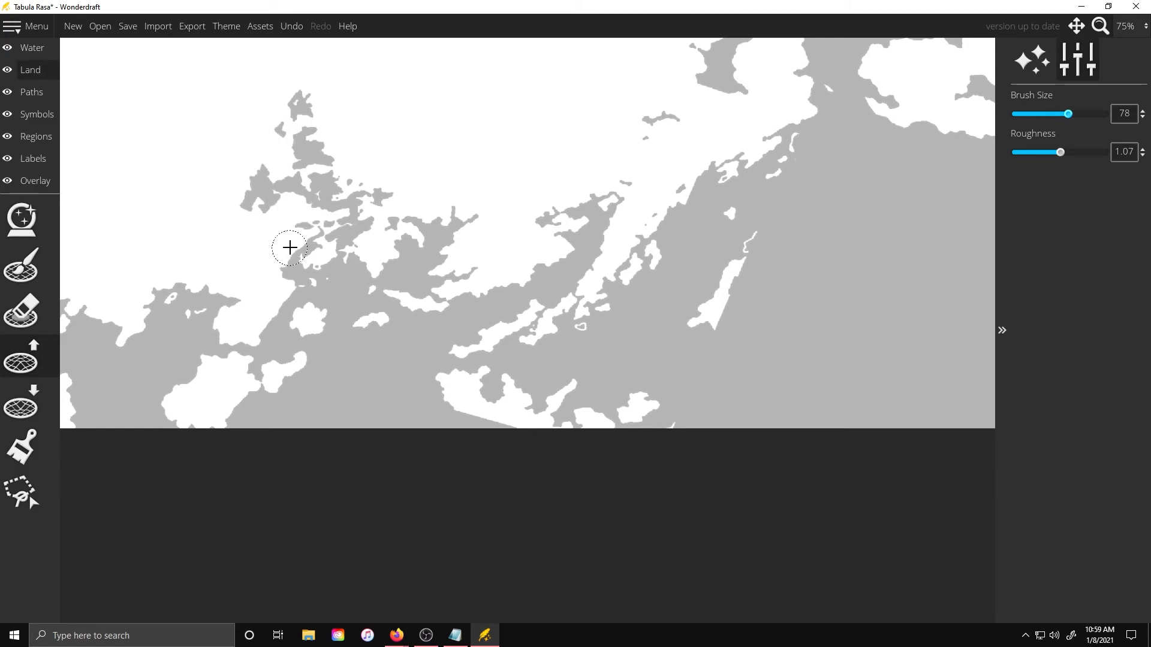
drag(459, 420, 511, 432)
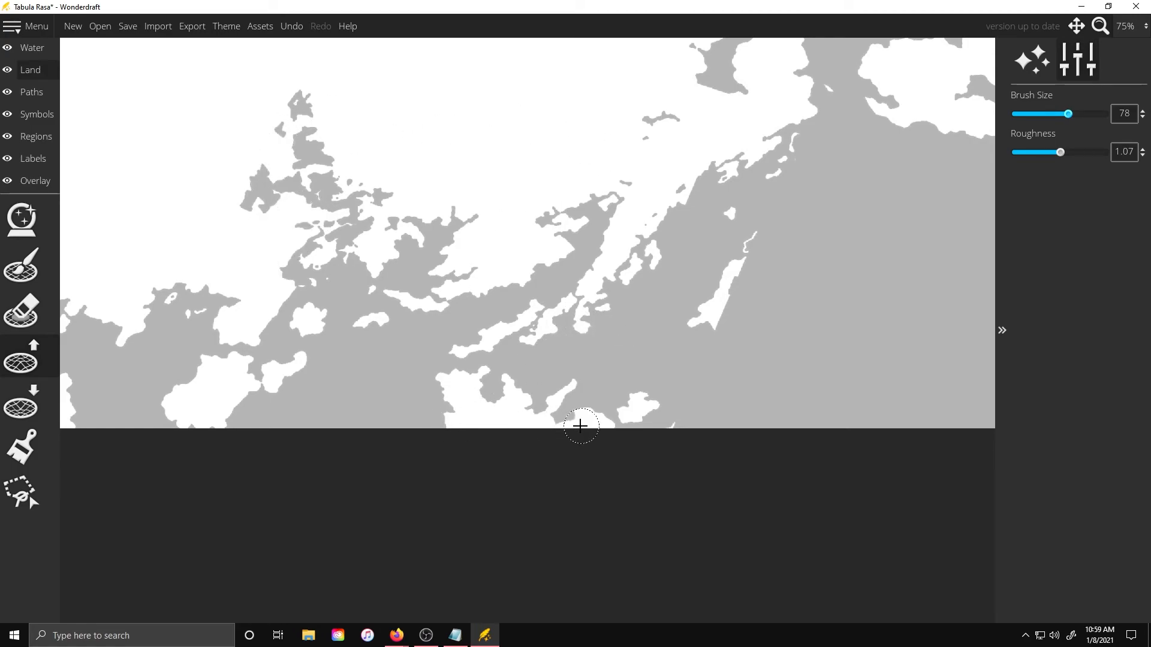
mouse_move(635, 427)
mouse_down()
mouse_move(707, 401)
mouse_move(697, 398)
mouse_move(694, 424)
mouse_move(748, 325)
mouse_move(740, 290)
mouse_move(739, 302)
mouse_move(763, 237)
mouse_move(768, 251)
mouse_move(840, 244)
mouse_up()
scroll(720, 234, down, 3)
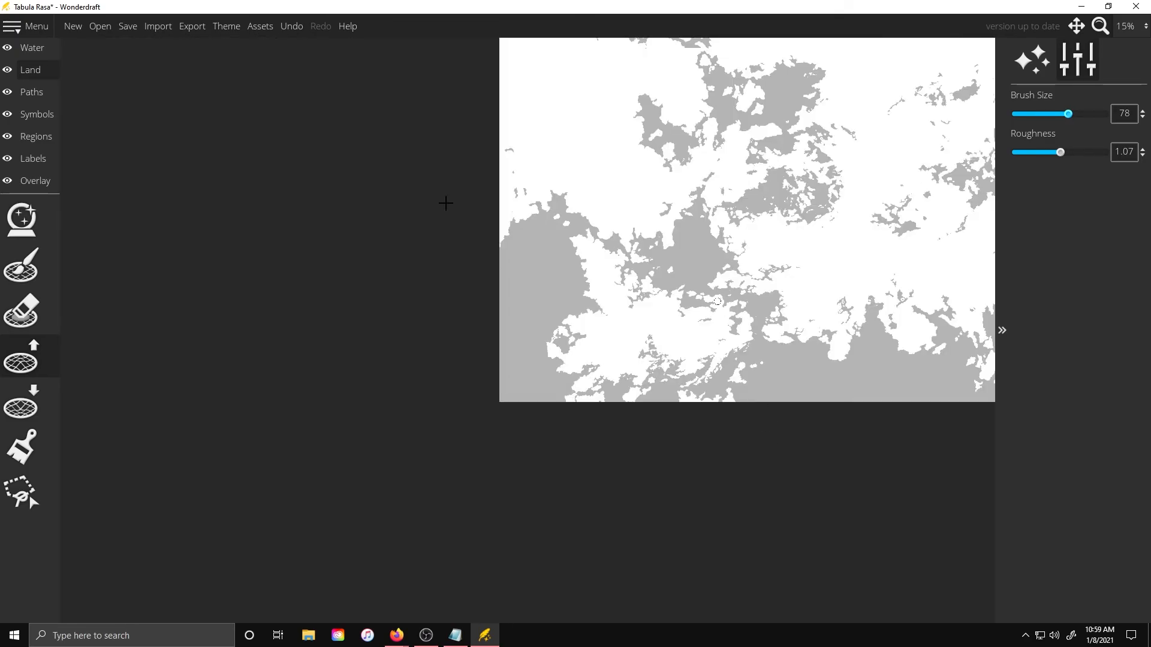
Zoom in on the small northern islands and paint land to fill and extend them
scroll(944, 182, up, 2)
scroll(352, 504, up, 4)
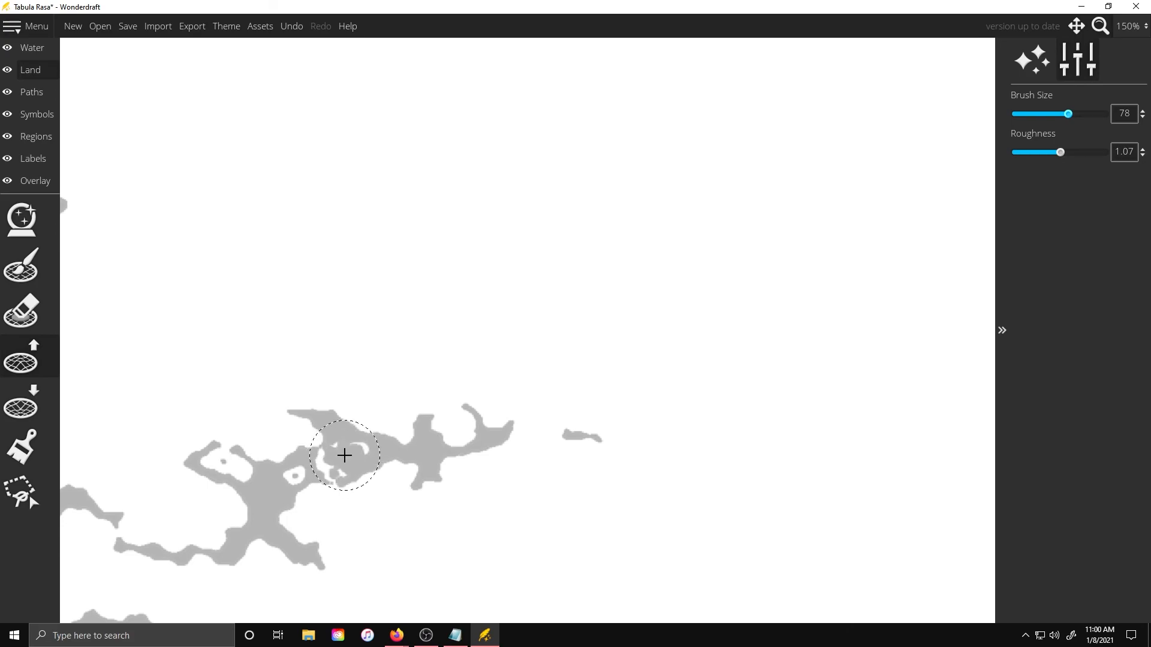
mouse_move(250, 469)
mouse_down()
mouse_move(207, 481)
mouse_move(234, 492)
mouse_up()
scroll(727, 492, down, 1)
scroll(315, 555, up, 1)
mouse_move(322, 503)
mouse_down()
mouse_move(366, 521)
mouse_move(441, 512)
mouse_move(525, 531)
mouse_move(594, 496)
mouse_move(720, 374)
mouse_move(839, 420)
mouse_up()
Paint land over gaps around the island cluster in the northwest
scroll(721, 310, down, 1)
scroll(660, 311, down, 2)
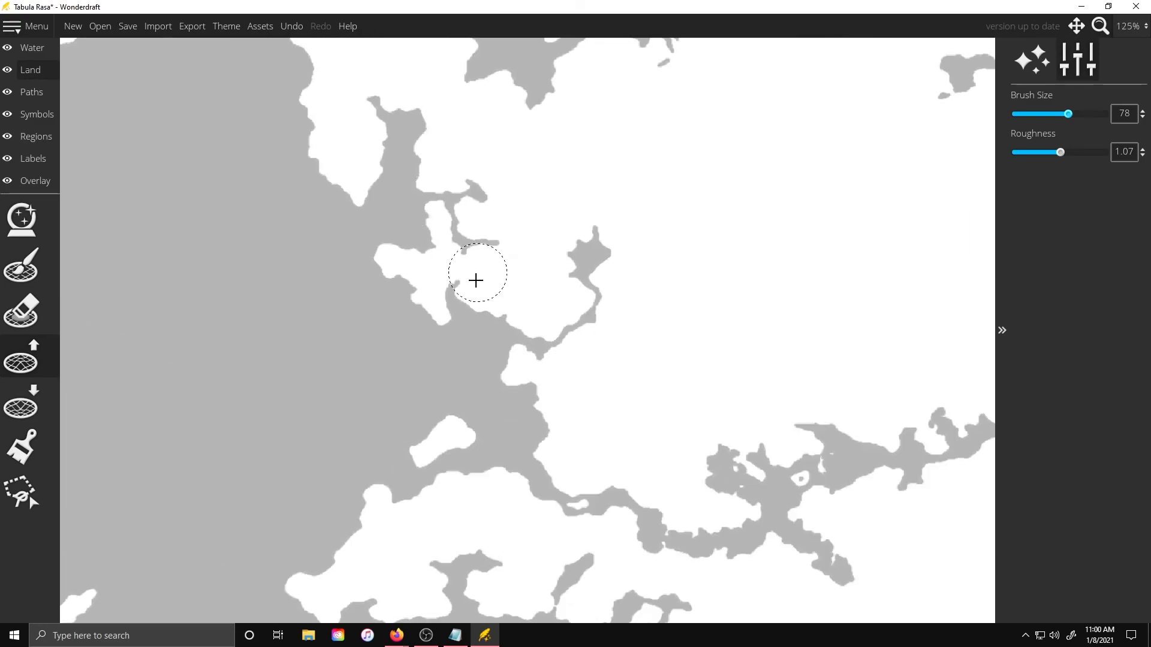
scroll(567, 302, down, 3)
scroll(300, 352, up, 4)
scroll(296, 334, down, 1)
scroll(372, 383, up, 2)
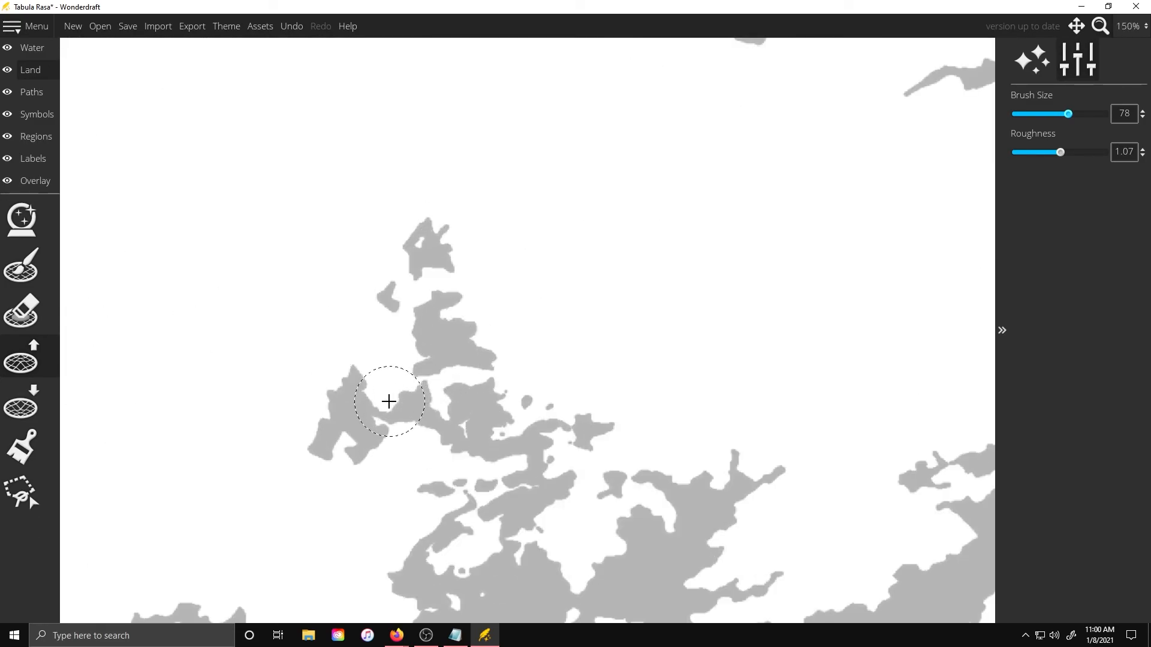
drag(349, 388, 339, 382)
mouse_move(483, 363)
mouse_down()
mouse_move(445, 317)
mouse_move(366, 315)
mouse_move(403, 330)
mouse_move(344, 273)
mouse_move(373, 292)
mouse_move(359, 241)
mouse_move(373, 321)
mouse_up()
drag(476, 515, 522, 498)
Paint two more land strokes on the coast and shrink the brush to 50
scroll(539, 393, down, 7)
scroll(377, 111, up, 5)
drag(477, 252, 499, 266)
mouse_move(487, 362)
mouse_down()
mouse_move(492, 403)
mouse_move(478, 362)
mouse_up()
key([)
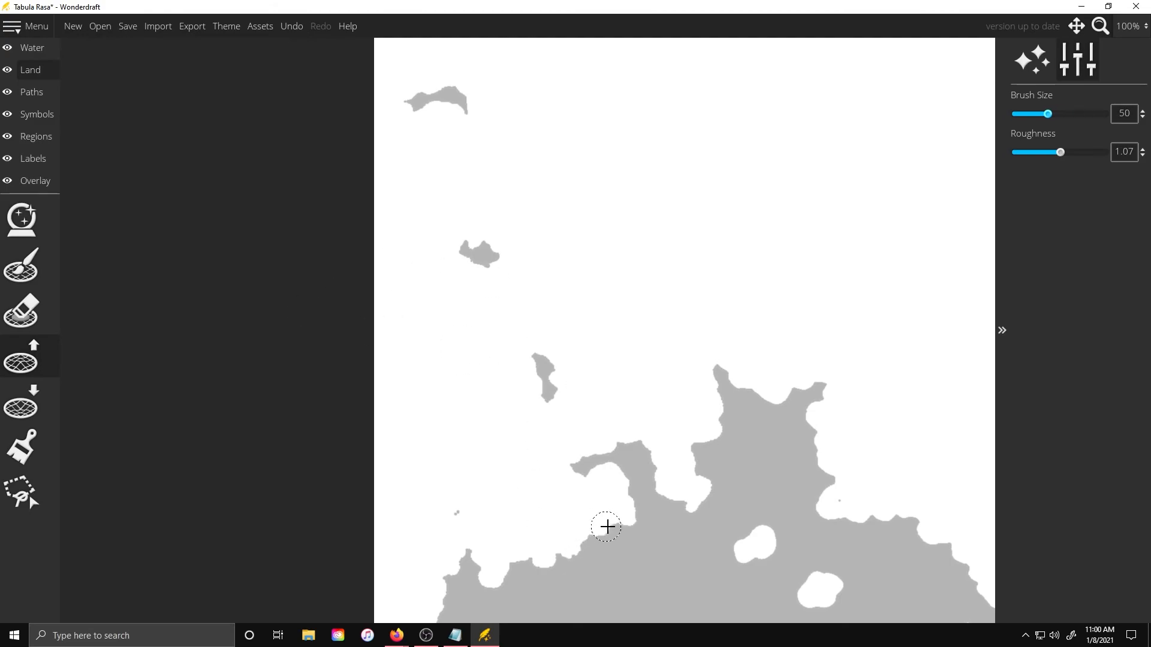
Paint one more land stroke on the northern coast and zoom out to review the whole map
scroll(306, 370, down, 5)
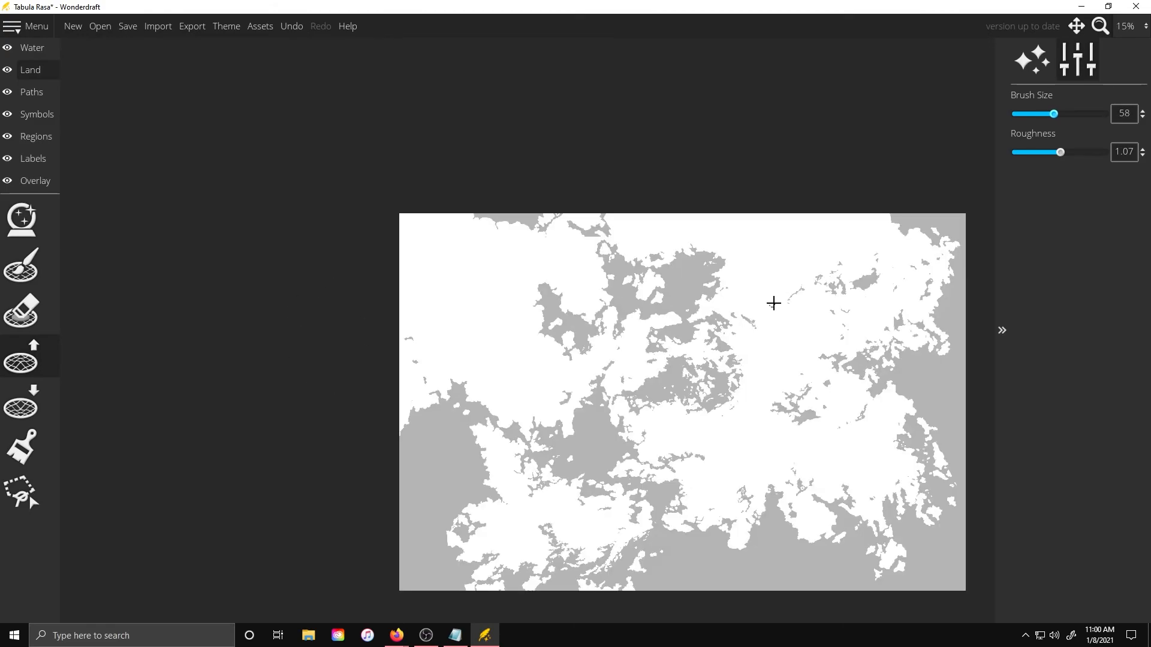
scroll(772, 303, up, 4)
mouse_move(563, 270)
mouse_down()
mouse_move(608, 263)
mouse_move(586, 288)
mouse_move(562, 259)
mouse_up()
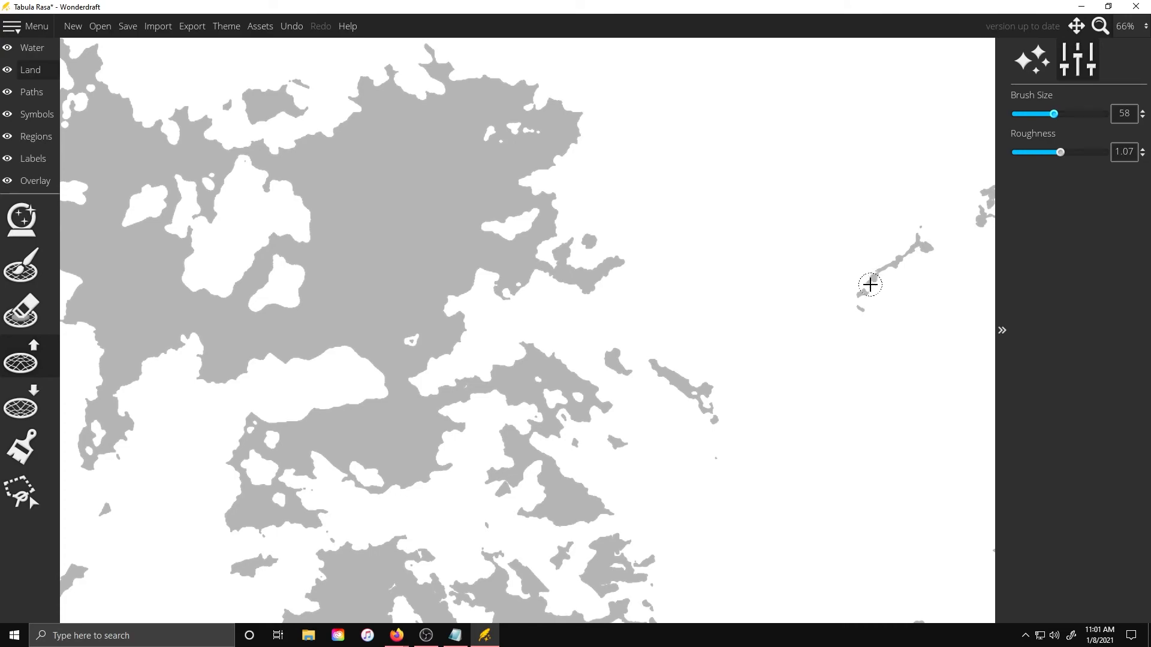
scroll(554, 252, down, 3)
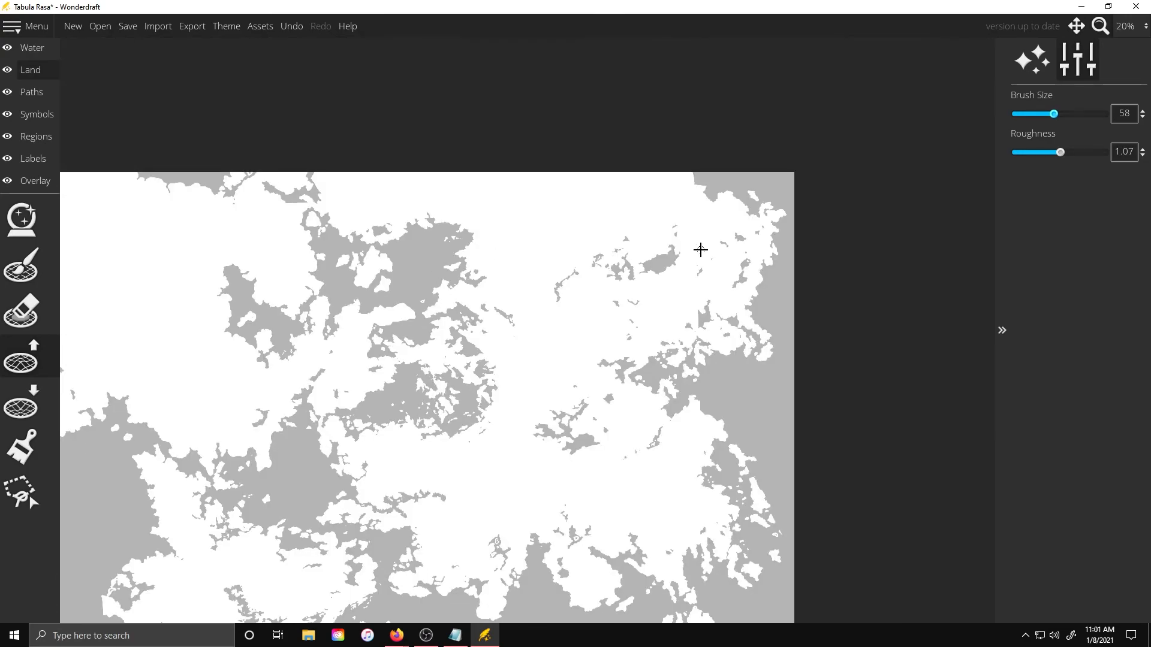
scroll(689, 299, down, 1)
scroll(465, 462, up, 1)
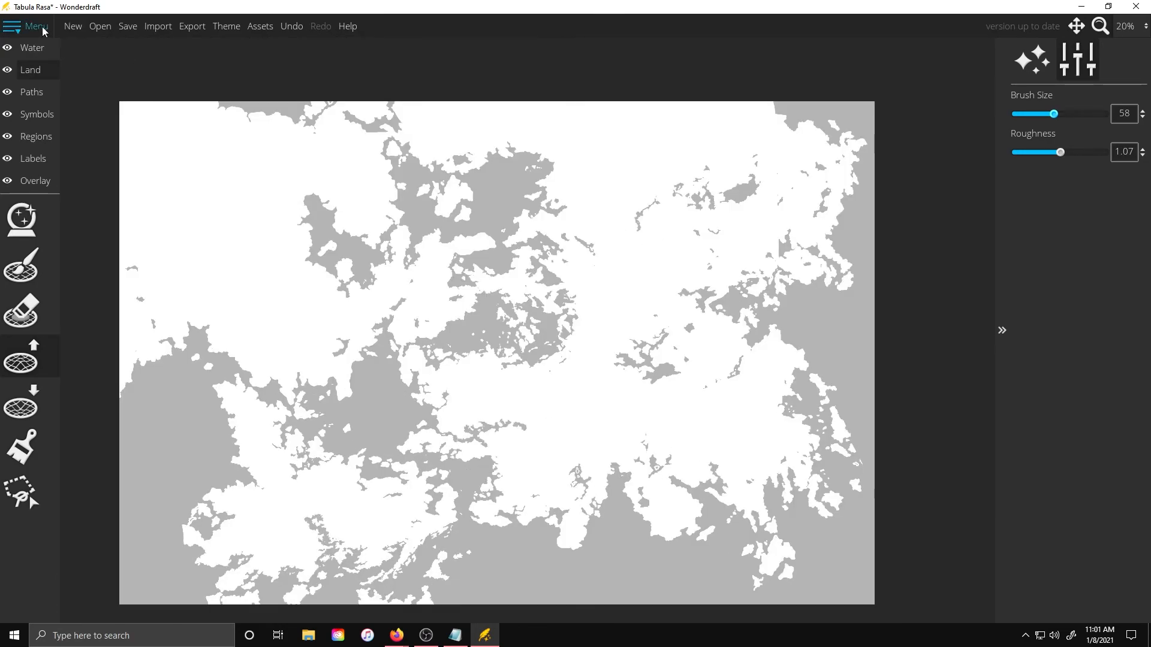
Export the map to the Desktop as an image named out of wondedraft 2
click(193, 26)
click(540, 349)
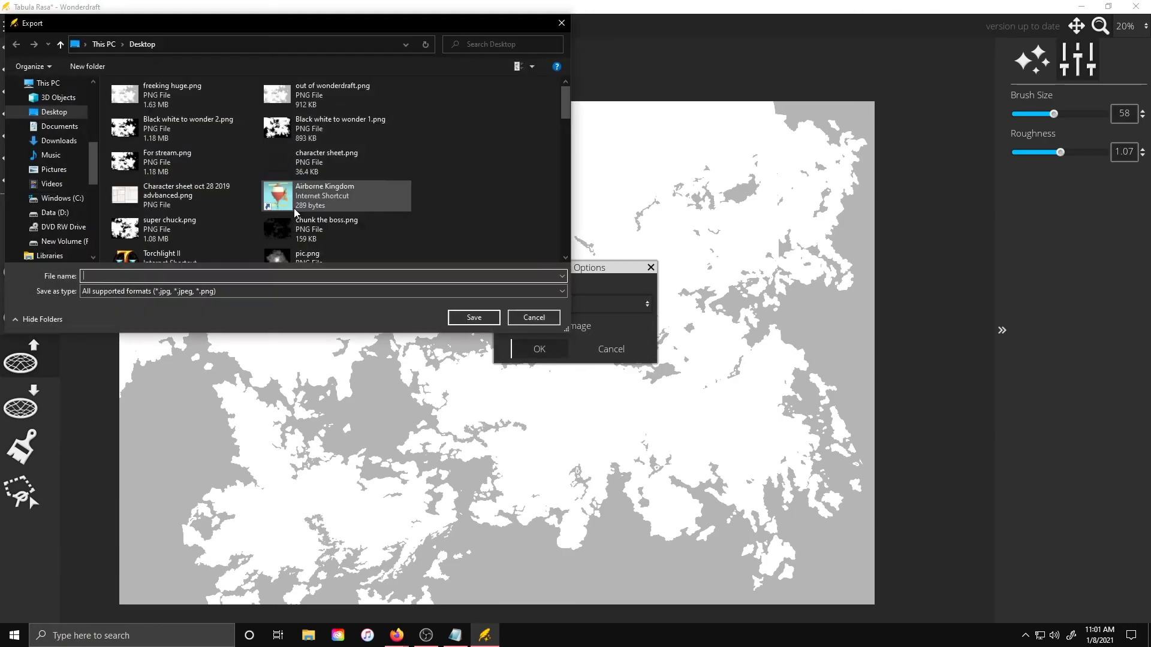
text(out of wonde4r)
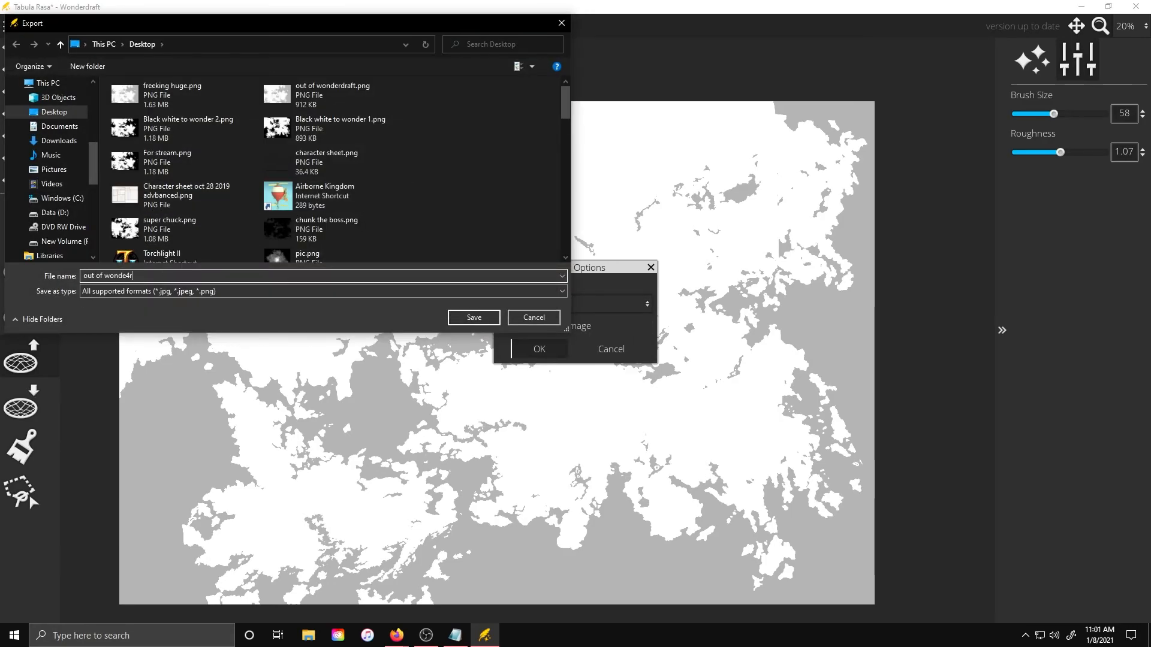
key(Return)
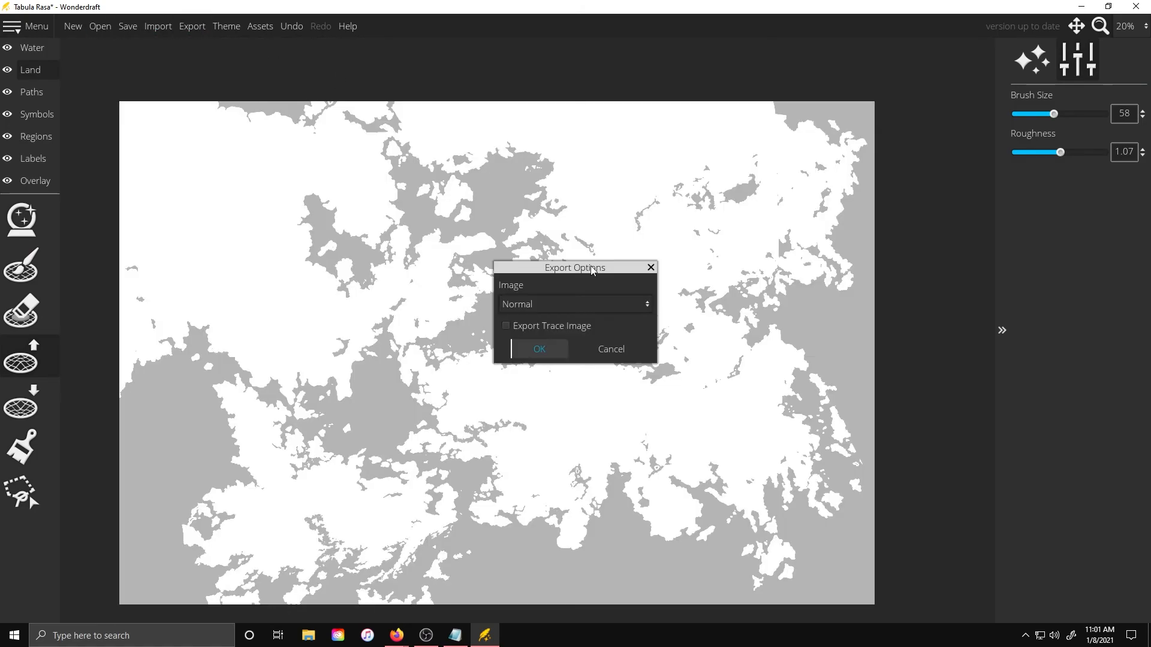
Export the map again with the 2x Upscale option, naming the file out of wondedraft 2 freeking huge
click(574, 304)
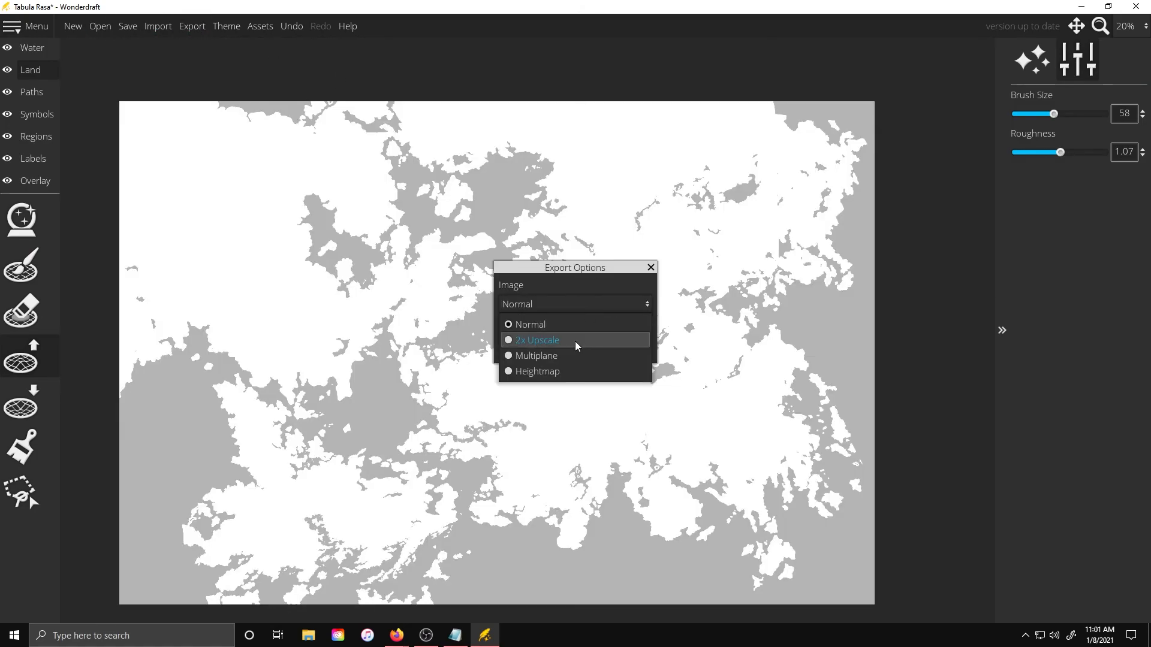
click(576, 338)
click(539, 349)
click(96, 276)
click(95, 276)
text(f wondedraft 2 f)
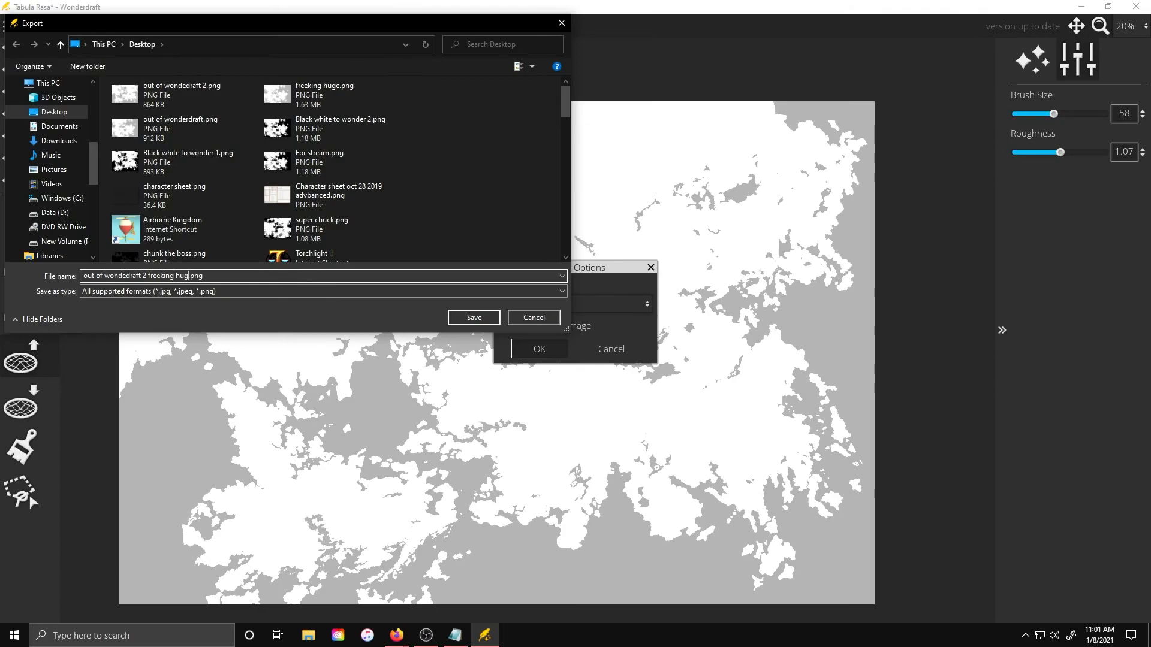
text(reeking hug)
key(Return)
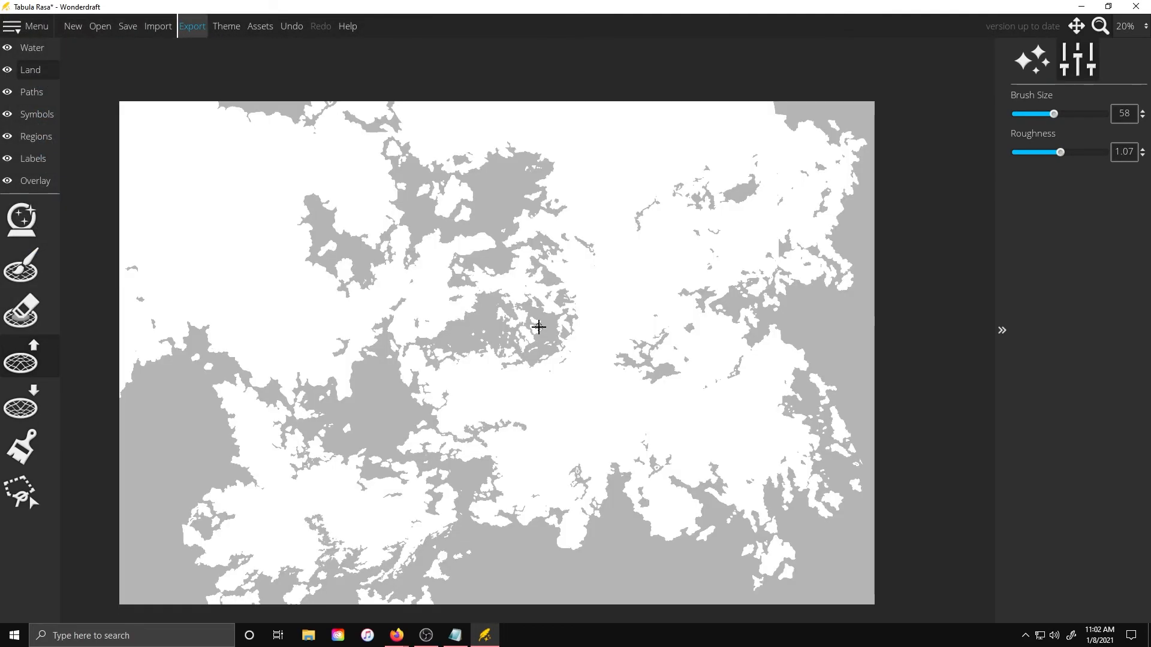
Close Wonderdraft, saving the map when asked
click(1136, 6)
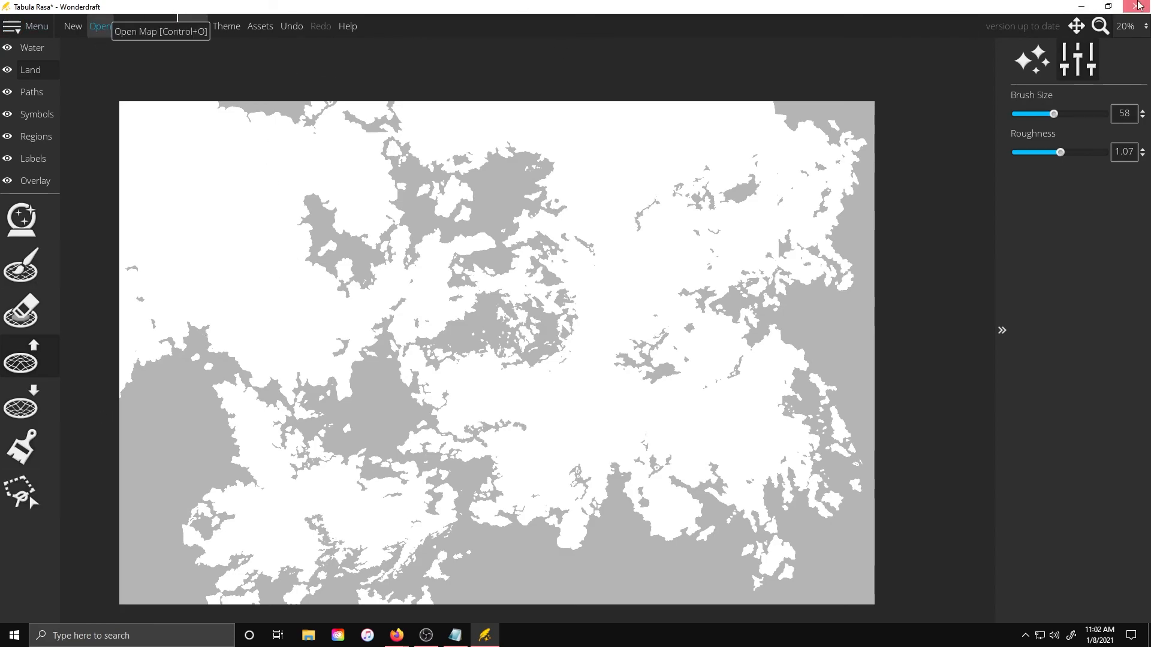
click(478, 344)
click(474, 317)
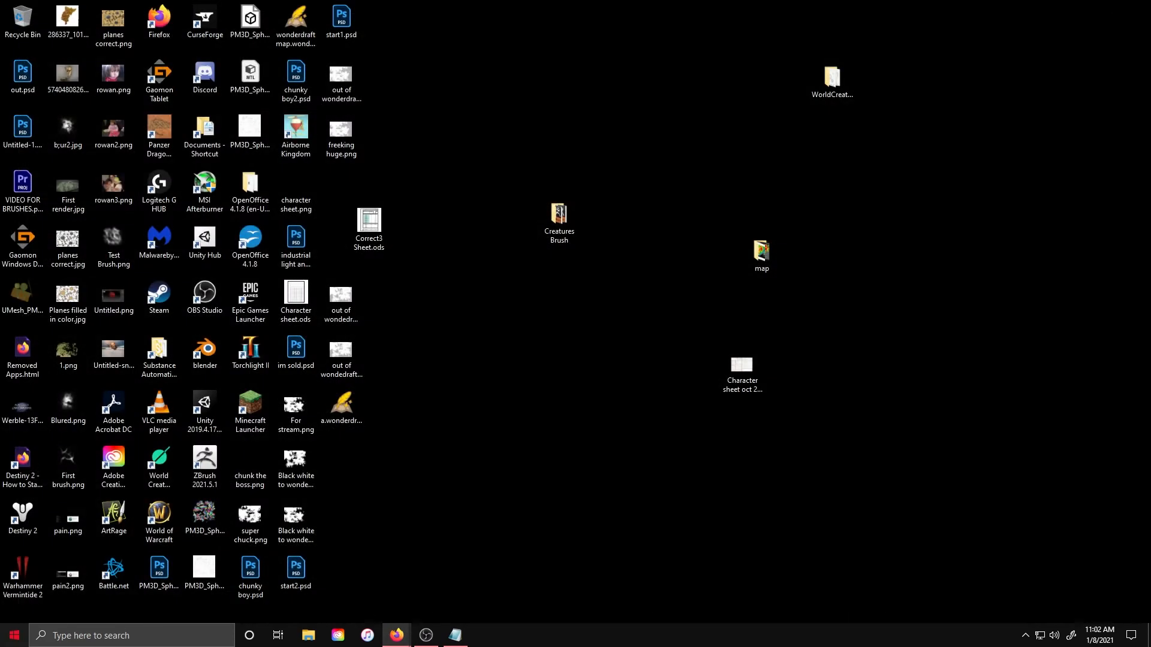
Launch ArtRage from the Start menu
key(super)
click(209, 314)
click(596, 387)
click(669, 360)
click(931, 15)
Create a new painting of 6300 by 4200 pixels
click(18, 9)
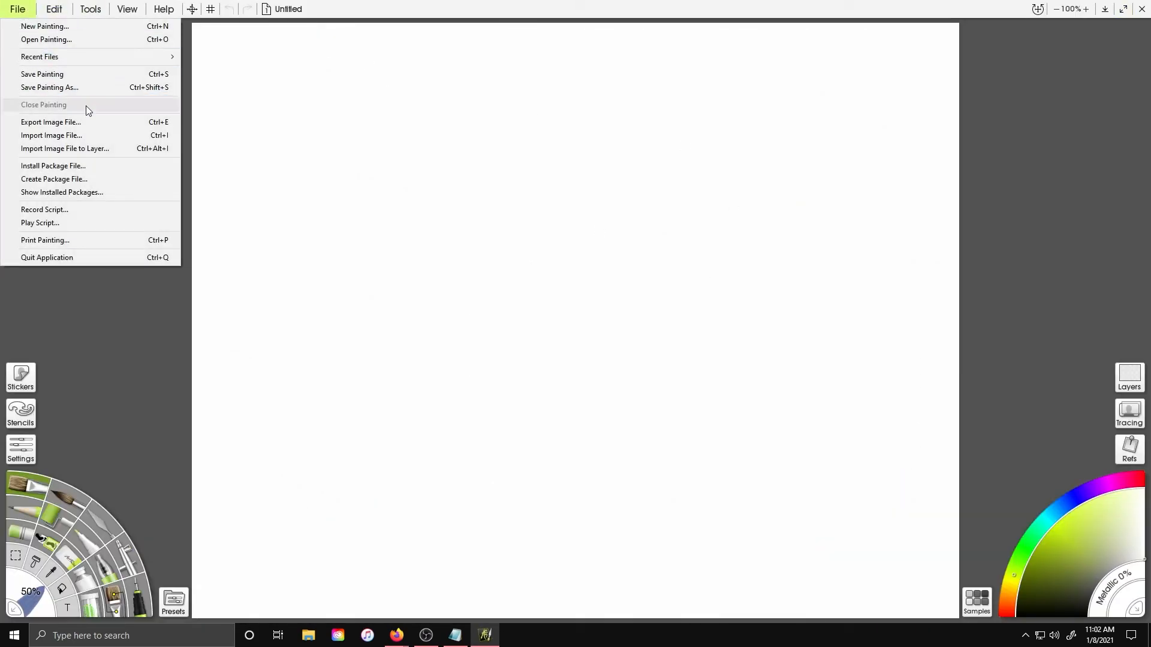
click(84, 27)
click(527, 280)
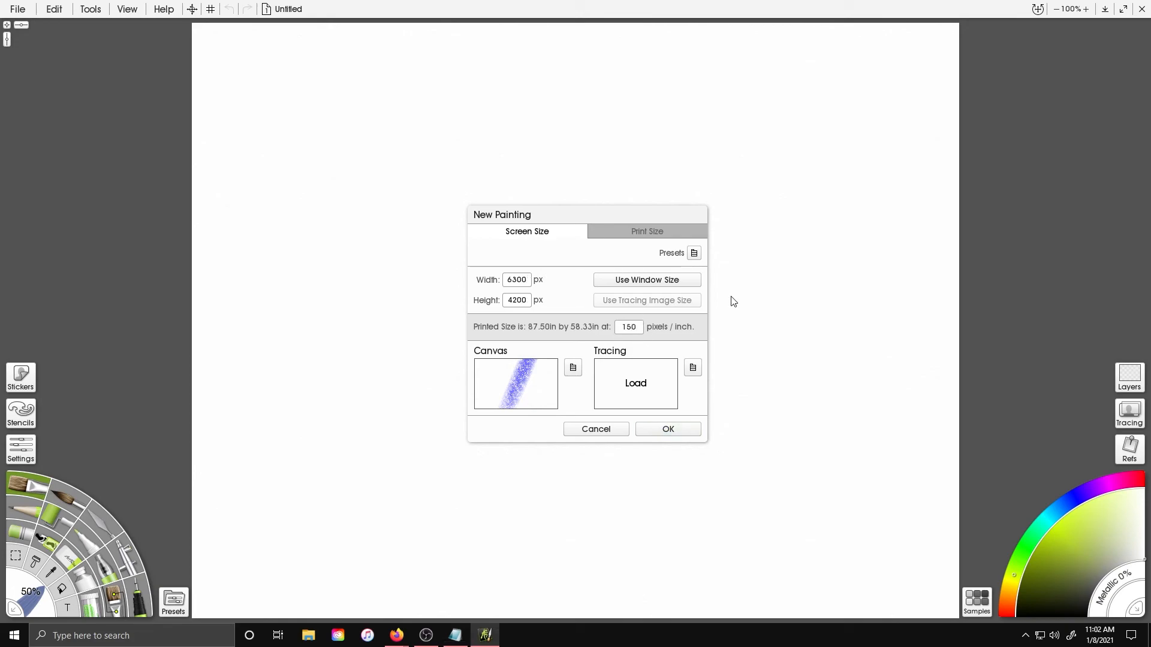
click(648, 429)
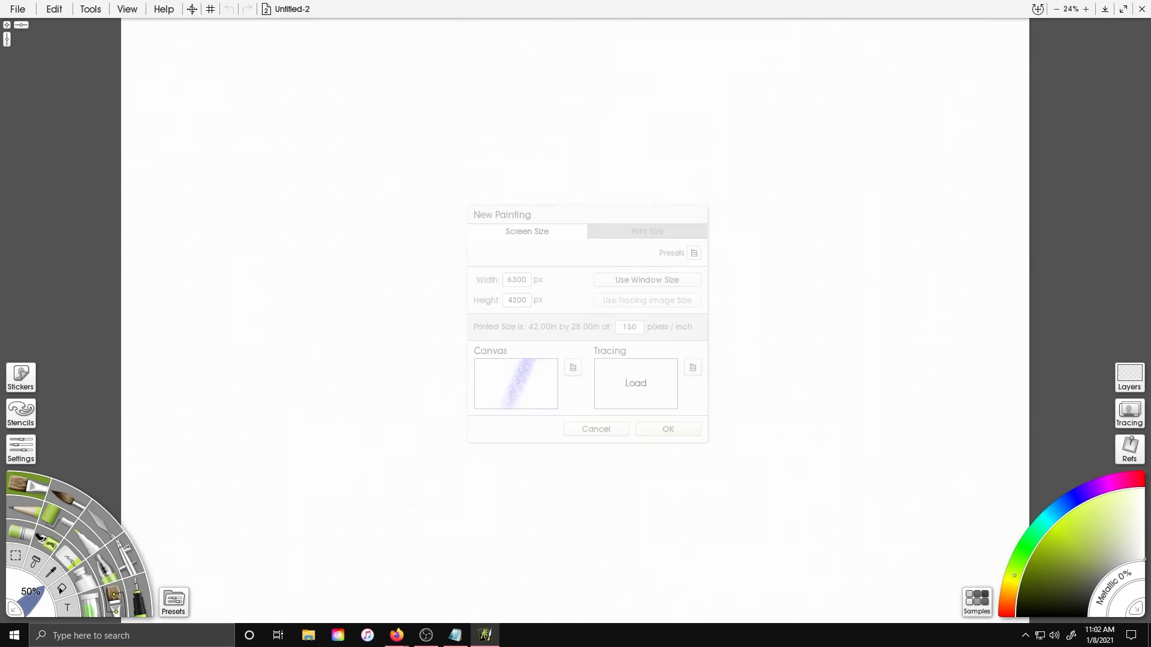
click(18, 9)
click(131, 138)
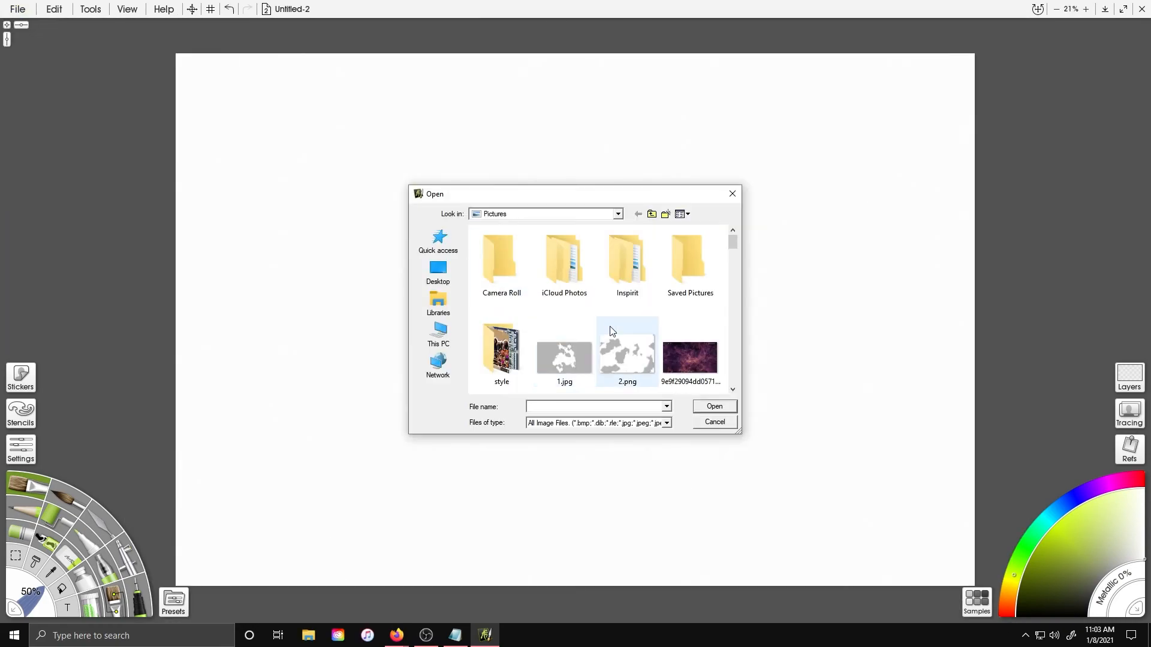
scroll(609, 332, down, 5)
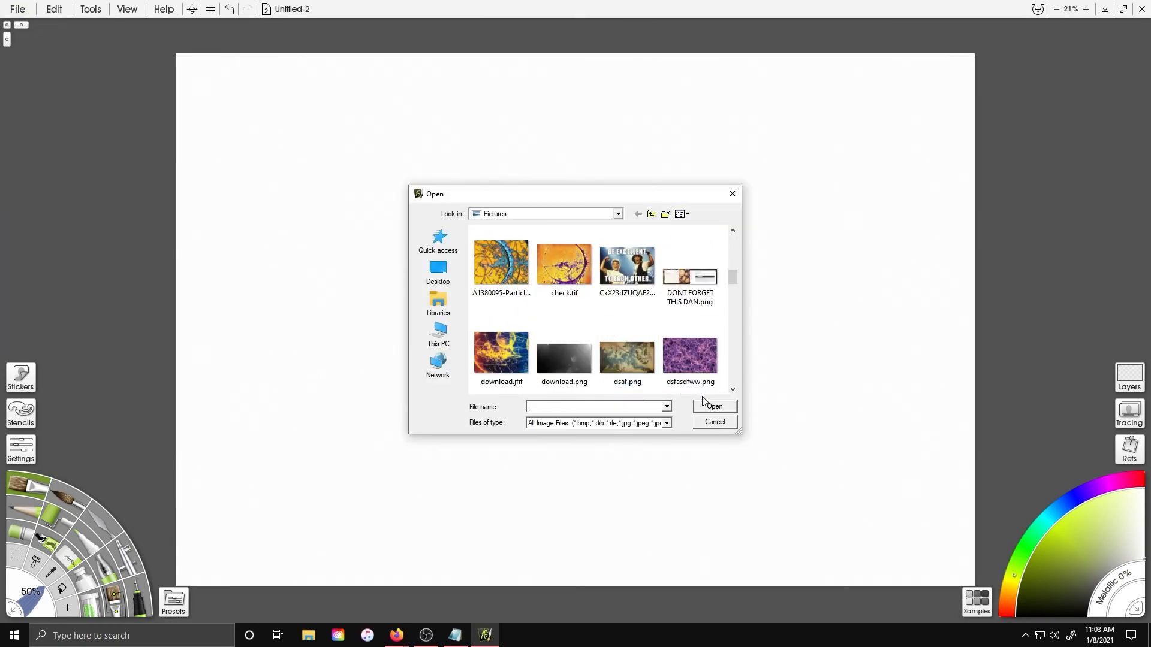
click(715, 419)
Launch Photoshop and open freeking huge.png from the Desktop
click(14, 636)
click(240, 284)
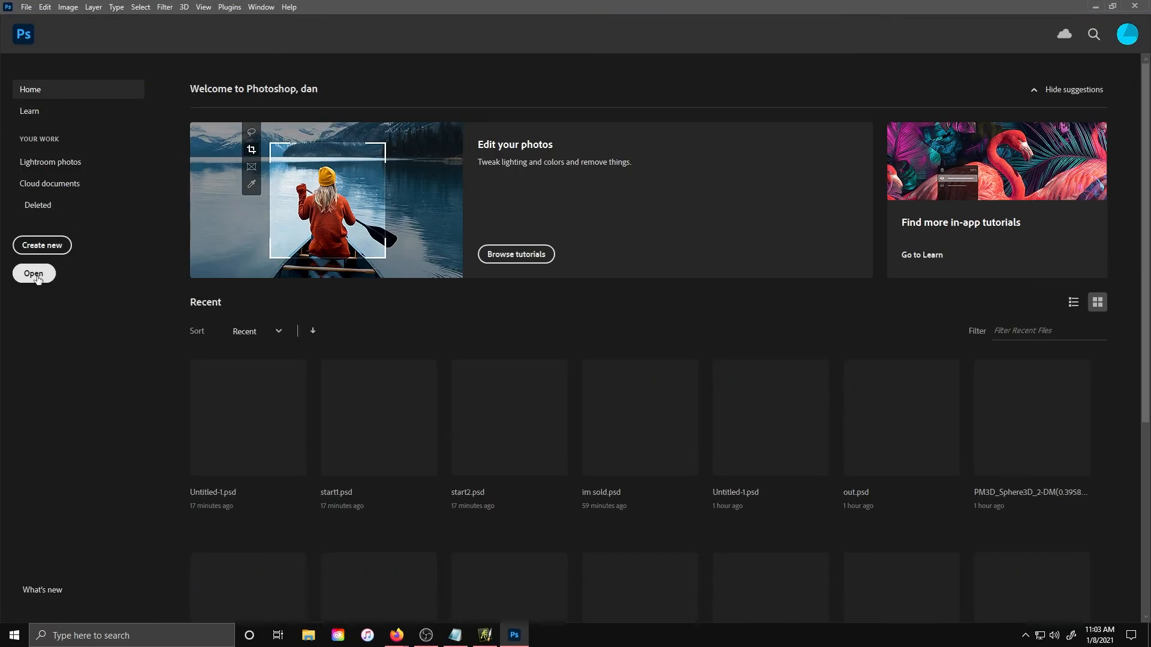
click(33, 272)
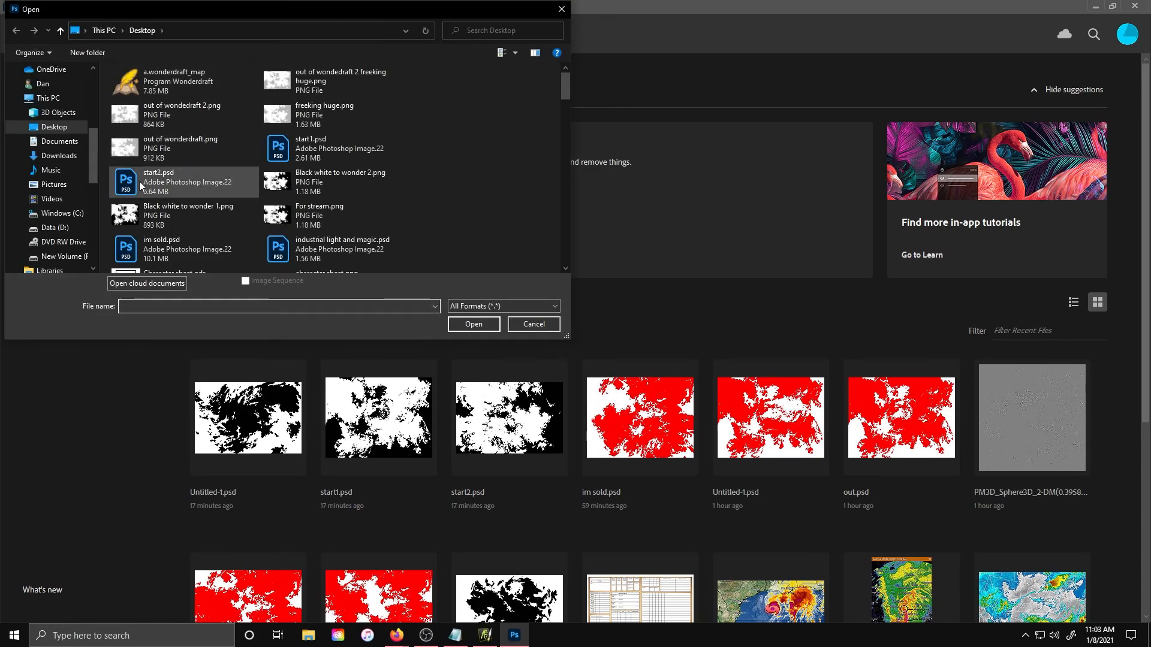
double_click(298, 118)
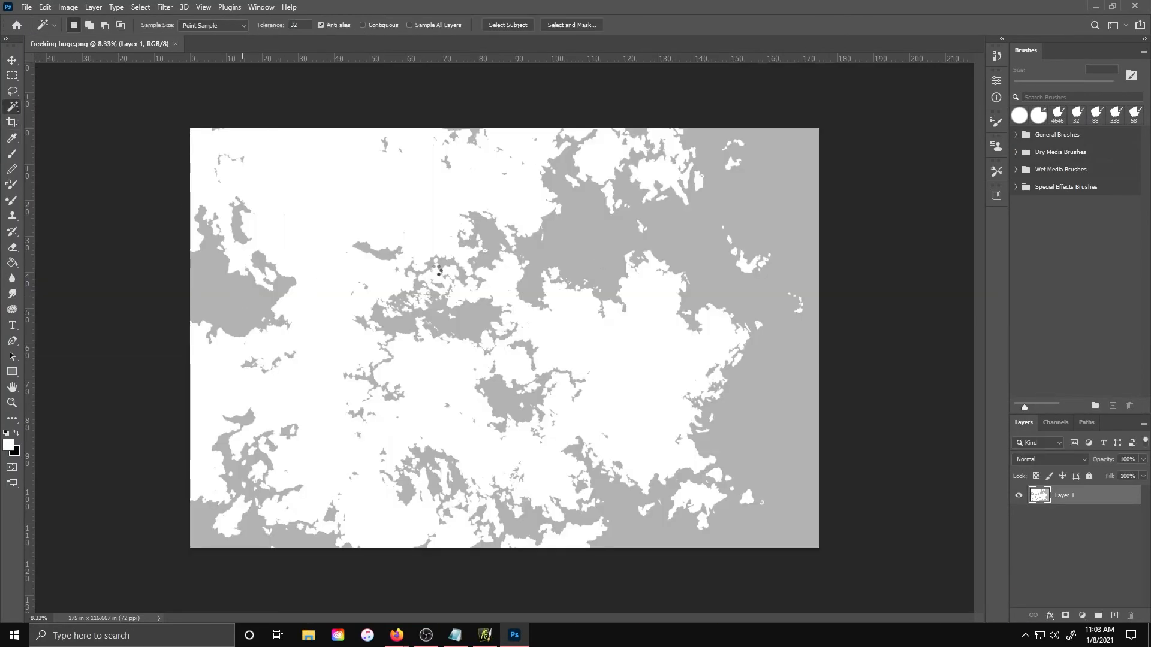
Delete the selected gray water areas so only the white land remains on transparency
scroll(522, 290, up, 20)
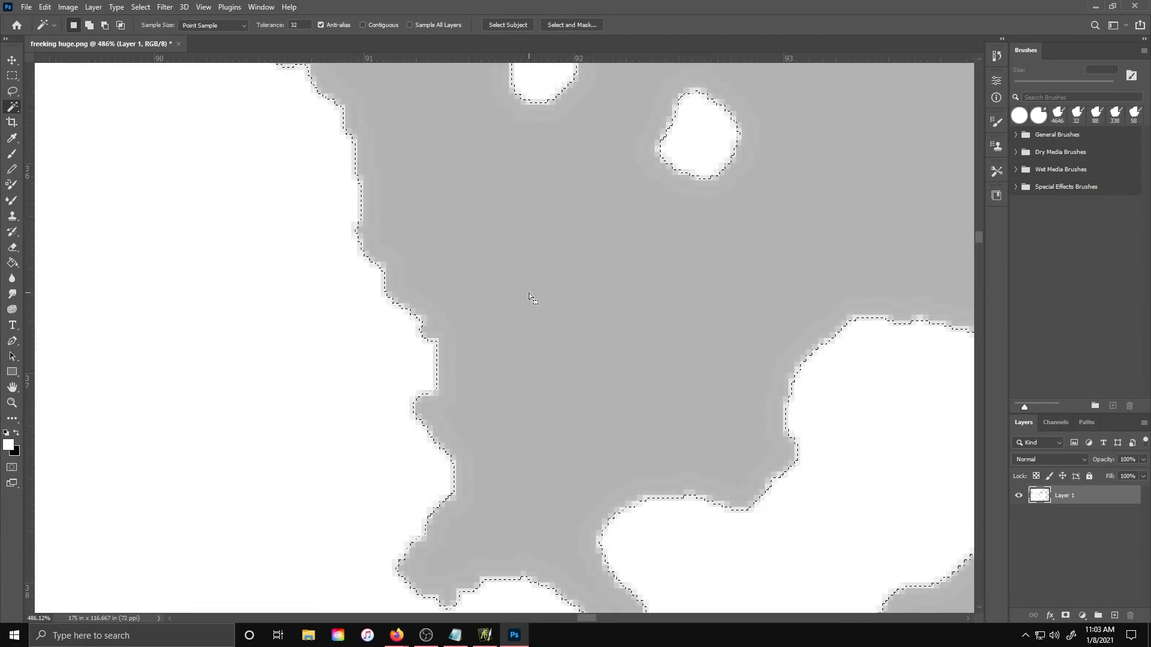
key(Delete)
scroll(529, 293, down, 20)
Save the image as freeking huge TO ART RAGE and close Photoshop
click(26, 7)
click(47, 151)
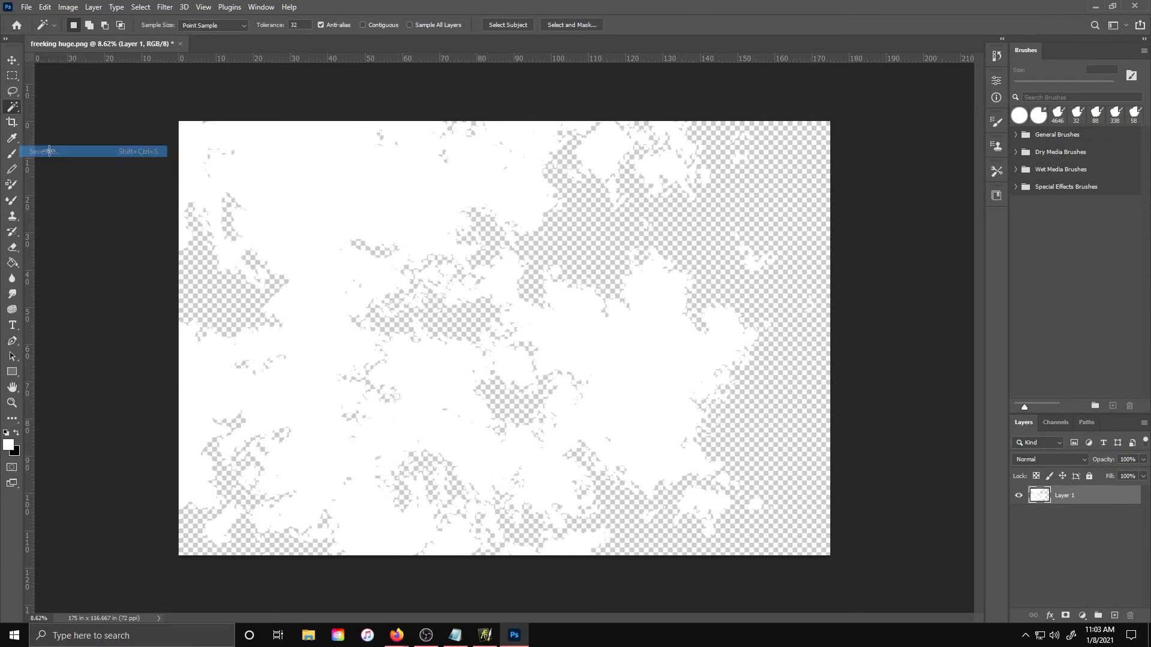
click(617, 421)
key(BackSpace)
key(BackSpace)
key(BackSpace)
key(BackSpace)
text(TO ART)
click(99, 278)
click(99, 289)
click(469, 372)
click(707, 179)
click(1134, 6)
click(18, 9)
click(55, 135)
key(Escape)
Import the freeking huge TO ART RAGE image into the painting
click(18, 9)
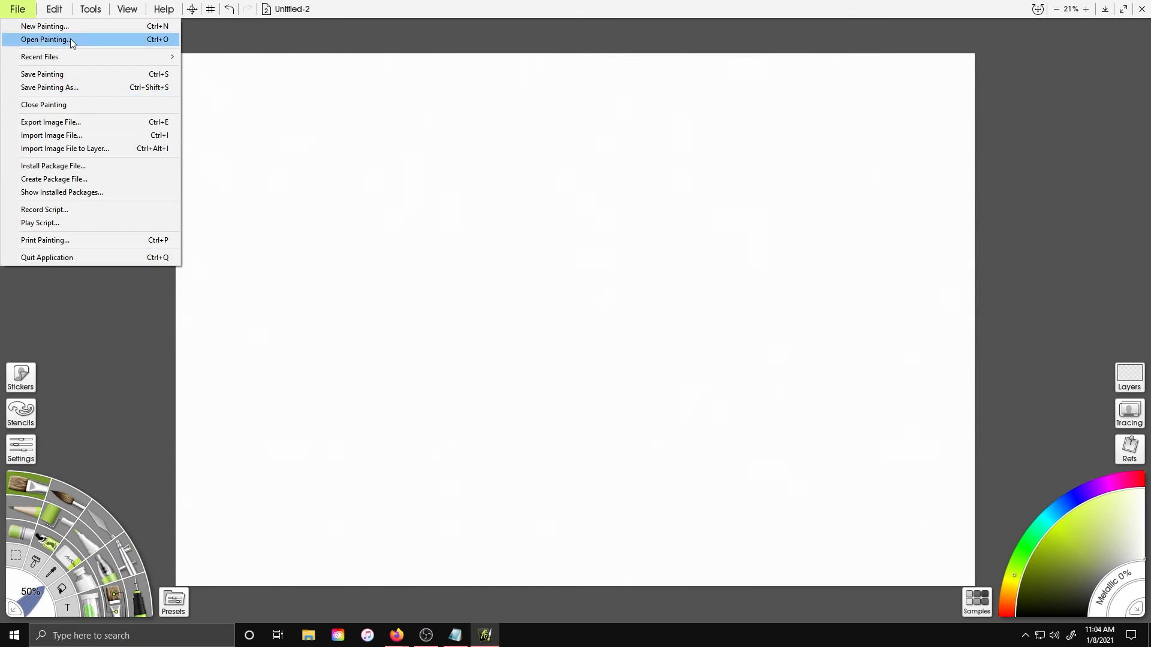
click(52, 135)
scroll(629, 262, down, 15)
scroll(642, 295, down, 10)
scroll(639, 291, up, 15)
double_click(598, 302)
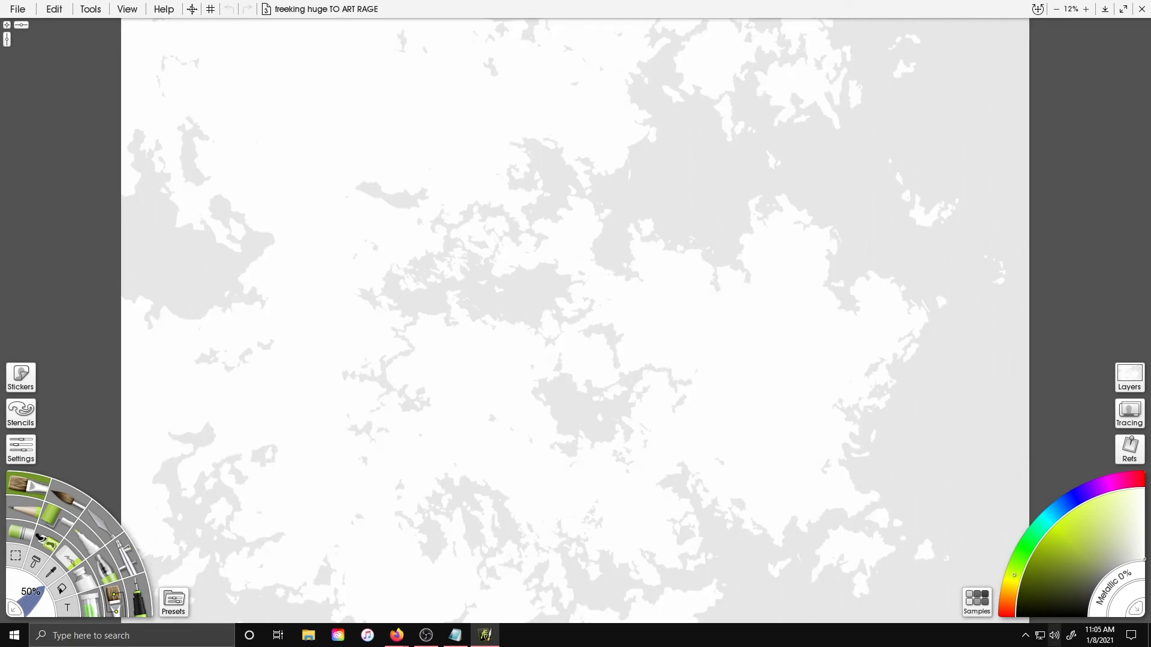
Turn on Lock Transparency for Layer 1
click(1129, 378)
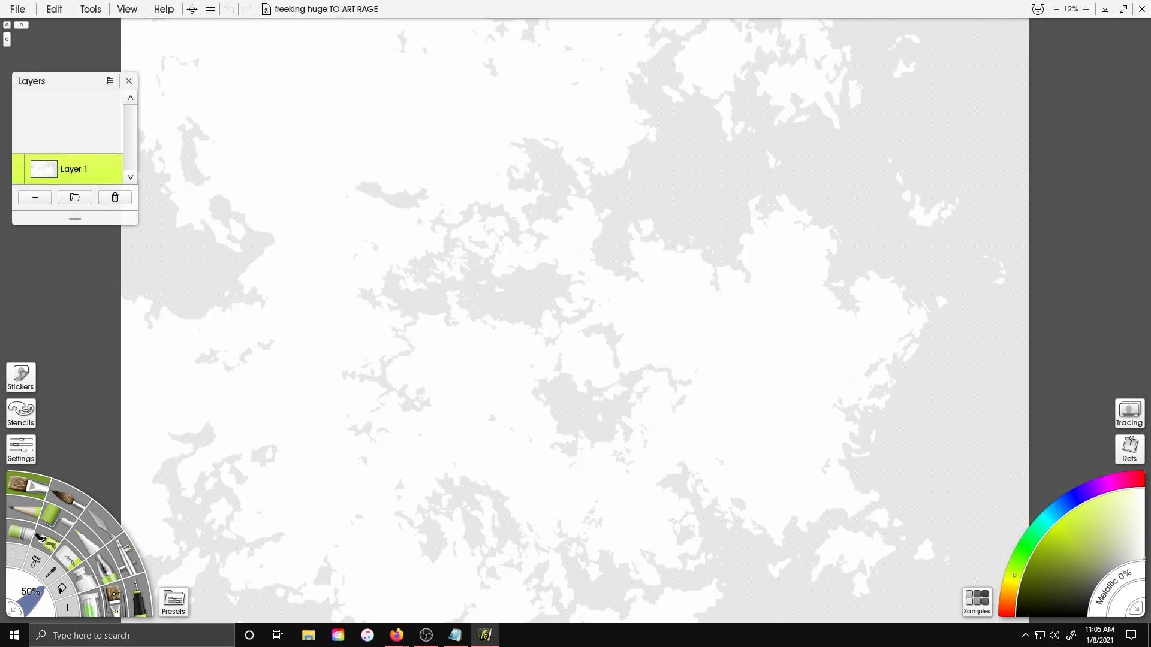
click(130, 79)
scroll(668, 231, up, 4)
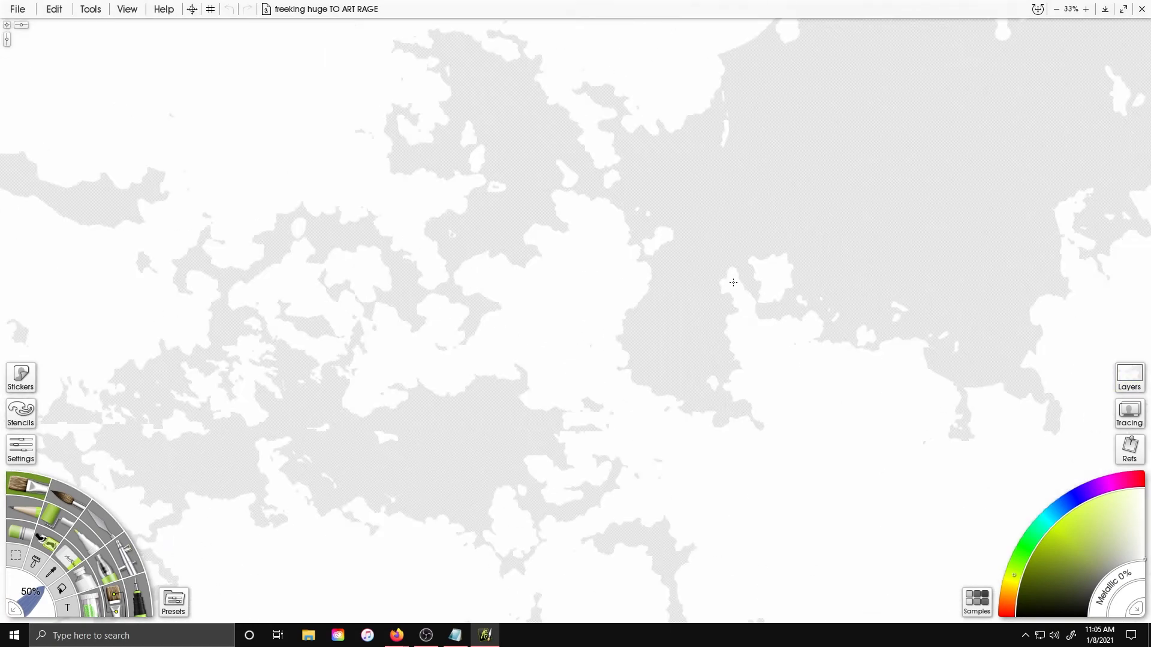
click(1127, 377)
click(117, 163)
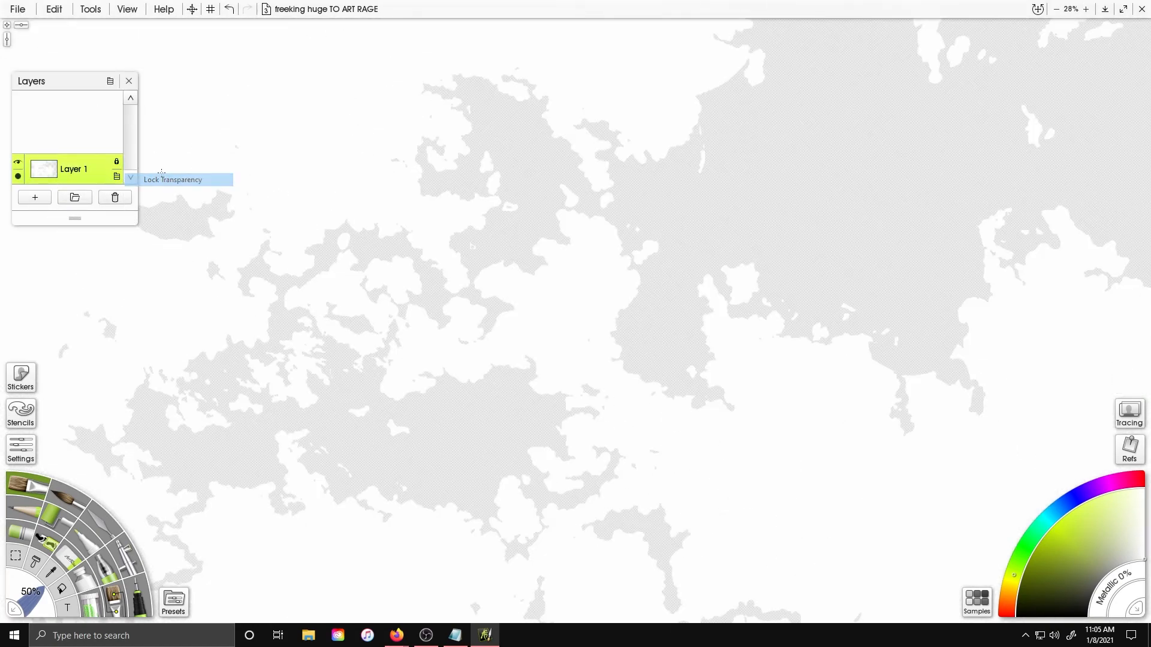
click(144, 180)
Move the Layers panel aside and set the tool size to 500%
drag(72, 80, 1064, 175)
scroll(573, 315, down, 2)
click(30, 592)
text(500)
key(Return)
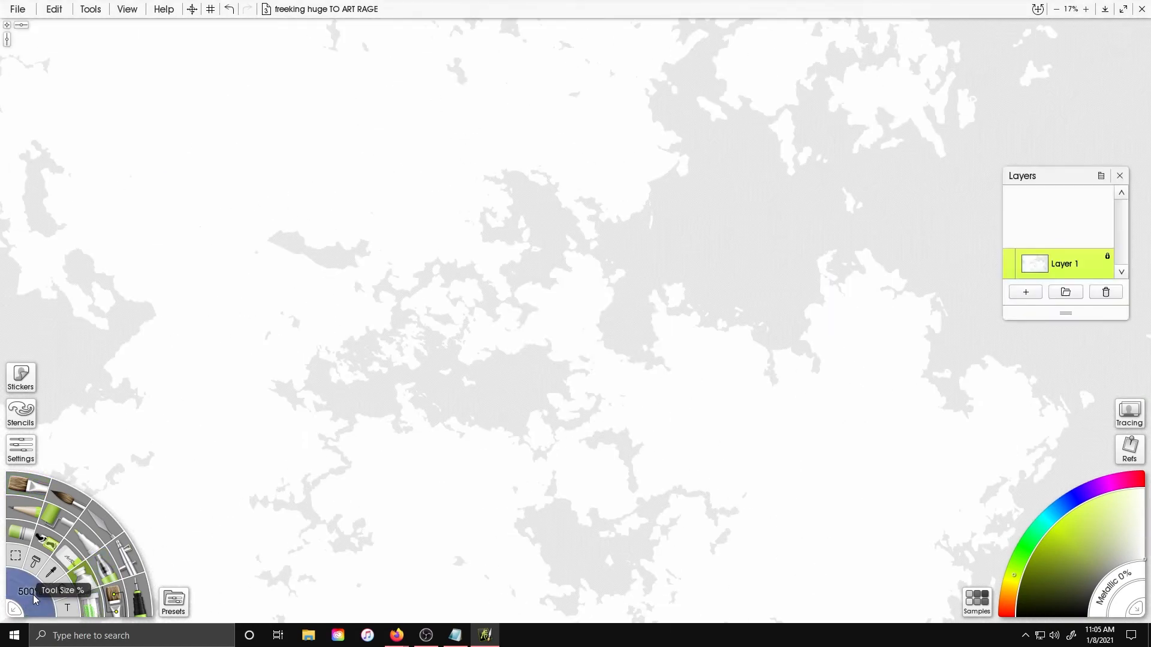
Pick red and paint along the coastlines of the central landmasses
click(1009, 610)
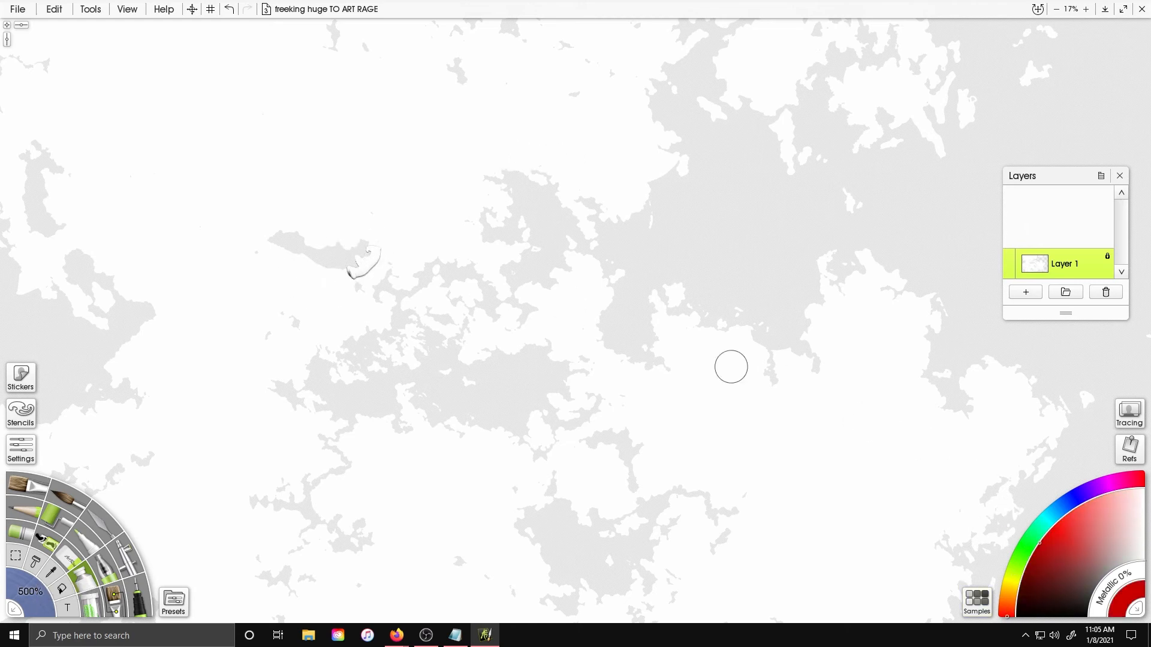
mouse_move(316, 262)
mouse_down()
mouse_move(336, 241)
mouse_move(381, 249)
mouse_move(365, 286)
mouse_move(377, 326)
mouse_move(327, 349)
mouse_move(348, 359)
mouse_move(322, 354)
mouse_move(289, 383)
mouse_move(320, 440)
mouse_move(312, 483)
mouse_move(271, 507)
mouse_move(276, 569)
mouse_move(318, 579)
mouse_move(321, 530)
mouse_move(369, 533)
mouse_move(349, 489)
mouse_move(368, 421)
mouse_move(401, 411)
mouse_move(526, 449)
mouse_move(536, 418)
mouse_move(576, 419)
mouse_move(570, 383)
mouse_move(526, 344)
mouse_move(450, 372)
mouse_move(481, 310)
mouse_move(422, 269)
mouse_move(401, 336)
mouse_move(433, 292)
mouse_move(469, 305)
mouse_move(446, 263)
mouse_up()
mouse_move(509, 185)
mouse_down()
mouse_move(545, 274)
mouse_move(642, 368)
mouse_move(606, 277)
mouse_move(593, 201)
mouse_move(650, 129)
mouse_move(647, 232)
mouse_move(729, 335)
mouse_move(831, 326)
mouse_move(882, 249)
mouse_move(927, 375)
mouse_move(952, 400)
mouse_move(1092, 394)
mouse_move(984, 554)
mouse_move(1010, 553)
mouse_up()
mouse_move(547, 502)
mouse_down()
mouse_move(529, 596)
mouse_move(458, 566)
mouse_move(659, 594)
mouse_move(660, 516)
mouse_move(719, 508)
mouse_move(710, 524)
mouse_move(632, 465)
mouse_move(575, 458)
mouse_move(604, 525)
mouse_move(593, 559)
mouse_up()
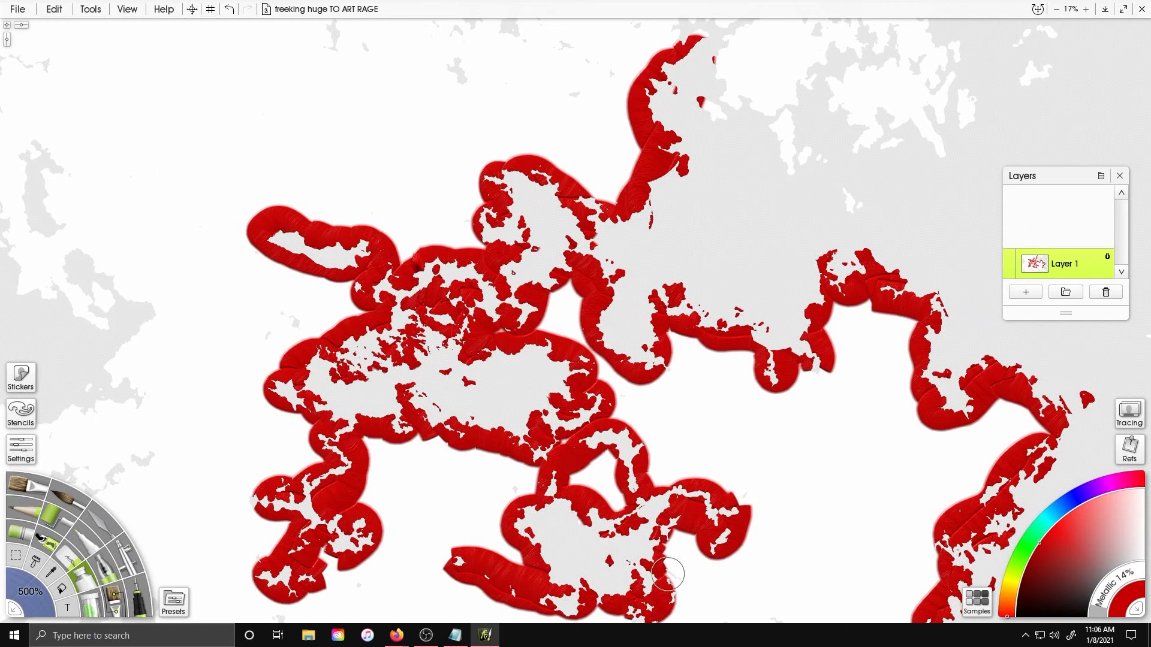
Paint red along the western coastlines and small islands
scroll(617, 355, down, 3)
scroll(618, 355, up, 2)
drag(306, 453, 554, 440)
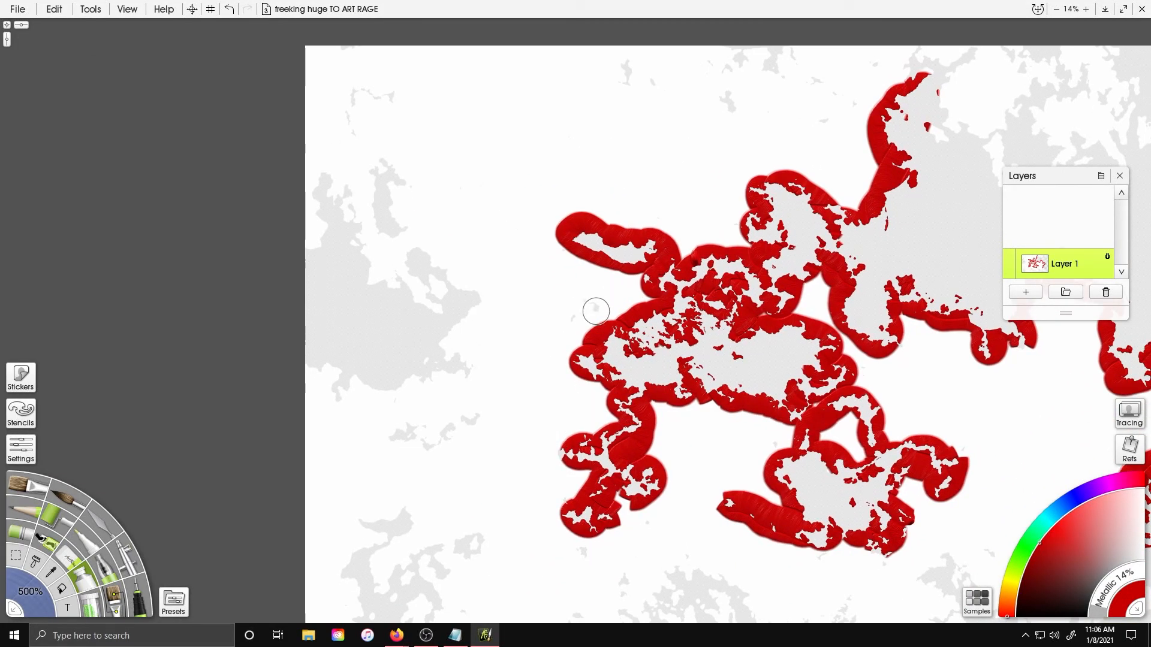
mouse_move(296, 251)
mouse_down()
mouse_move(347, 198)
mouse_move(384, 278)
mouse_move(442, 298)
mouse_move(402, 258)
mouse_move(373, 191)
mouse_move(395, 202)
mouse_move(451, 271)
mouse_move(446, 343)
mouse_move(467, 352)
mouse_move(382, 401)
mouse_move(289, 381)
mouse_up()
drag(415, 427, 468, 417)
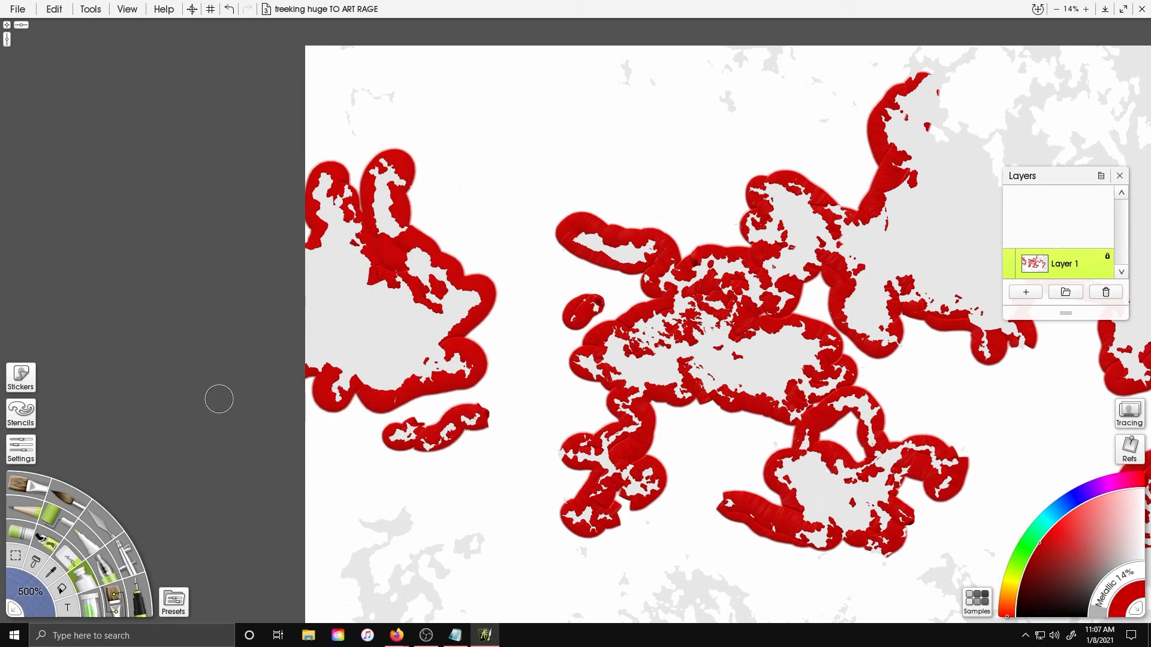
Paint red along the southwestern and southern coastlines
drag(155, 363, 99, 214)
mouse_move(336, 391)
mouse_down()
mouse_move(308, 458)
mouse_move(260, 516)
mouse_move(304, 475)
mouse_move(343, 376)
mouse_move(365, 403)
mouse_move(414, 394)
mouse_move(380, 445)
mouse_move(374, 522)
mouse_move(303, 566)
mouse_move(370, 517)
mouse_move(441, 555)
mouse_move(501, 529)
mouse_move(514, 593)
mouse_up()
drag(384, 501, 395, 546)
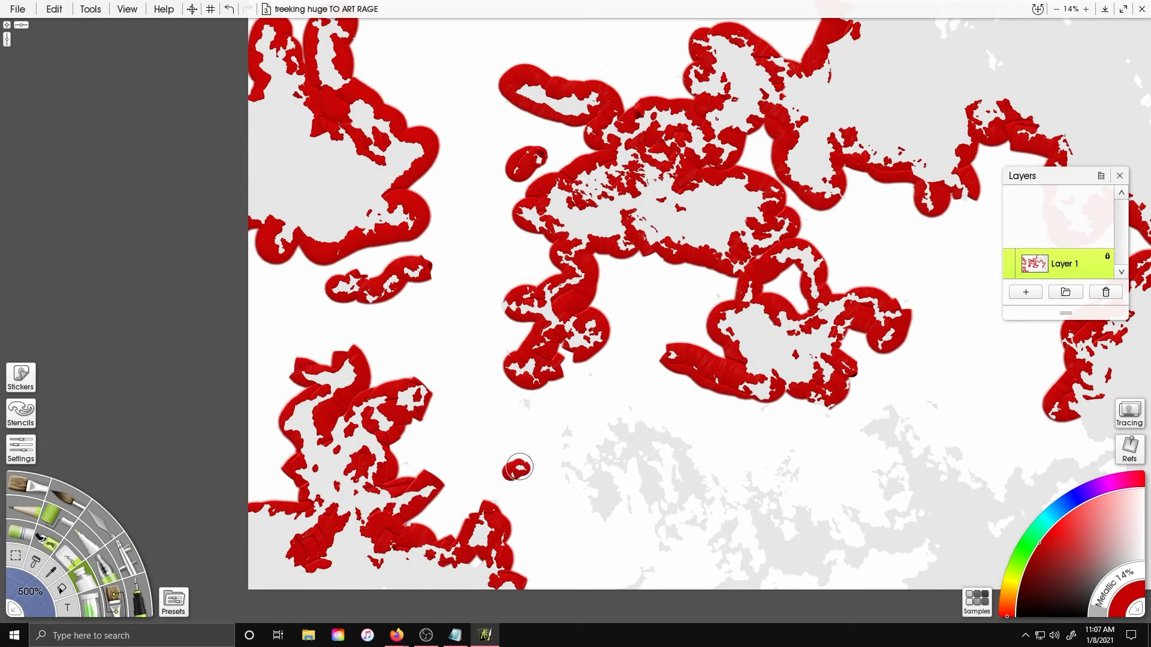
mouse_move(577, 475)
mouse_down()
mouse_move(617, 500)
mouse_move(602, 476)
mouse_move(624, 428)
mouse_move(638, 423)
mouse_move(652, 495)
mouse_move(628, 591)
mouse_move(708, 487)
mouse_move(749, 534)
mouse_move(816, 571)
mouse_move(920, 573)
mouse_move(868, 528)
mouse_move(794, 543)
mouse_move(761, 483)
mouse_move(793, 460)
mouse_move(884, 528)
mouse_move(920, 464)
mouse_move(899, 416)
mouse_move(996, 513)
mouse_move(1067, 492)
mouse_move(1073, 563)
mouse_move(1034, 552)
mouse_move(1128, 502)
mouse_up()
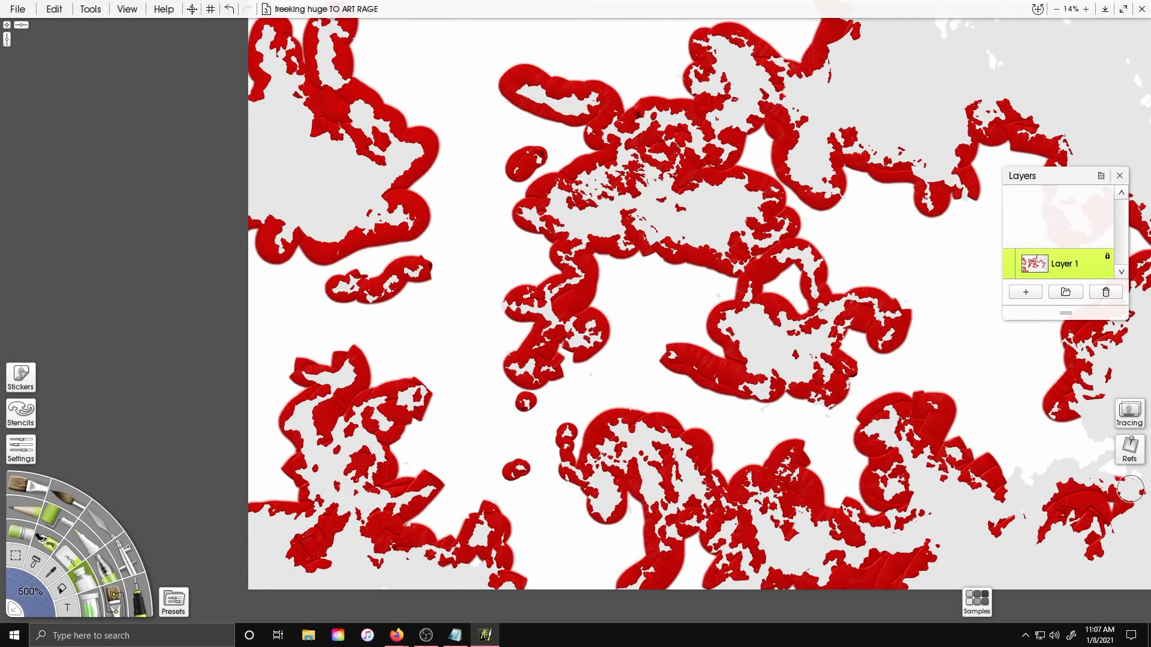
mouse_move(1010, 474)
mouse_down()
mouse_move(1105, 476)
mouse_move(1112, 437)
mouse_move(1064, 435)
mouse_up()
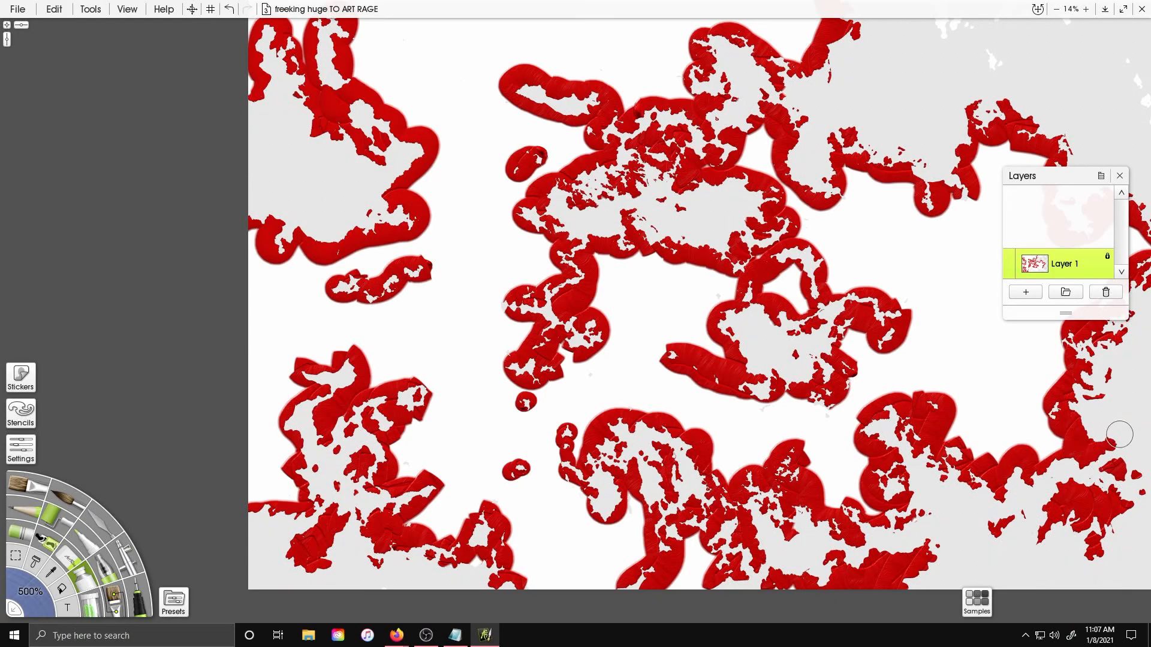
Paint red over the northern islands and northeastern coasts
drag(729, 232, 501, 404)
drag(489, 140, 442, 182)
drag(395, 162, 400, 173)
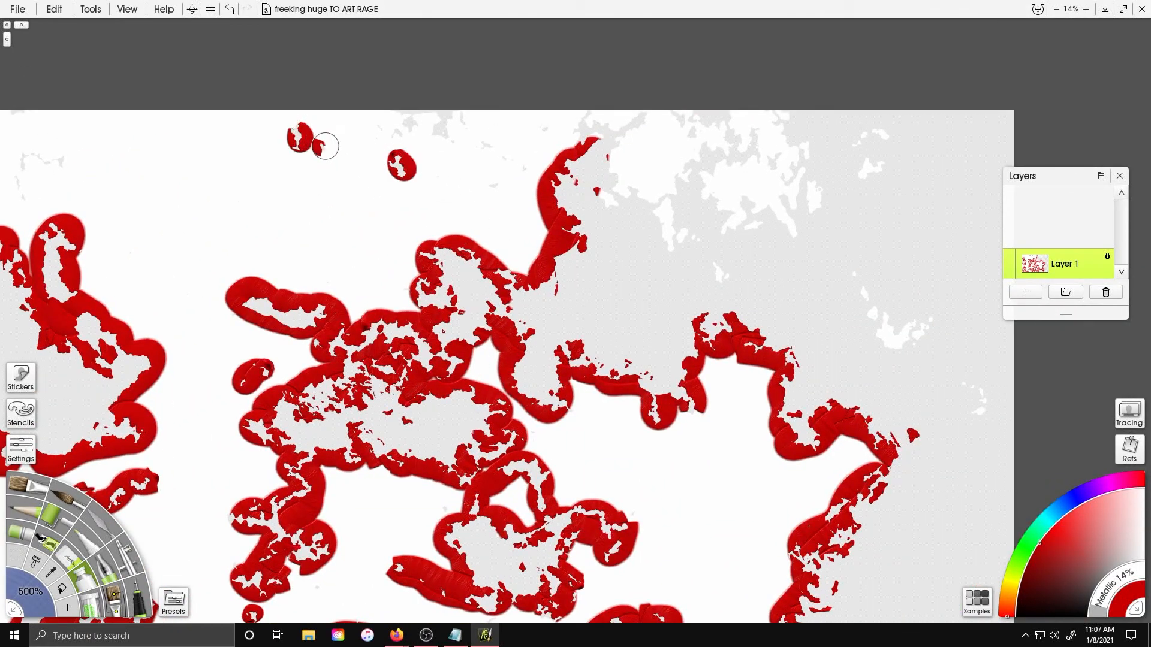
mouse_move(392, 124)
mouse_down()
mouse_move(442, 106)
mouse_move(520, 168)
mouse_move(543, 171)
mouse_move(584, 133)
mouse_move(651, 111)
mouse_move(588, 193)
mouse_move(668, 195)
mouse_move(672, 227)
mouse_move(712, 151)
mouse_move(676, 121)
mouse_move(754, 138)
mouse_move(707, 169)
mouse_move(745, 213)
mouse_move(805, 230)
mouse_move(773, 161)
mouse_move(793, 146)
mouse_move(862, 157)
mouse_up()
drag(870, 332, 968, 460)
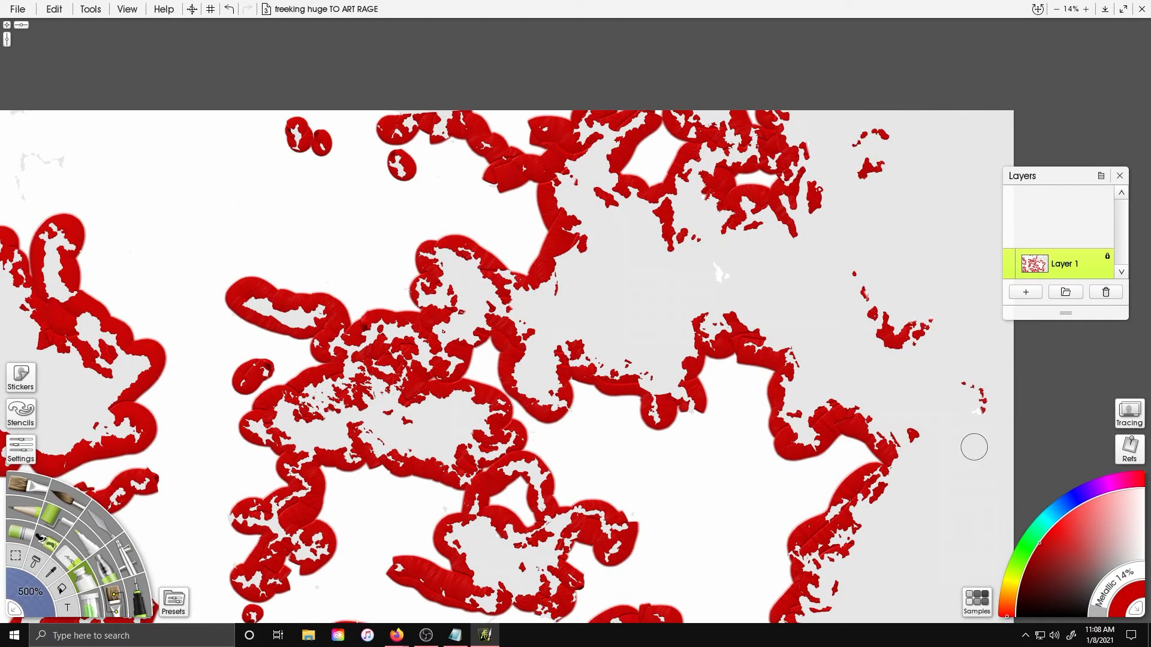
Pick orange and paint bands just inside the red coastlines of the central landmasses
drag(241, 210, 675, 263)
mouse_move(483, 213)
mouse_down()
mouse_move(457, 218)
mouse_move(453, 247)
mouse_up()
drag(456, 160, 442, 158)
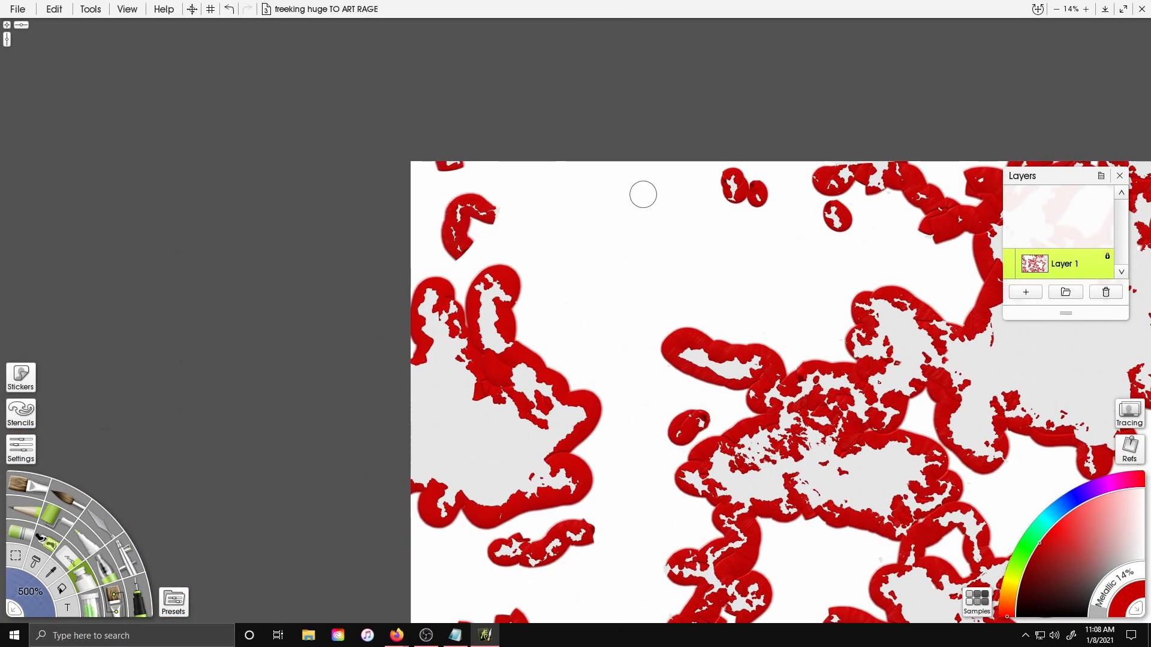
drag(635, 211, 428, 188)
drag(600, 272, 549, 47)
mouse_move(466, 436)
mouse_down()
mouse_move(475, 511)
mouse_move(510, 529)
mouse_up()
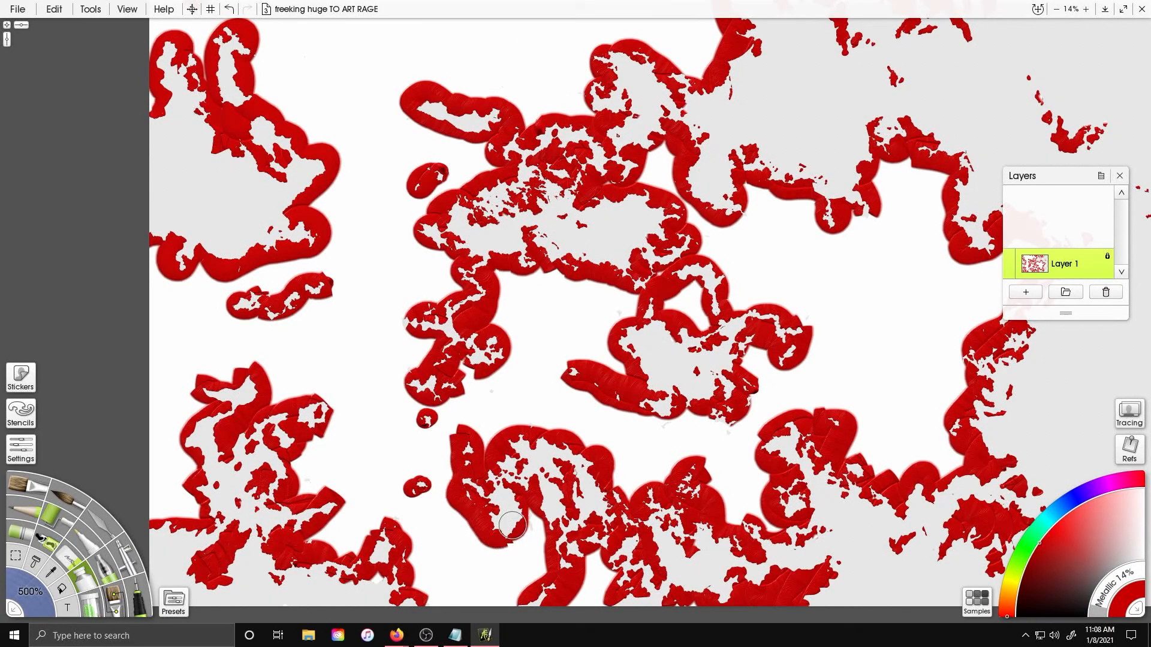
mouse_move(555, 168)
mouse_down()
mouse_move(395, 78)
mouse_move(666, 116)
mouse_move(480, 242)
mouse_up()
mouse_move(514, 329)
mouse_down()
mouse_move(534, 338)
mouse_move(580, 425)
mouse_up()
drag(433, 269, 539, 307)
click(1008, 598)
mouse_move(600, 225)
mouse_down()
mouse_move(649, 229)
mouse_move(710, 262)
mouse_move(711, 198)
mouse_move(681, 187)
mouse_move(648, 149)
mouse_move(609, 145)
mouse_move(634, 137)
mouse_move(593, 145)
mouse_move(568, 171)
mouse_move(562, 140)
mouse_move(582, 98)
mouse_up()
mouse_move(519, 123)
mouse_down()
mouse_move(492, 160)
mouse_move(458, 135)
mouse_move(492, 92)
mouse_move(562, 192)
mouse_move(623, 158)
mouse_move(675, 197)
mouse_move(572, 280)
mouse_move(469, 269)
mouse_move(398, 301)
mouse_move(477, 334)
mouse_move(490, 359)
mouse_move(431, 389)
mouse_move(433, 449)
mouse_move(456, 482)
mouse_move(407, 513)
mouse_move(438, 537)
mouse_move(413, 603)
mouse_move(504, 564)
mouse_move(500, 505)
mouse_move(535, 475)
mouse_move(590, 475)
mouse_move(639, 498)
mouse_move(628, 556)
mouse_move(556, 560)
mouse_move(647, 614)
mouse_move(747, 611)
mouse_move(769, 577)
mouse_move(753, 563)
mouse_move(819, 533)
mouse_move(802, 494)
mouse_move(740, 490)
mouse_move(708, 449)
mouse_move(669, 340)
mouse_move(645, 366)
mouse_move(684, 379)
mouse_move(721, 426)
mouse_move(754, 385)
mouse_move(801, 398)
mouse_move(839, 433)
mouse_move(884, 406)
mouse_move(907, 354)
mouse_move(943, 374)
mouse_move(953, 425)
mouse_move(978, 453)
mouse_move(1045, 451)
mouse_move(1029, 447)
mouse_move(987, 515)
mouse_move(934, 617)
mouse_up()
drag(618, 83, 709, 141)
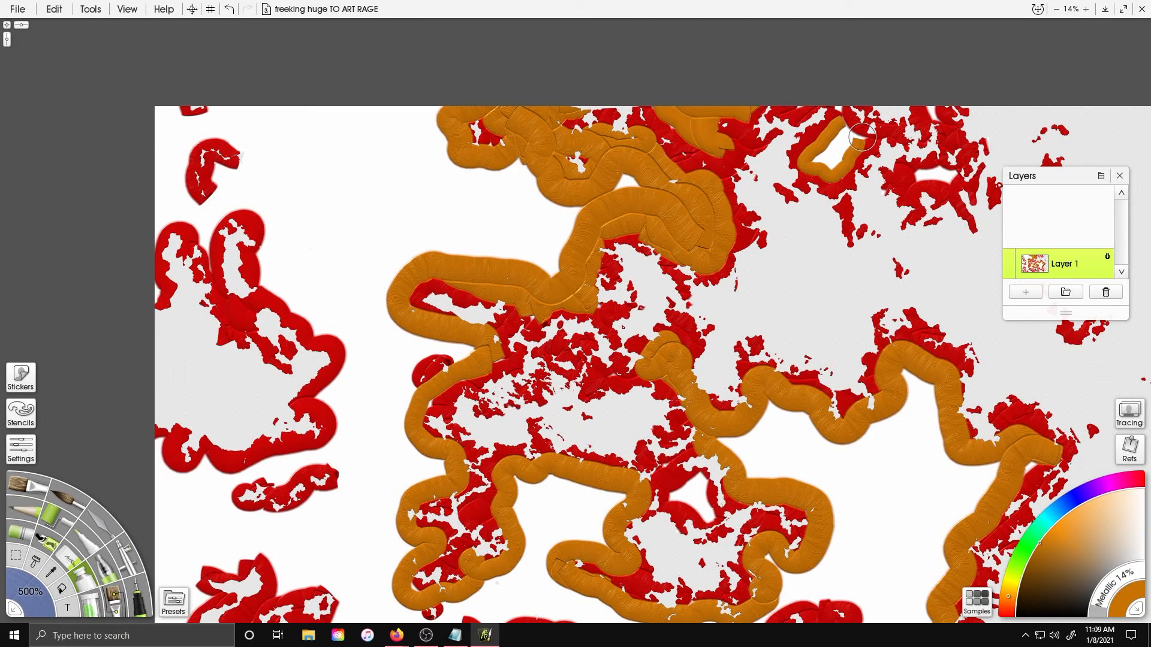
Paint orange bands inside the southern and southwestern landmass coastlines
mouse_move(720, 420)
mouse_down()
mouse_move(651, 339)
mouse_move(866, 229)
mouse_move(755, 85)
mouse_up()
drag(606, 475, 640, 437)
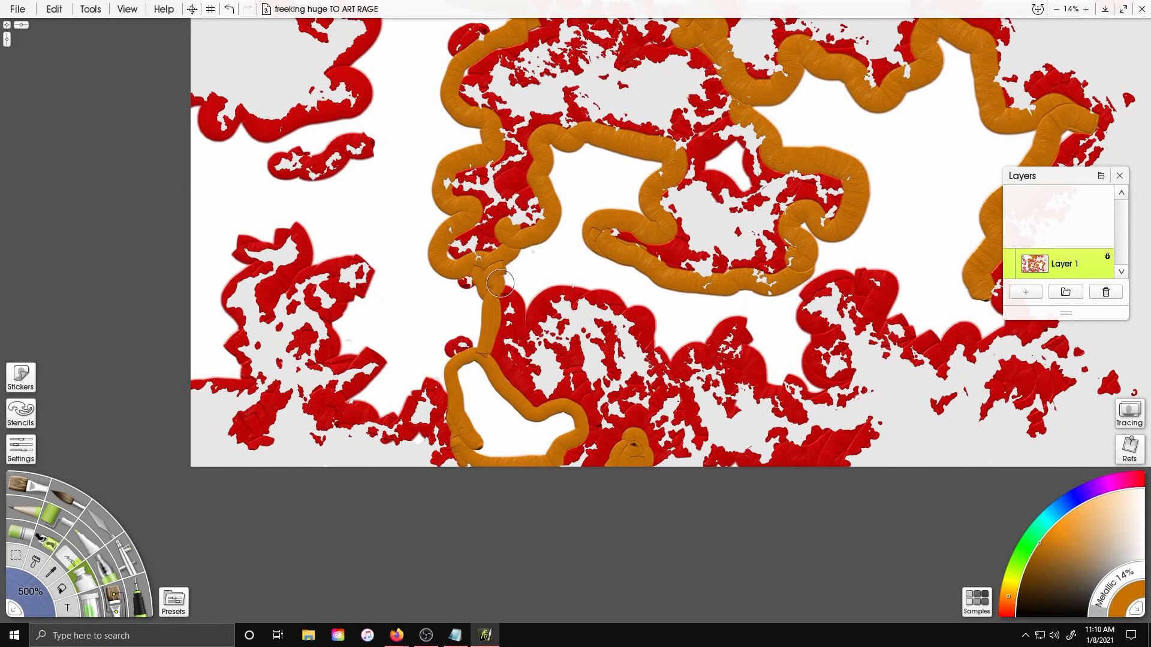
mouse_move(527, 322)
mouse_down()
mouse_move(549, 282)
mouse_move(622, 289)
mouse_move(663, 317)
mouse_up()
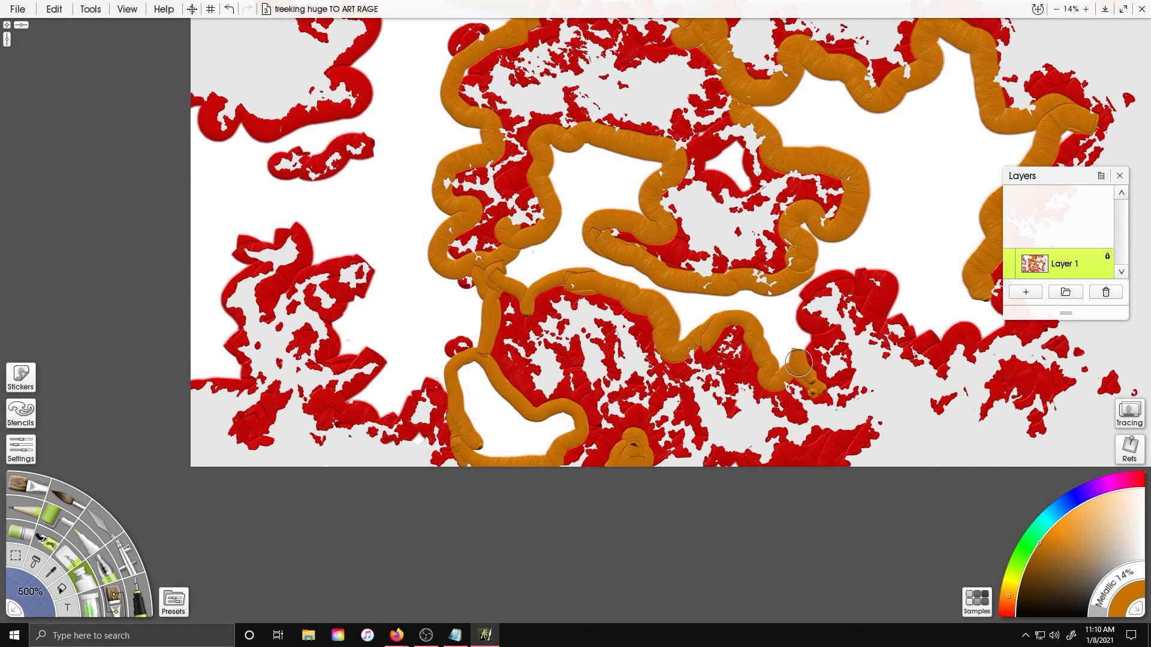
mouse_move(796, 297)
mouse_down()
mouse_move(897, 260)
mouse_move(943, 318)
mouse_move(992, 285)
mouse_up()
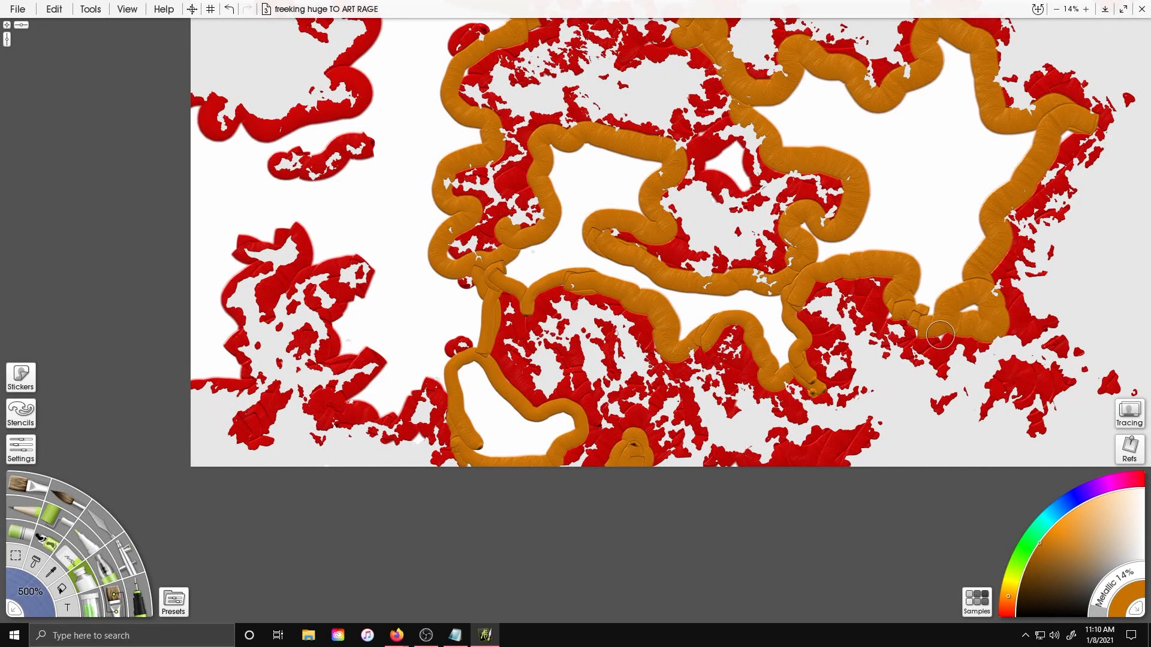
mouse_move(461, 377)
mouse_down()
mouse_move(487, 445)
mouse_move(567, 421)
mouse_up()
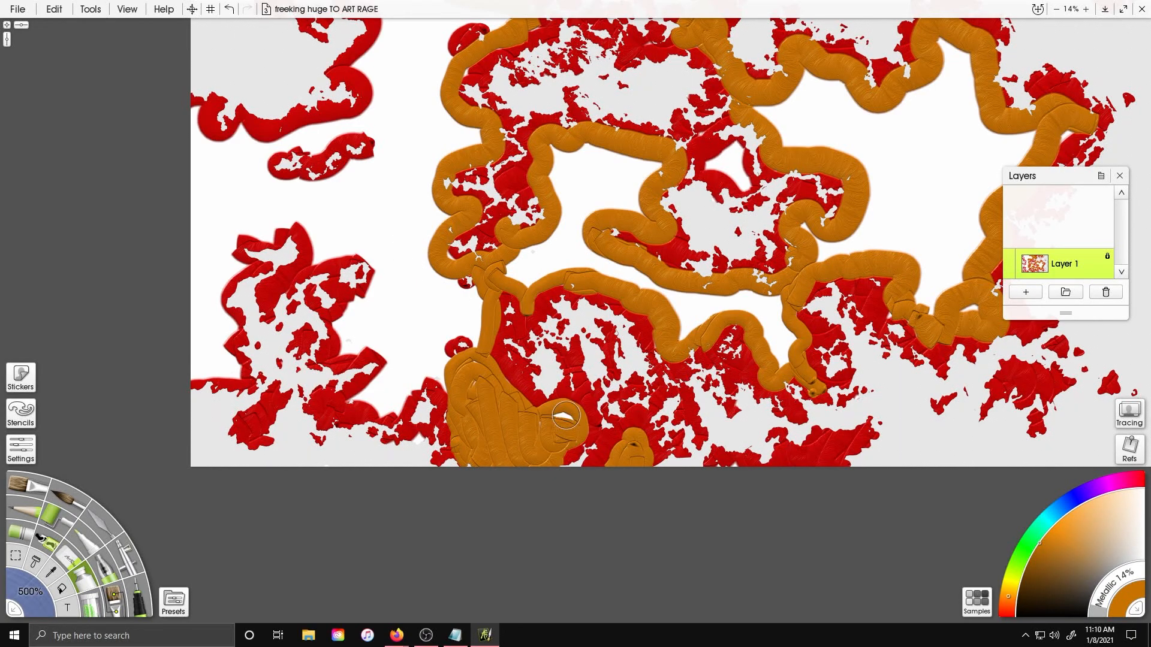
drag(344, 284, 440, 318)
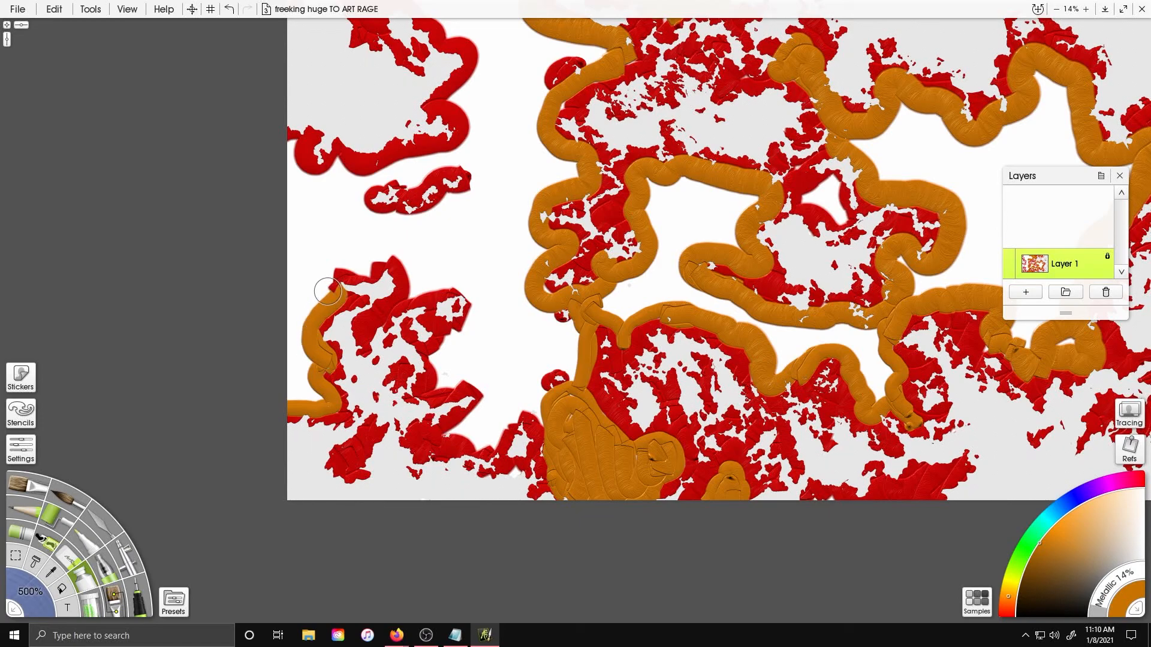
mouse_move(371, 265)
mouse_down()
mouse_move(478, 314)
mouse_move(435, 378)
mouse_move(474, 422)
mouse_up()
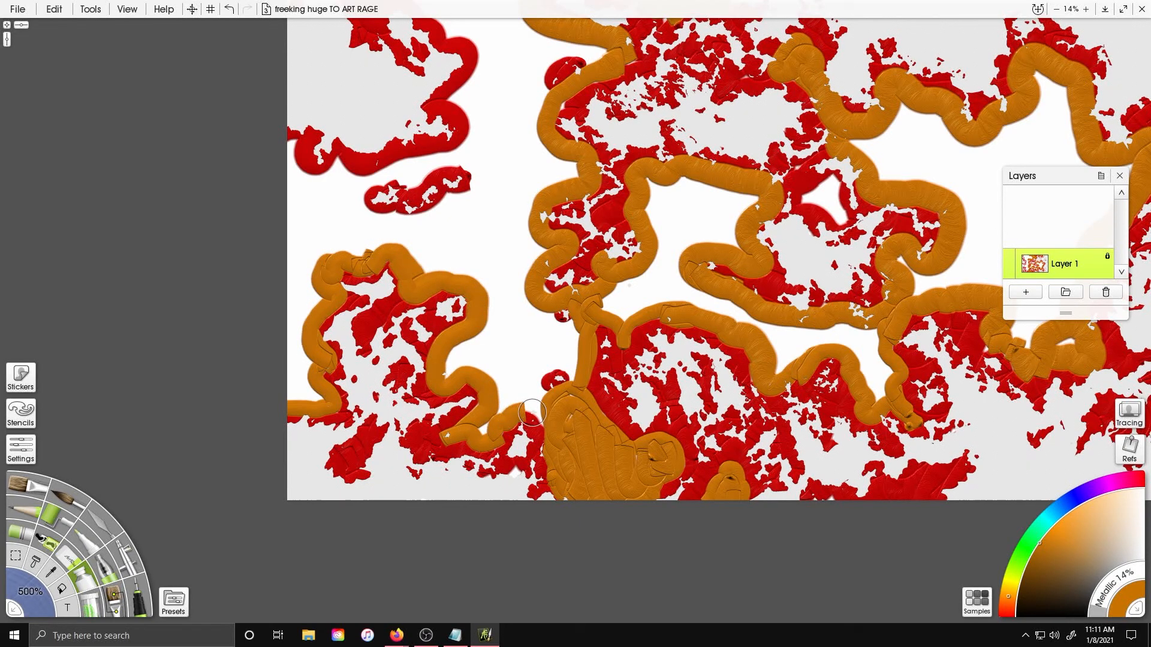
drag(439, 233, 514, 402)
mouse_move(360, 315)
mouse_down()
mouse_move(519, 336)
mouse_move(536, 189)
mouse_move(480, 105)
mouse_up()
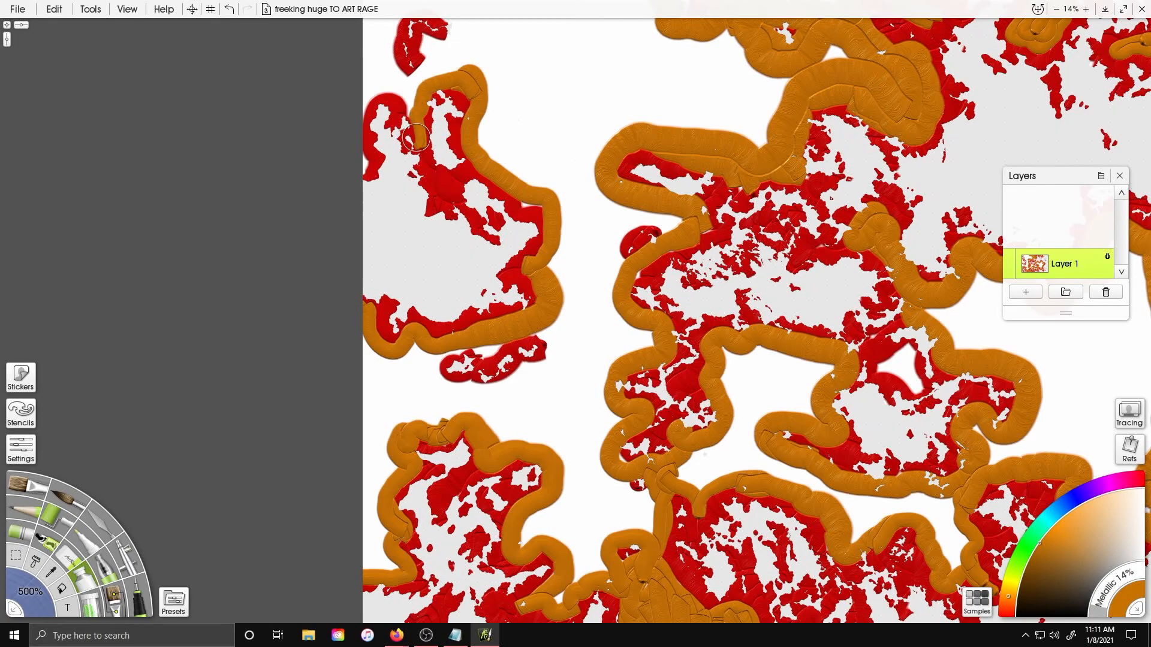
Paint orange bands inside the western, northern and north-central landmass coastlines
drag(408, 314, 380, 243)
drag(459, 276, 430, 281)
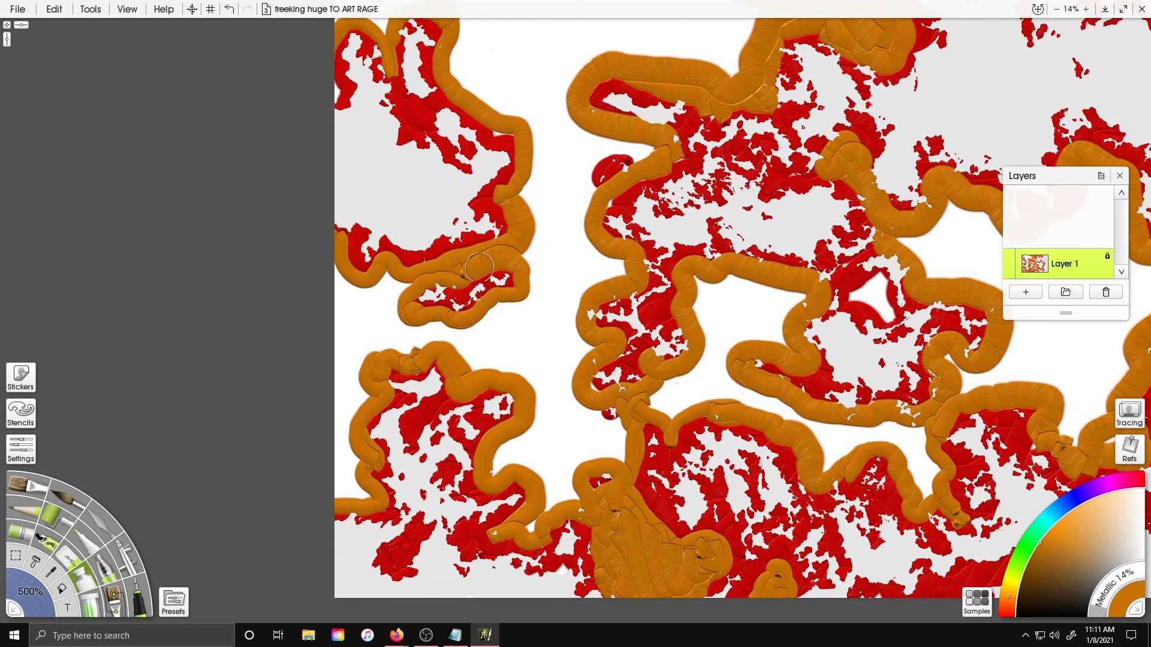
drag(475, 269, 394, 409)
drag(298, 81, 336, 111)
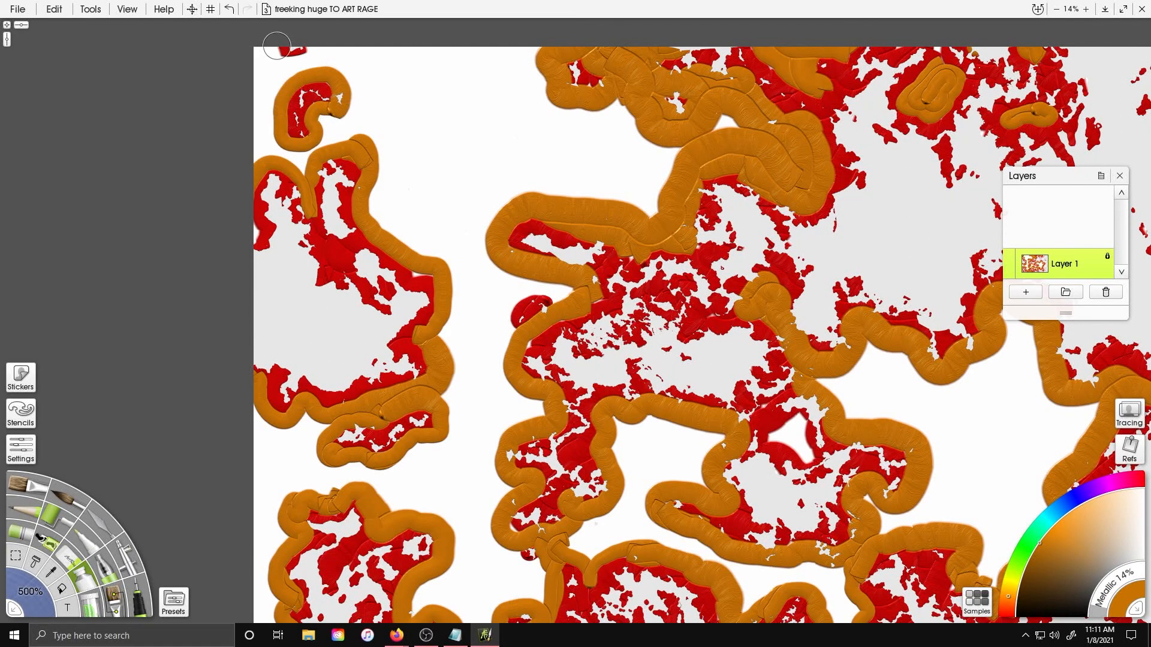
mouse_move(341, 449)
mouse_down()
mouse_move(317, 442)
mouse_move(112, 275)
mouse_move(300, 298)
mouse_move(310, 331)
mouse_up()
mouse_move(408, 110)
mouse_down()
mouse_move(419, 269)
mouse_move(465, 290)
mouse_move(495, 261)
mouse_up()
mouse_move(531, 300)
mouse_down()
mouse_move(507, 297)
mouse_move(552, 299)
mouse_up()
mouse_move(748, 262)
mouse_down()
mouse_move(753, 288)
mouse_move(697, 409)
mouse_up()
drag(644, 269, 659, 279)
drag(719, 438, 464, 148)
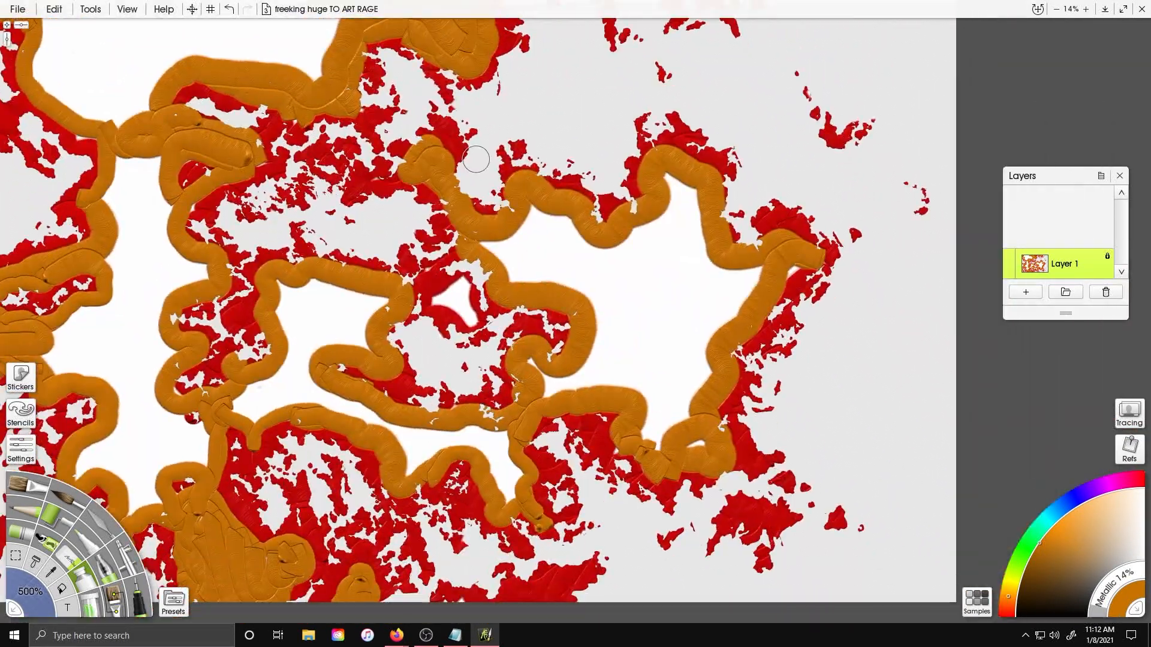
mouse_move(565, 384)
mouse_down()
mouse_move(542, 391)
mouse_move(635, 401)
mouse_up()
mouse_move(492, 238)
mouse_down()
mouse_move(514, 252)
mouse_move(527, 284)
mouse_up()
drag(385, 299, 442, 241)
mouse_move(418, 354)
mouse_down()
mouse_move(469, 408)
mouse_move(566, 390)
mouse_up()
Pick a deeper orange and paint inner bands within the western orange rings
drag(1014, 576, 1008, 604)
drag(261, 331, 543, 249)
drag(459, 373, 463, 376)
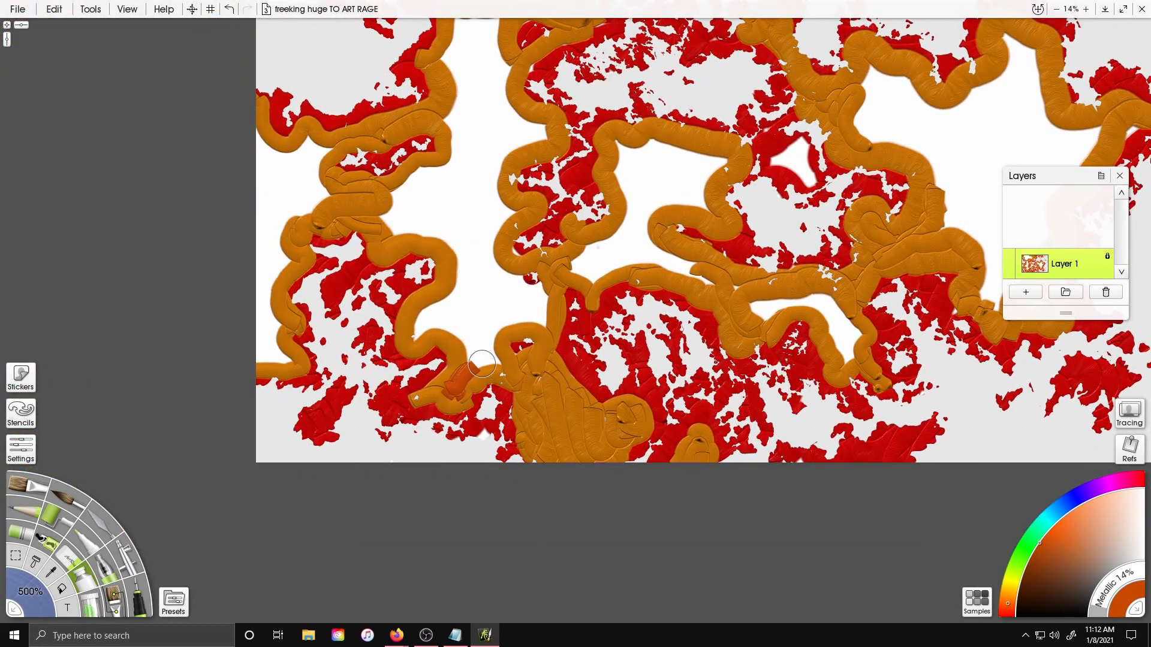
mouse_move(527, 323)
mouse_down()
mouse_move(496, 226)
mouse_move(490, 154)
mouse_move(528, 117)
mouse_move(502, 48)
mouse_up()
mouse_move(435, 166)
mouse_down()
mouse_move(458, 261)
mouse_move(432, 337)
mouse_move(469, 361)
mouse_up()
drag(271, 284, 418, 394)
mouse_move(405, 478)
mouse_down()
mouse_move(433, 475)
mouse_move(428, 357)
mouse_move(464, 267)
mouse_move(403, 245)
mouse_up()
drag(412, 156, 332, 368)
Paint deeper orange inner bands within the central landmass rings
mouse_move(334, 189)
mouse_down()
mouse_move(324, 117)
mouse_move(395, 82)
mouse_up()
mouse_move(354, 126)
mouse_down()
mouse_move(383, 191)
mouse_move(486, 308)
mouse_up()
mouse_move(542, 283)
mouse_down()
mouse_move(726, 182)
mouse_move(597, 99)
mouse_up()
mouse_move(529, 329)
mouse_down()
mouse_move(525, 262)
mouse_move(478, 401)
mouse_up()
drag(515, 403, 424, 267)
mouse_move(577, 242)
mouse_down()
mouse_move(559, 244)
mouse_move(555, 340)
mouse_move(523, 369)
mouse_move(659, 384)
mouse_up()
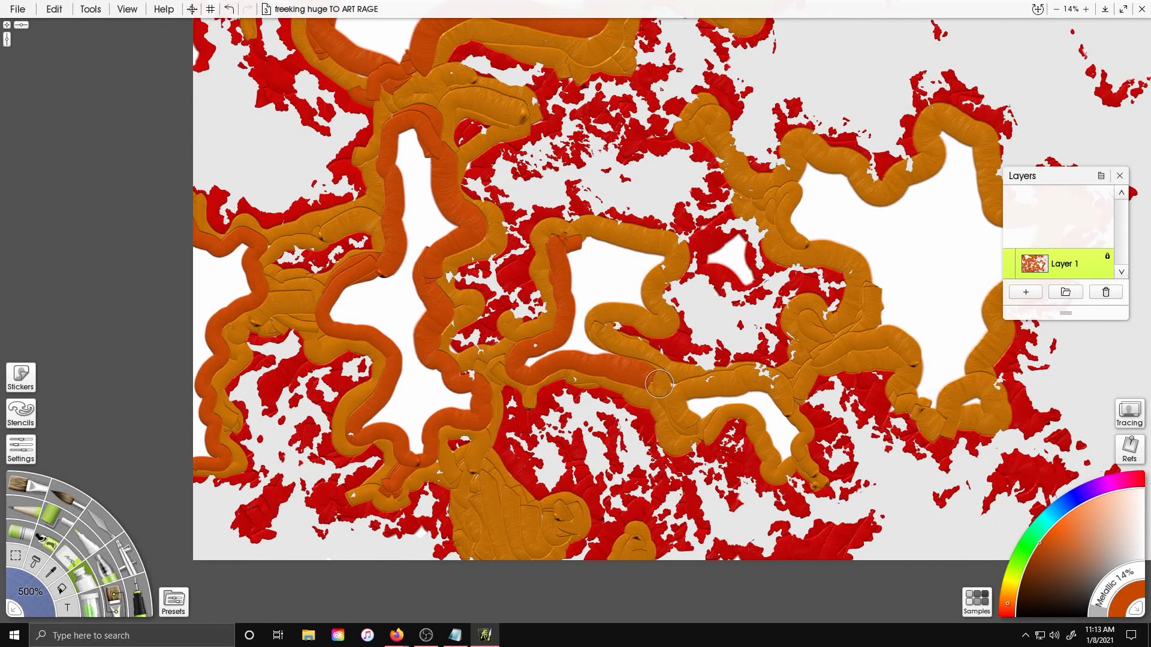
Paint deeper orange inner bands across the eastern and central landmasses
mouse_move(581, 329)
mouse_down()
mouse_move(655, 281)
mouse_move(578, 248)
mouse_up()
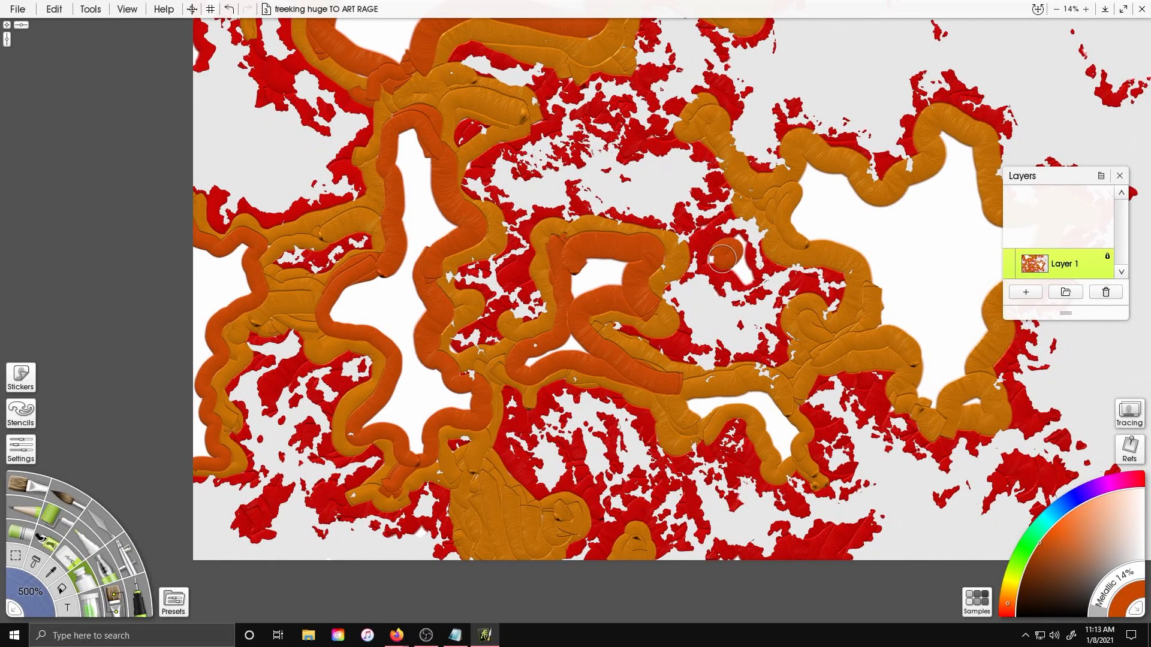
drag(744, 275, 506, 292)
mouse_move(586, 181)
mouse_down()
mouse_move(687, 402)
mouse_move(737, 376)
mouse_up()
mouse_move(731, 418)
mouse_down()
mouse_move(765, 288)
mouse_move(818, 234)
mouse_move(706, 186)
mouse_move(575, 206)
mouse_move(590, 244)
mouse_up()
drag(622, 232, 769, 82)
mouse_move(602, 271)
mouse_down()
mouse_move(653, 269)
mouse_move(698, 315)
mouse_up()
mouse_move(699, 315)
mouse_down()
mouse_move(667, 263)
mouse_move(605, 264)
mouse_up()
mouse_move(438, 43)
mouse_down()
mouse_move(454, 133)
mouse_move(392, 389)
mouse_move(542, 289)
mouse_move(547, 191)
mouse_up()
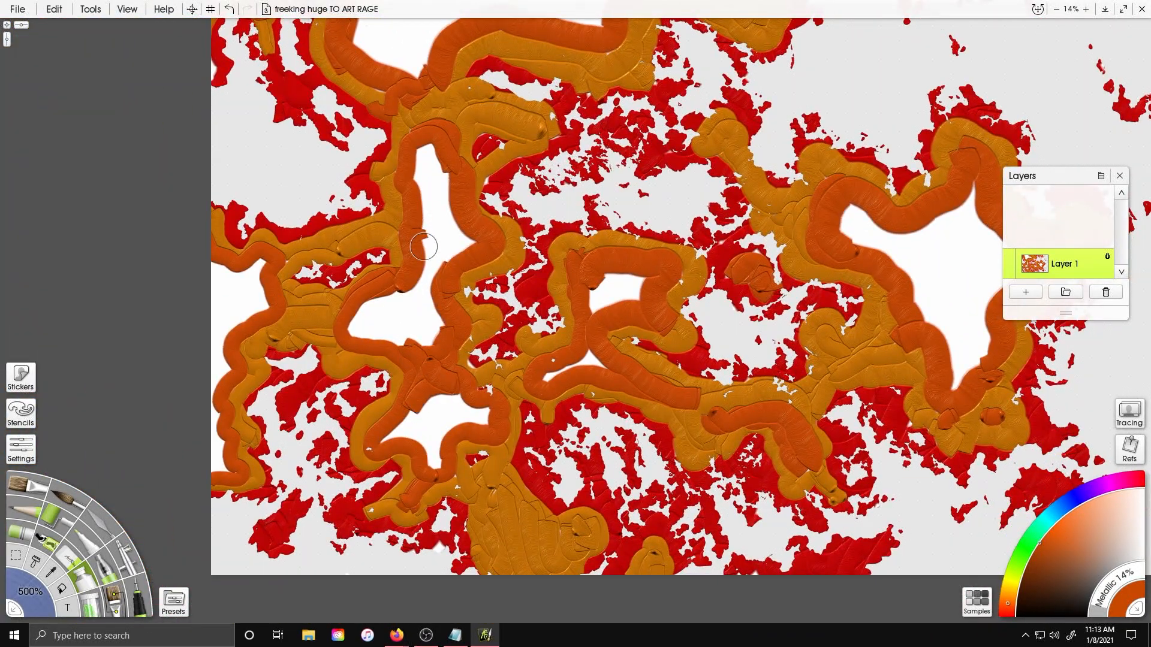
drag(244, 275, 222, 470)
mouse_move(949, 197)
mouse_down()
mouse_move(623, 252)
mouse_move(639, 211)
mouse_move(974, 408)
mouse_move(957, 387)
mouse_move(897, 171)
mouse_up()
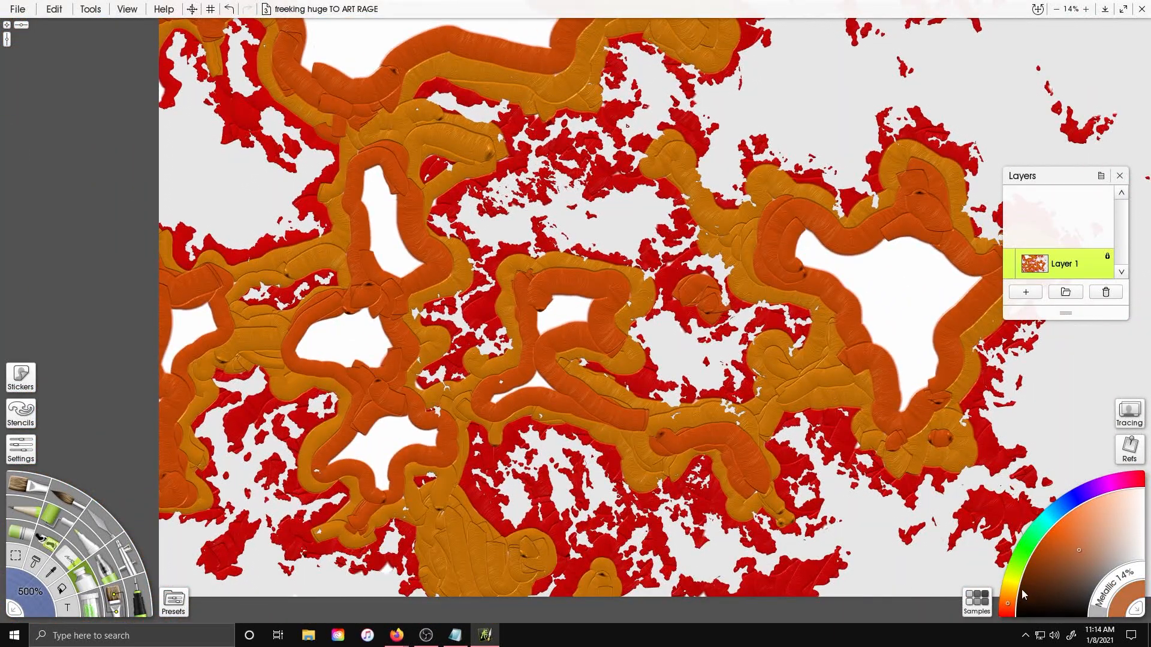
Pick a tan brown and fill the innermost centers of the landmasses, adding pale grey peaks in the north
mouse_move(371, 216)
mouse_down()
mouse_move(402, 270)
mouse_move(378, 163)
mouse_up()
mouse_move(339, 330)
mouse_down()
mouse_move(324, 336)
mouse_move(346, 341)
mouse_up()
mouse_move(365, 355)
mouse_down()
mouse_move(389, 422)
mouse_move(345, 454)
mouse_move(386, 487)
mouse_move(427, 436)
mouse_move(373, 468)
mouse_move(336, 459)
mouse_move(423, 436)
mouse_up()
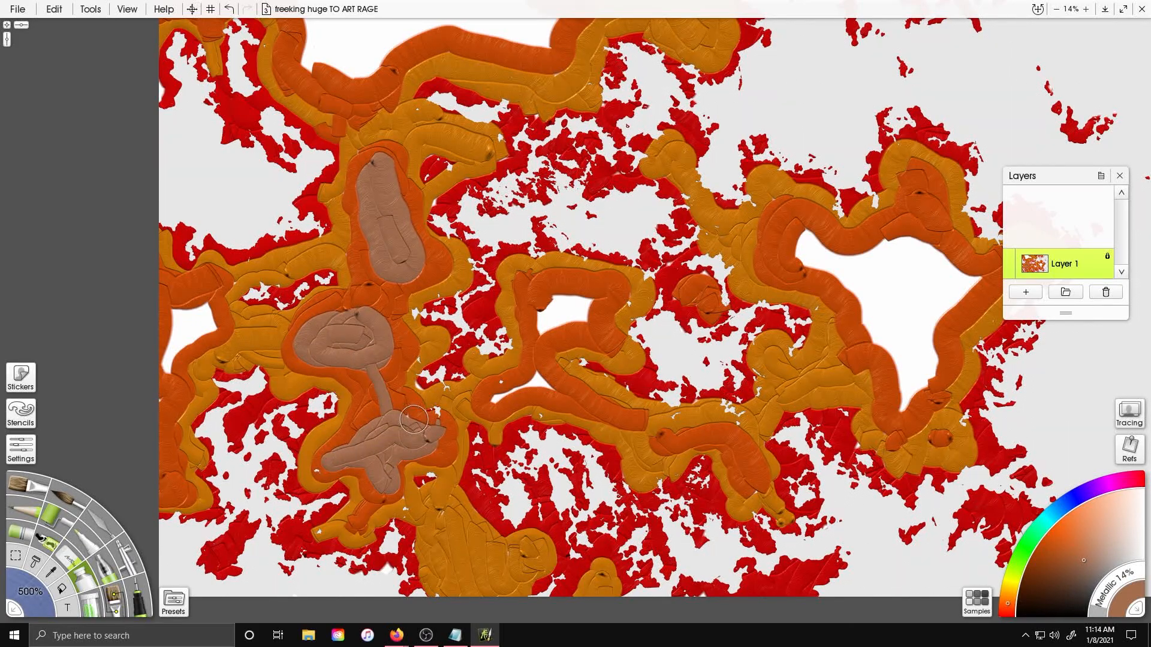
drag(173, 351, 199, 327)
drag(543, 310, 566, 313)
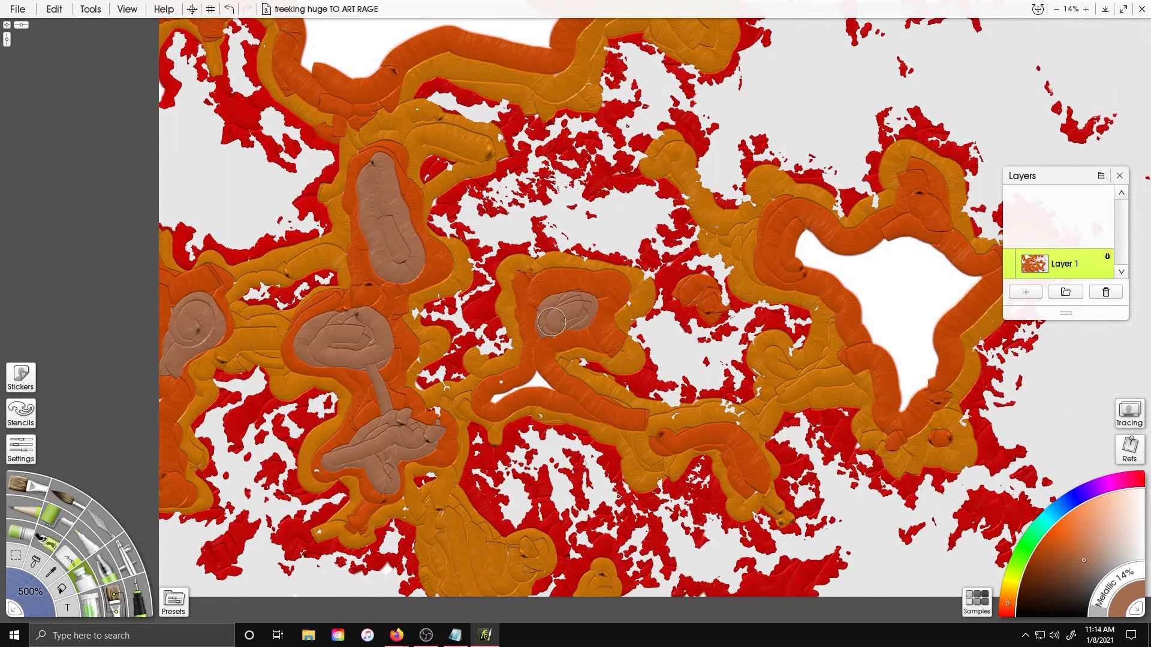
drag(528, 386, 547, 385)
mouse_move(721, 349)
mouse_down()
mouse_move(530, 392)
mouse_move(518, 340)
mouse_up()
mouse_move(613, 225)
mouse_down()
mouse_move(705, 374)
mouse_move(729, 331)
mouse_move(659, 311)
mouse_move(754, 291)
mouse_move(711, 236)
mouse_move(617, 232)
mouse_move(706, 256)
mouse_move(720, 338)
mouse_move(707, 390)
mouse_move(730, 268)
mouse_move(701, 285)
mouse_move(698, 312)
mouse_up()
mouse_move(240, 150)
mouse_down()
mouse_move(309, 311)
mouse_move(364, 300)
mouse_move(383, 281)
mouse_move(519, 282)
mouse_move(391, 151)
mouse_move(245, 114)
mouse_move(314, 277)
mouse_move(345, 284)
mouse_move(447, 249)
mouse_move(489, 257)
mouse_move(391, 131)
mouse_up()
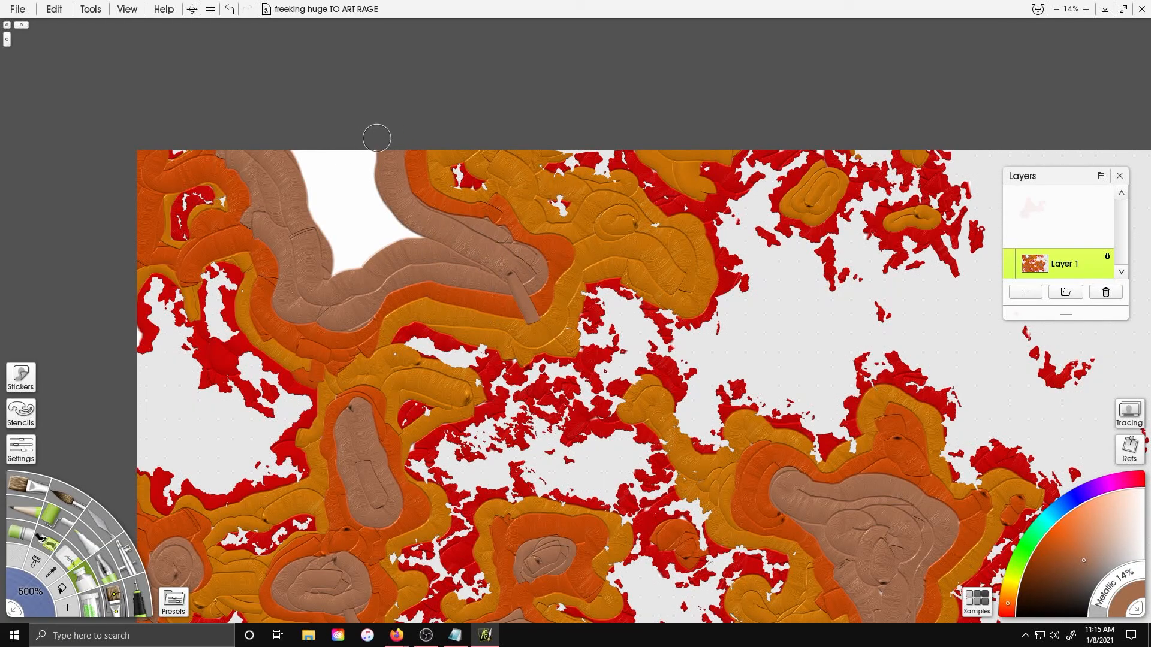
mouse_move(325, 158)
mouse_down()
mouse_move(421, 237)
mouse_move(283, 148)
mouse_move(359, 193)
mouse_move(323, 274)
mouse_move(331, 126)
mouse_up()
drag(349, 221, 343, 255)
mouse_move(681, 287)
mouse_down()
mouse_move(534, 84)
mouse_move(616, 155)
mouse_move(607, 148)
mouse_up()
Duplicate the painted layer and set the copy's blend mode to Multiply
scroll(607, 147, down, 2)
right_click(1084, 266)
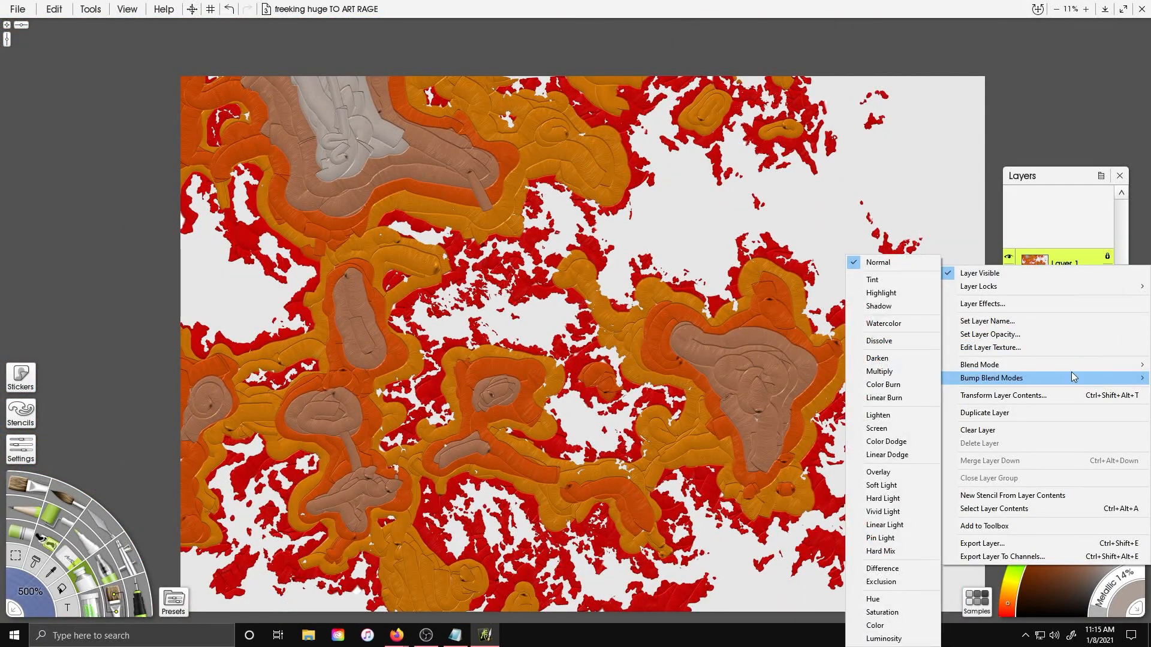
click(1071, 412)
click(1107, 226)
click(1107, 257)
right_click(1081, 234)
mouse_move(1026, 343)
click(887, 371)
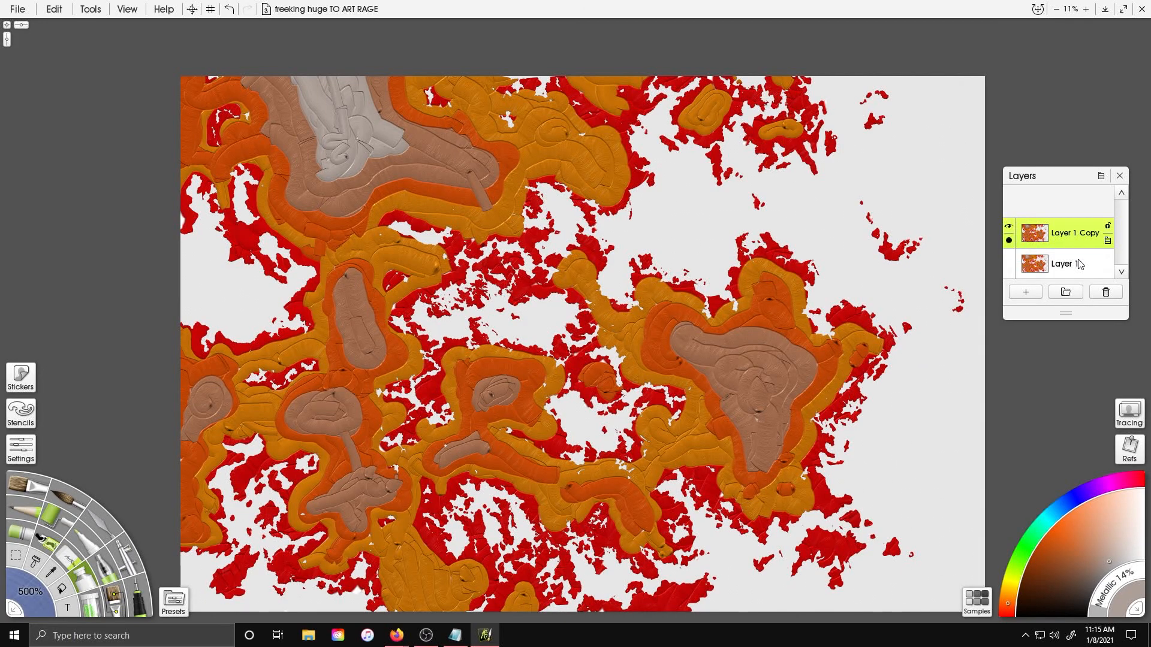
Set the original layer's bump blend mode to Add and merge the copy down into it
right_click(1079, 265)
mouse_move(1019, 376)
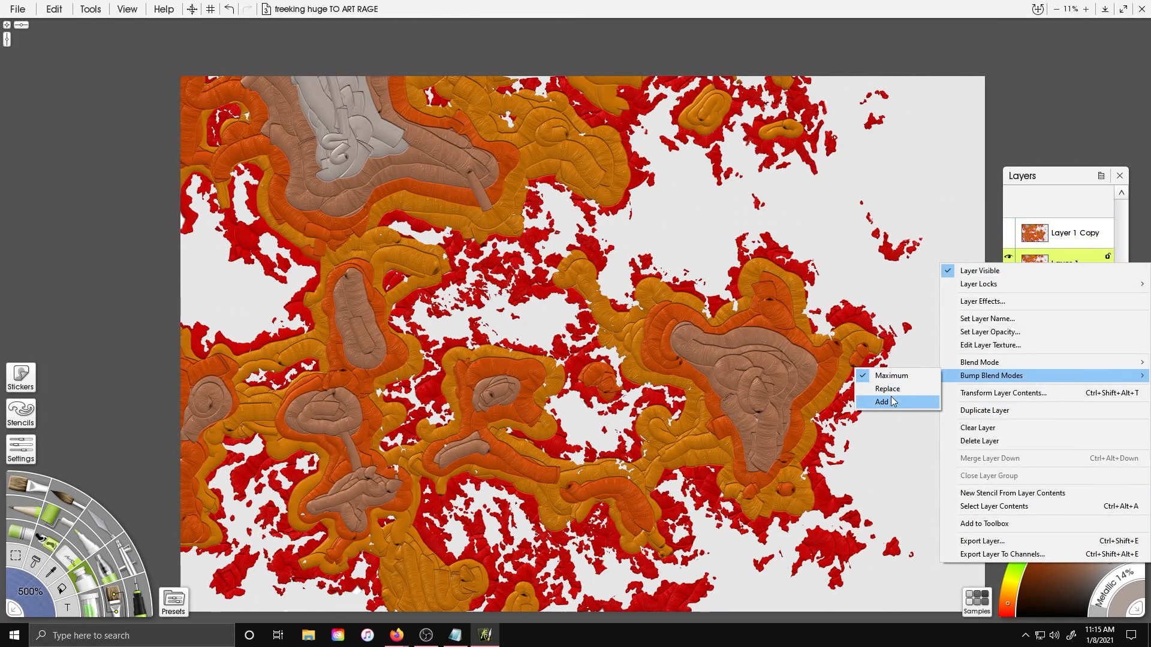
click(892, 399)
right_click(1090, 235)
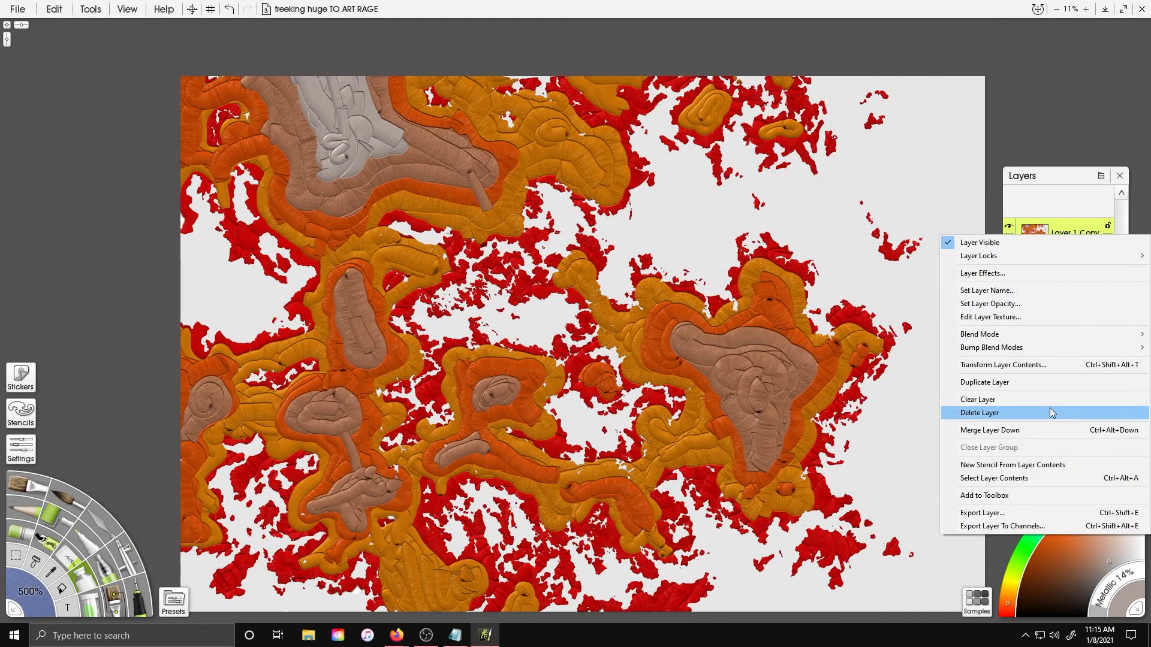
click(1049, 430)
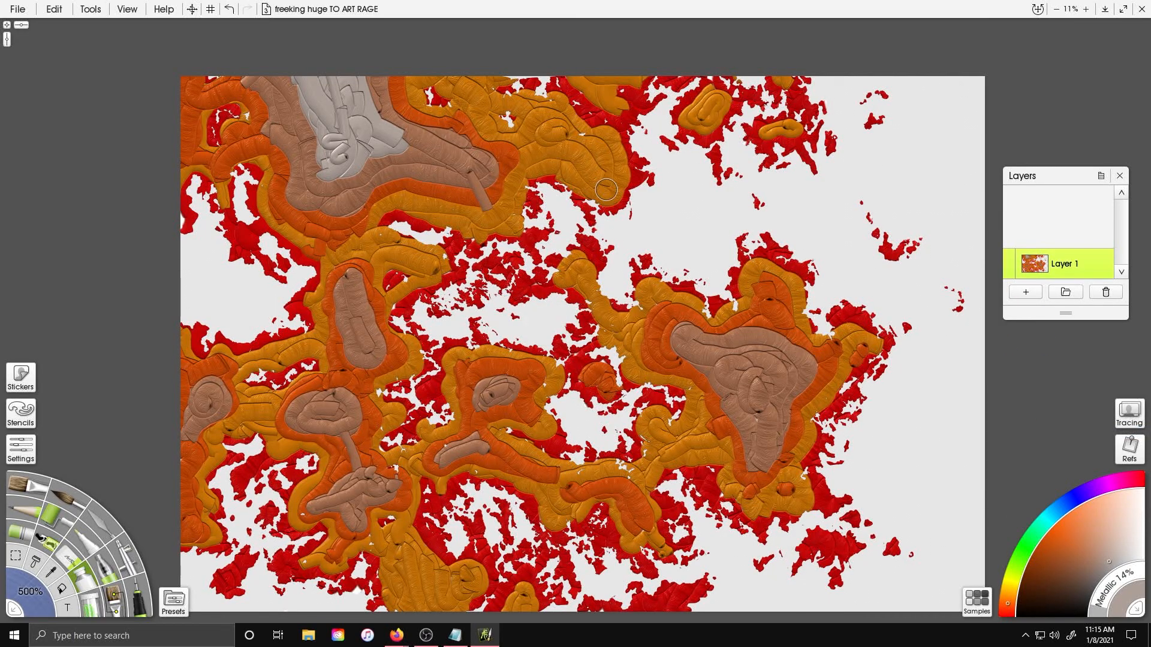
Load the Harsh Chaos knife preset and set the tool size to 500%
click(174, 602)
scroll(644, 329, down, 5)
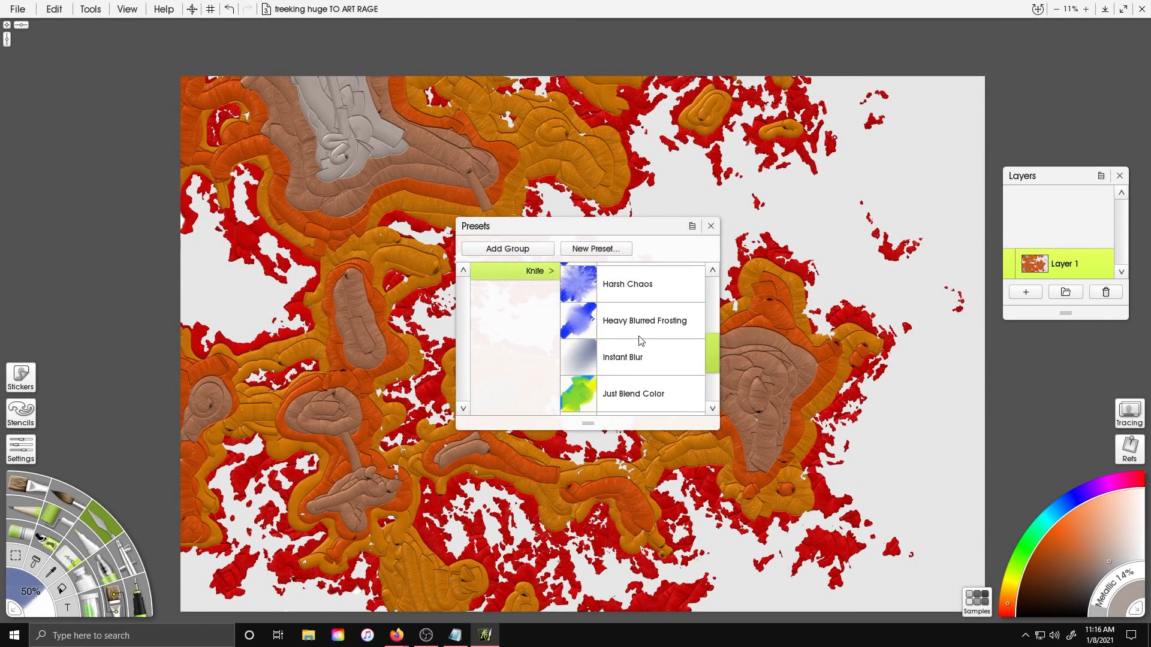
click(574, 295)
click(35, 593)
text(500)
key(Return)
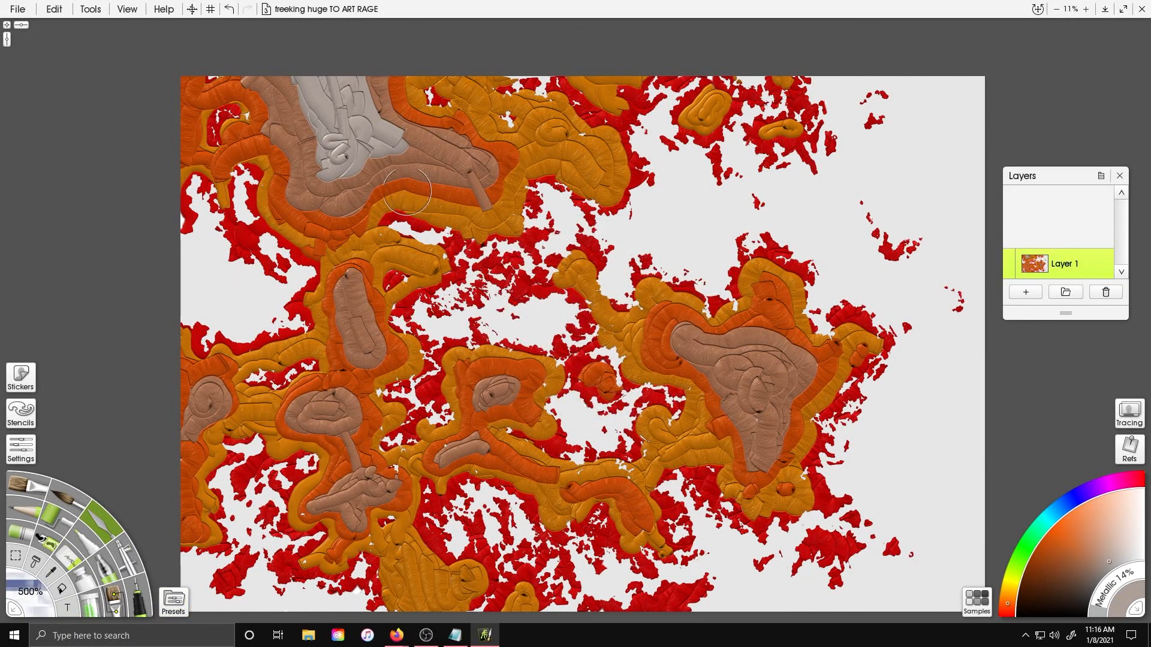
Smear and blend the color bands across the northwestern landmass with the knife
key(ctrl+z)
click(1108, 256)
click(1094, 274)
mouse_move(243, 118)
mouse_down()
mouse_move(196, 80)
mouse_move(198, 163)
mouse_move(235, 220)
mouse_move(263, 208)
mouse_move(229, 172)
mouse_move(243, 145)
mouse_move(274, 193)
mouse_move(237, 199)
mouse_move(243, 246)
mouse_move(324, 262)
mouse_move(296, 190)
mouse_move(303, 164)
mouse_move(288, 192)
mouse_up()
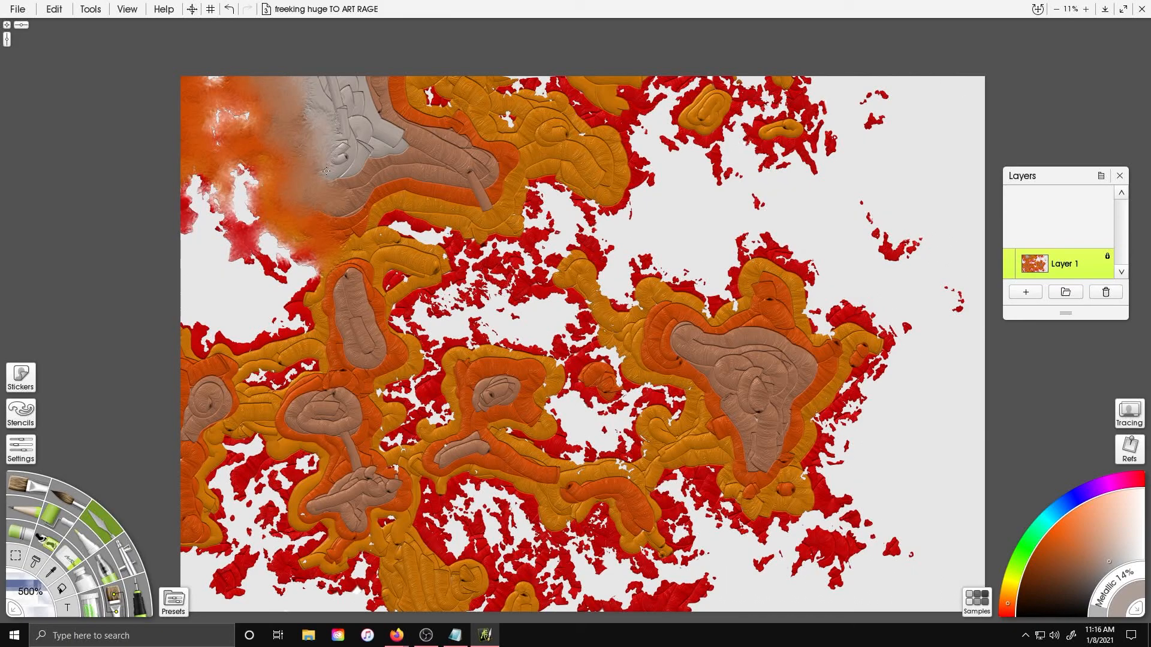
mouse_move(422, 270)
mouse_down()
mouse_move(395, 225)
mouse_move(407, 305)
mouse_move(363, 205)
mouse_up()
drag(340, 116, 395, 164)
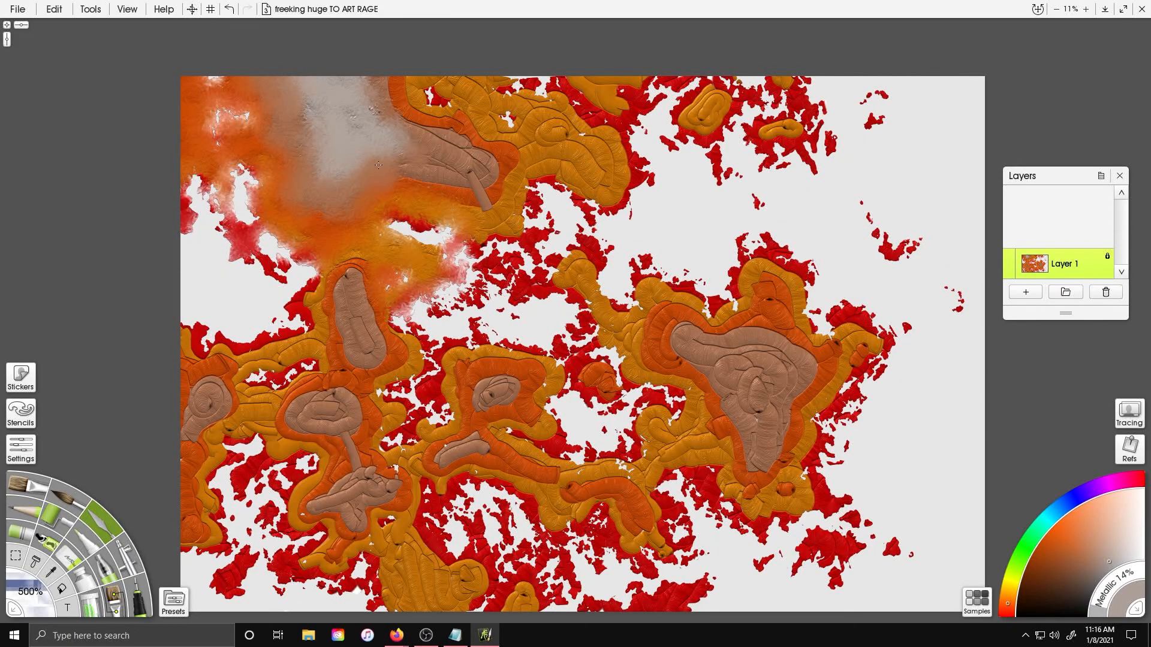
mouse_move(492, 225)
mouse_down()
mouse_move(540, 192)
mouse_move(495, 153)
mouse_up()
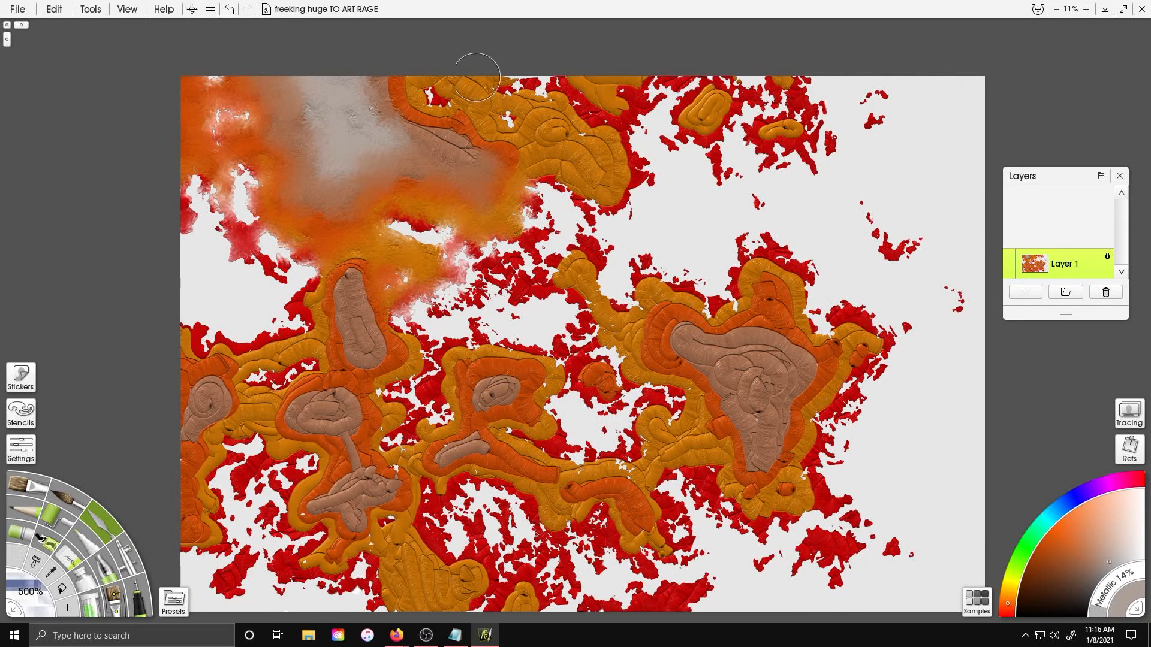
mouse_move(518, 110)
mouse_down()
mouse_move(554, 111)
mouse_move(543, 234)
mouse_move(548, 214)
mouse_up()
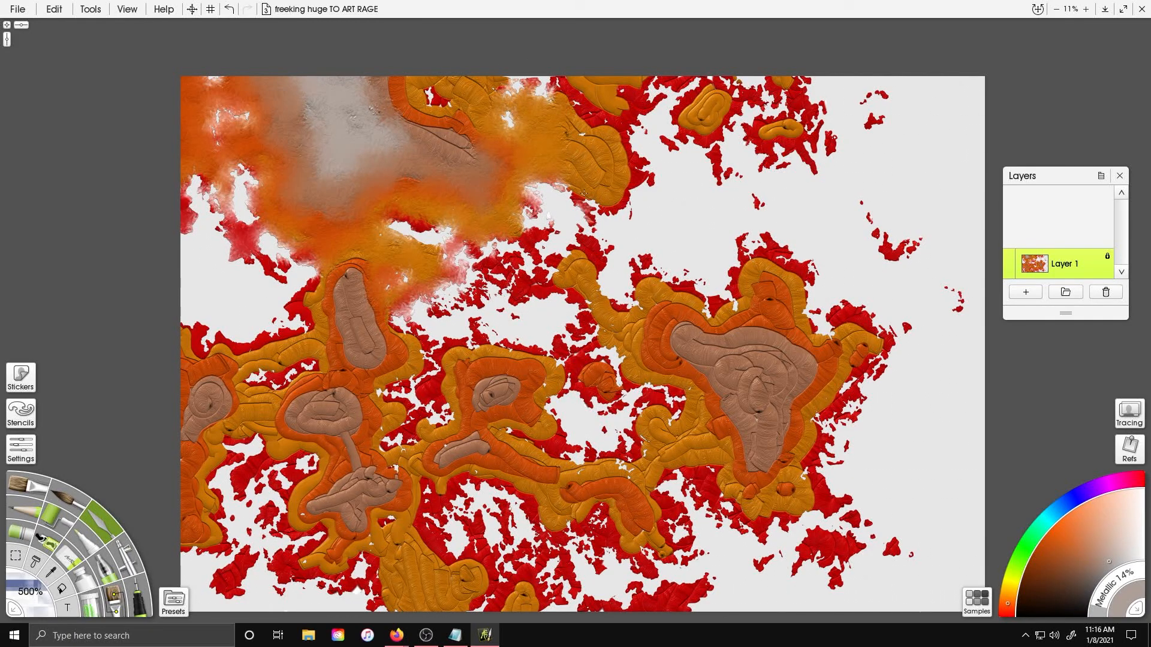
Smear the color bands across the northern and central land with the knife
mouse_move(580, 131)
mouse_down()
mouse_move(443, 76)
mouse_move(461, 142)
mouse_move(505, 91)
mouse_move(632, 191)
mouse_up()
mouse_move(575, 114)
mouse_down()
mouse_move(635, 120)
mouse_move(701, 102)
mouse_move(756, 126)
mouse_move(784, 105)
mouse_move(534, 266)
mouse_move(474, 276)
mouse_move(516, 239)
mouse_move(280, 293)
mouse_up()
mouse_move(208, 342)
mouse_down()
mouse_move(297, 342)
mouse_move(322, 280)
mouse_move(381, 342)
mouse_move(335, 290)
mouse_move(369, 292)
mouse_move(398, 187)
mouse_move(363, 243)
mouse_move(415, 354)
mouse_move(365, 413)
mouse_up()
mouse_move(372, 462)
mouse_down()
mouse_move(414, 429)
mouse_move(455, 419)
mouse_move(438, 377)
mouse_move(505, 332)
mouse_move(624, 363)
mouse_move(675, 412)
mouse_move(572, 457)
mouse_move(511, 444)
mouse_move(526, 404)
mouse_move(677, 381)
mouse_up()
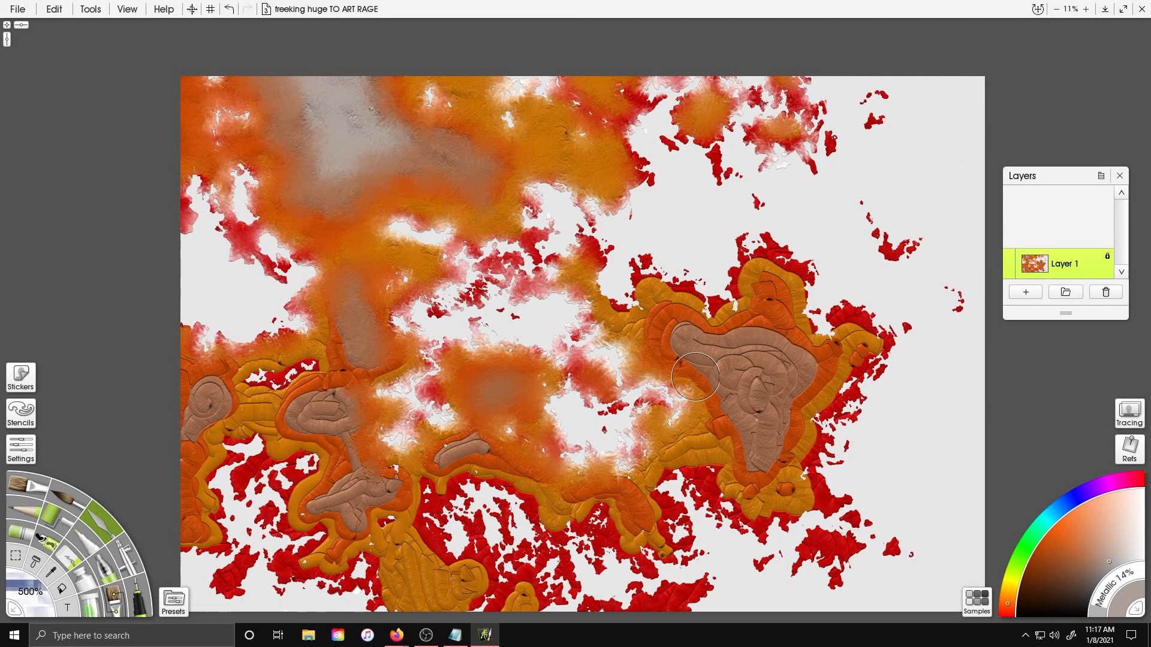
Blend the color bands over the eastern landmass with the knife
mouse_move(653, 318)
mouse_down()
mouse_move(591, 240)
mouse_move(474, 282)
mouse_up()
drag(713, 156, 675, 95)
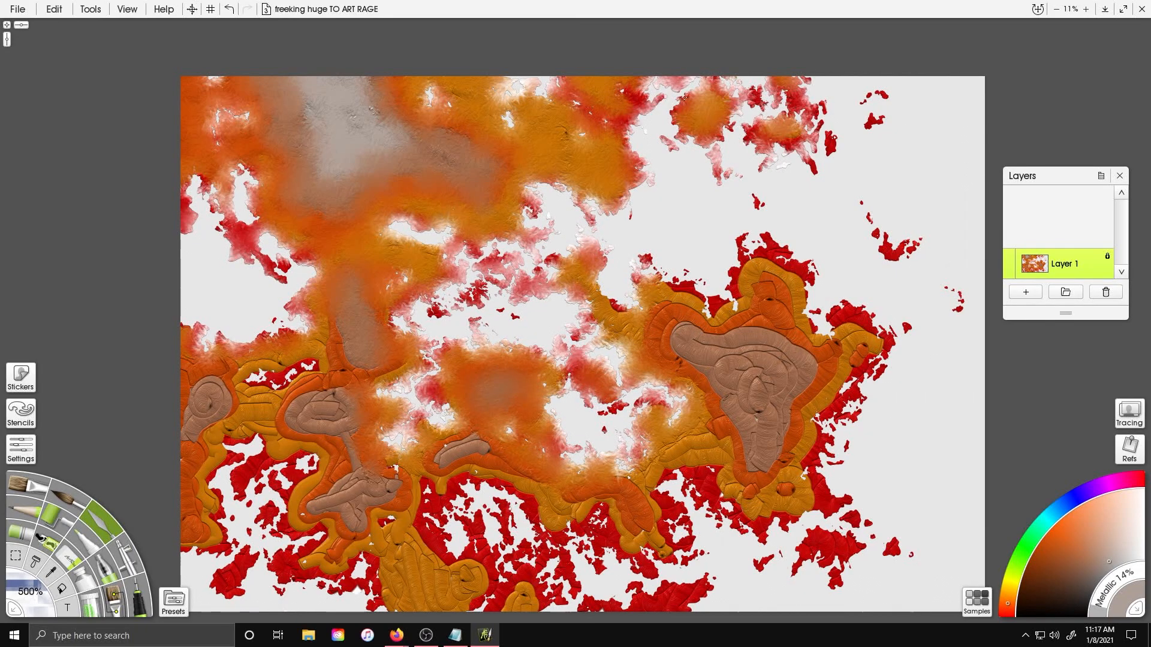
mouse_move(767, 245)
mouse_down()
mouse_move(803, 294)
mouse_move(870, 318)
mouse_move(858, 396)
mouse_move(816, 455)
mouse_move(810, 510)
mouse_move(767, 527)
mouse_move(734, 491)
mouse_move(677, 509)
mouse_move(713, 431)
mouse_move(654, 462)
mouse_move(678, 565)
mouse_move(617, 555)
mouse_move(562, 514)
mouse_up()
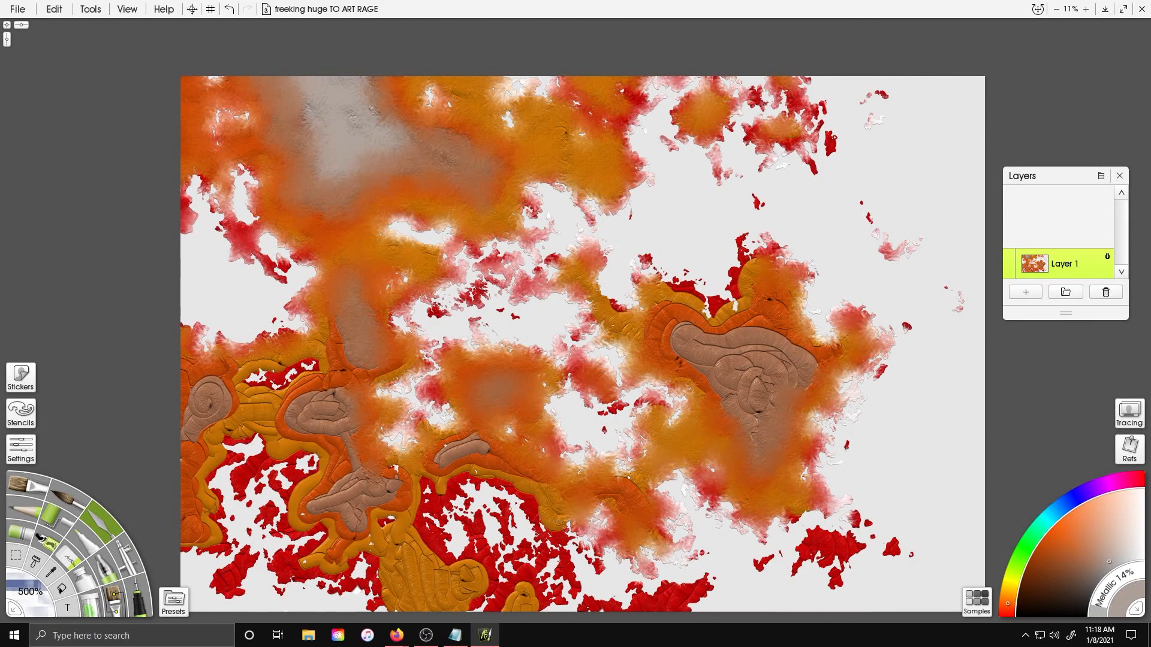
mouse_move(833, 530)
mouse_down()
mouse_move(852, 584)
mouse_move(911, 549)
mouse_up()
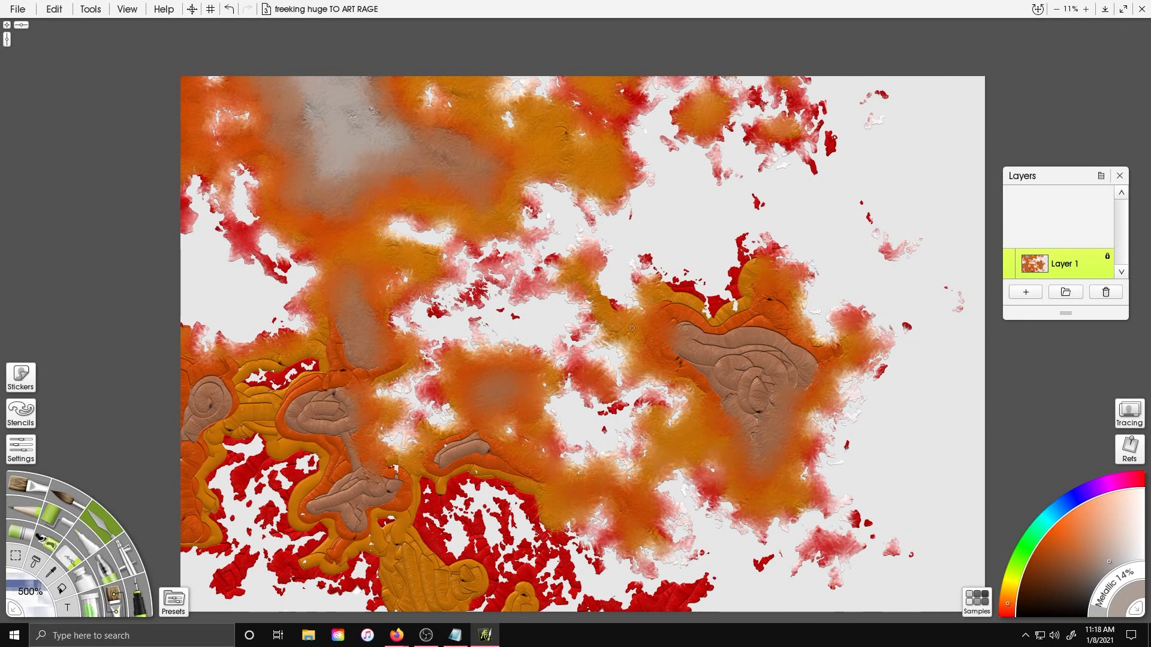
mouse_move(706, 335)
mouse_down()
mouse_move(738, 300)
mouse_move(787, 336)
mouse_up()
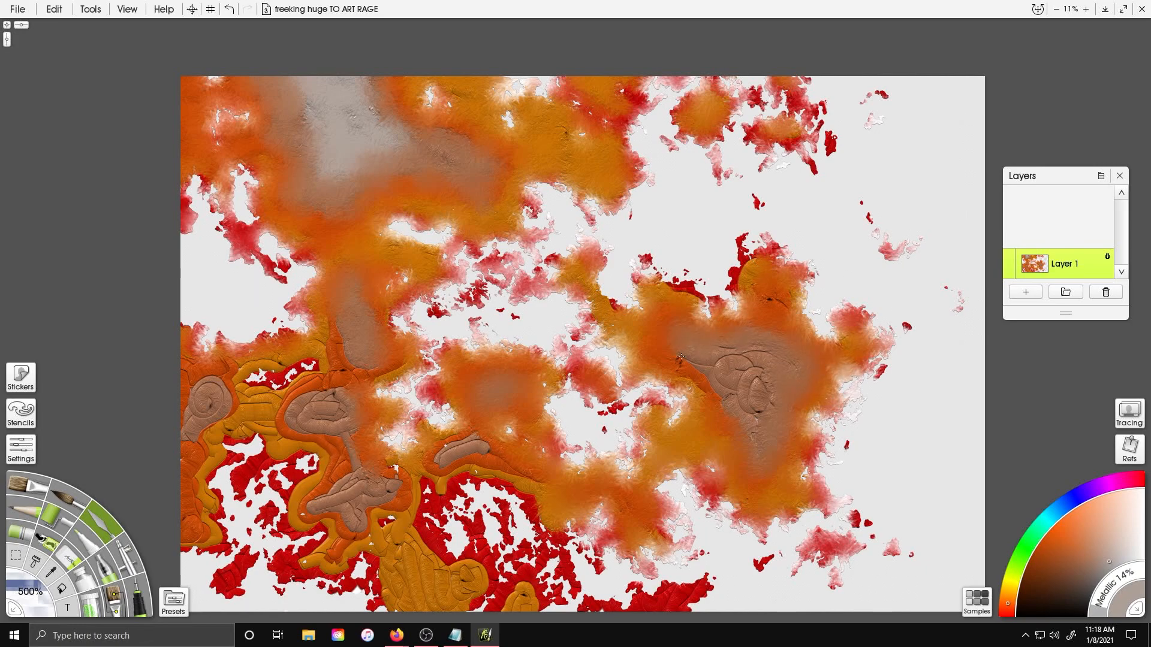
Smear the remaining color bands across the central and southern land with the knife
mouse_move(750, 248)
mouse_down()
mouse_move(704, 292)
mouse_move(808, 114)
mouse_move(755, 97)
mouse_up()
drag(755, 97, 861, 40)
key(Left)
mouse_move(391, 301)
mouse_down()
mouse_move(509, 226)
mouse_move(483, 315)
mouse_move(432, 367)
mouse_move(476, 338)
mouse_move(441, 441)
mouse_move(432, 527)
mouse_move(529, 513)
mouse_move(612, 543)
mouse_move(690, 522)
mouse_move(618, 471)
mouse_move(656, 447)
mouse_move(702, 510)
mouse_move(752, 530)
mouse_move(737, 464)
mouse_move(666, 432)
mouse_up()
mouse_move(812, 508)
mouse_down()
mouse_move(863, 540)
mouse_move(908, 537)
mouse_up()
mouse_move(515, 389)
mouse_down()
mouse_move(488, 409)
mouse_move(514, 447)
mouse_move(455, 476)
mouse_up()
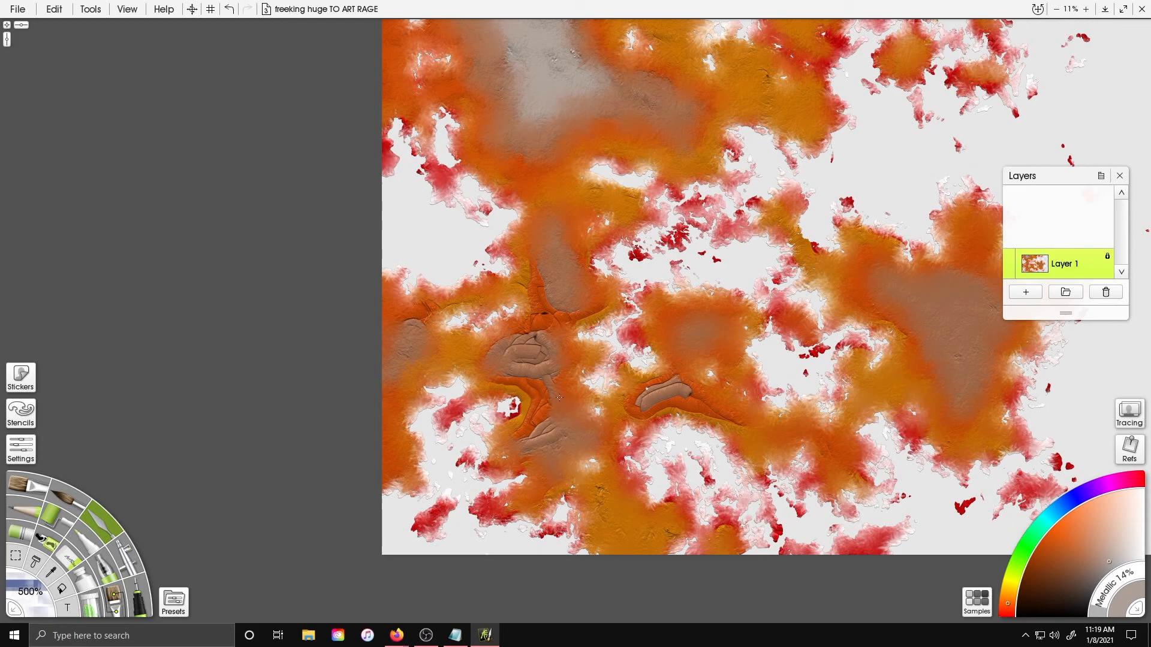
mouse_move(522, 414)
mouse_down()
mouse_move(519, 446)
mouse_move(570, 447)
mouse_up()
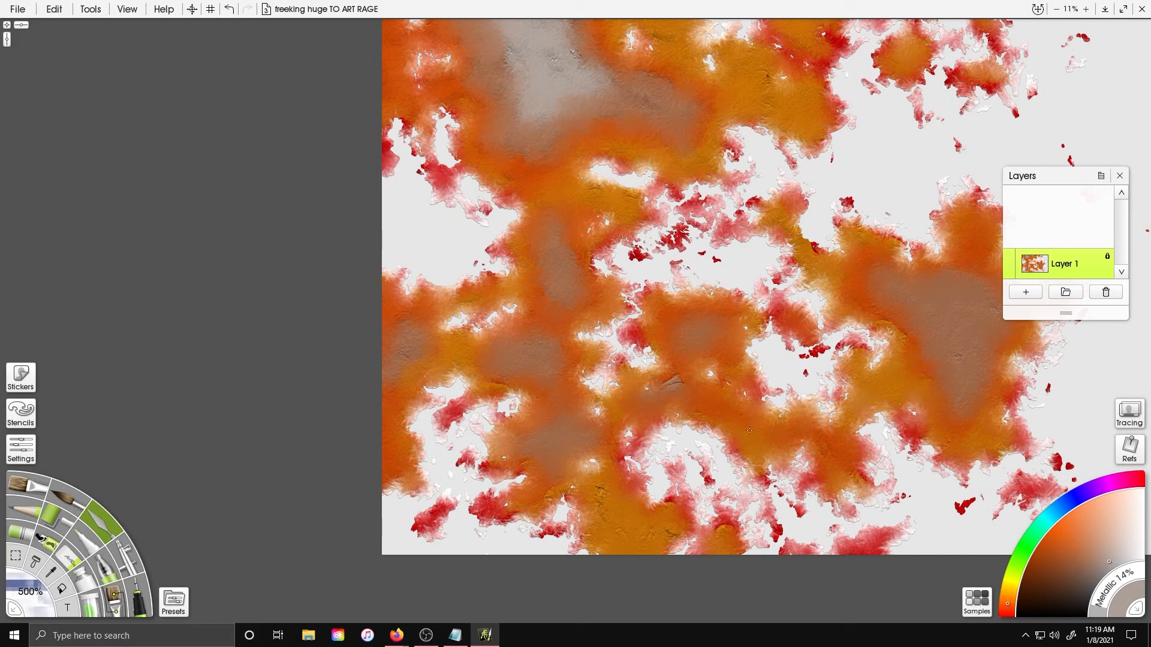
drag(699, 187, 670, 229)
drag(666, 363, 530, 243)
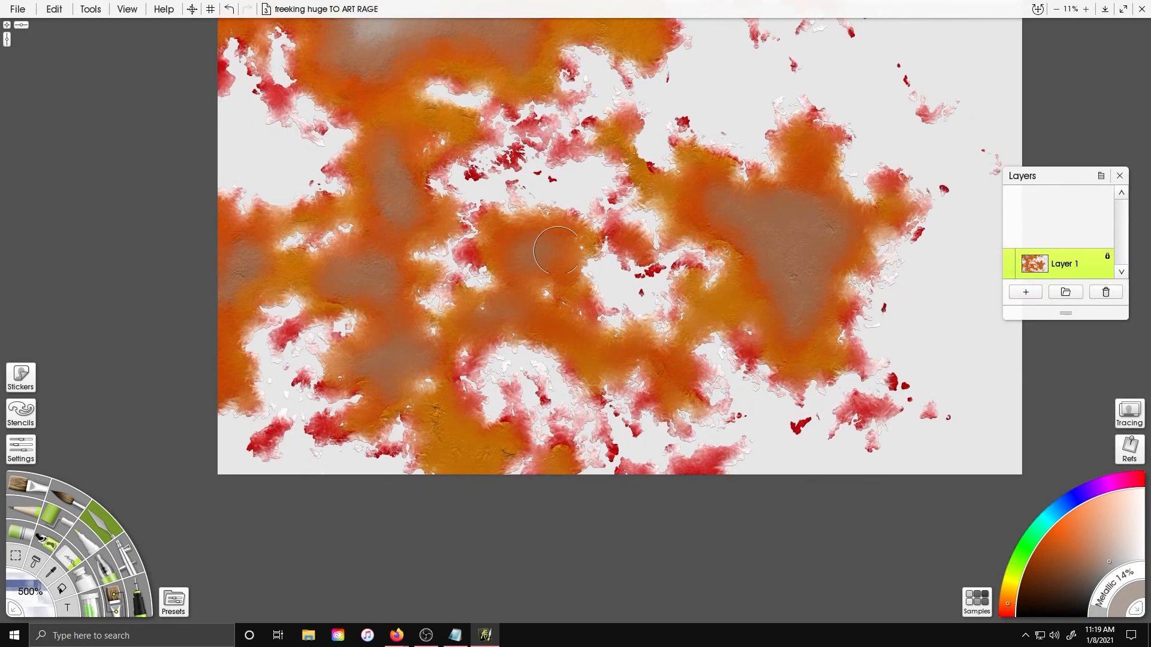
drag(716, 246, 691, 302)
Switch tools, set the tool size to 500%, and open the tool settings
key(a)
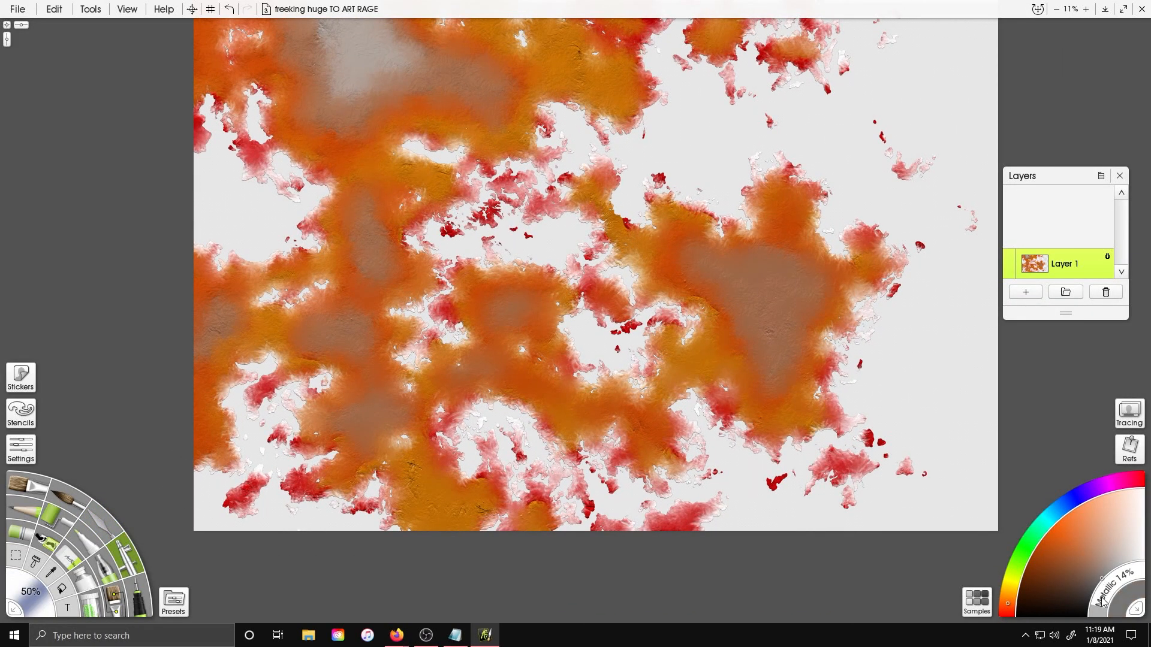
click(31, 592)
text(500)
key(Return)
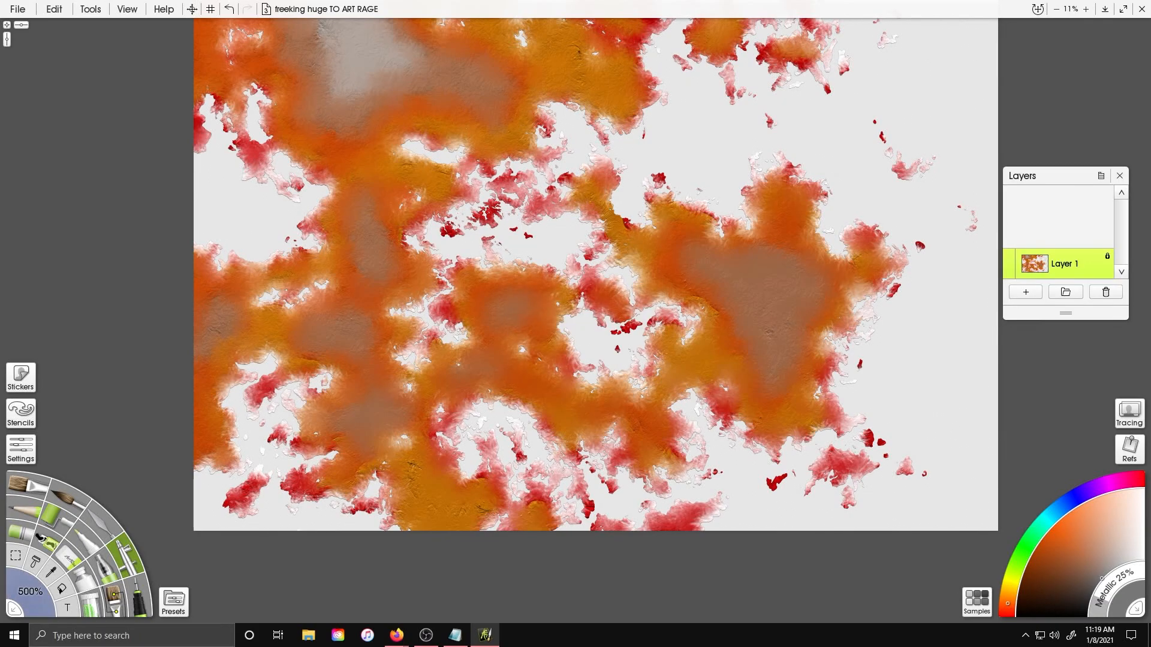
click(174, 602)
click(21, 449)
click(711, 227)
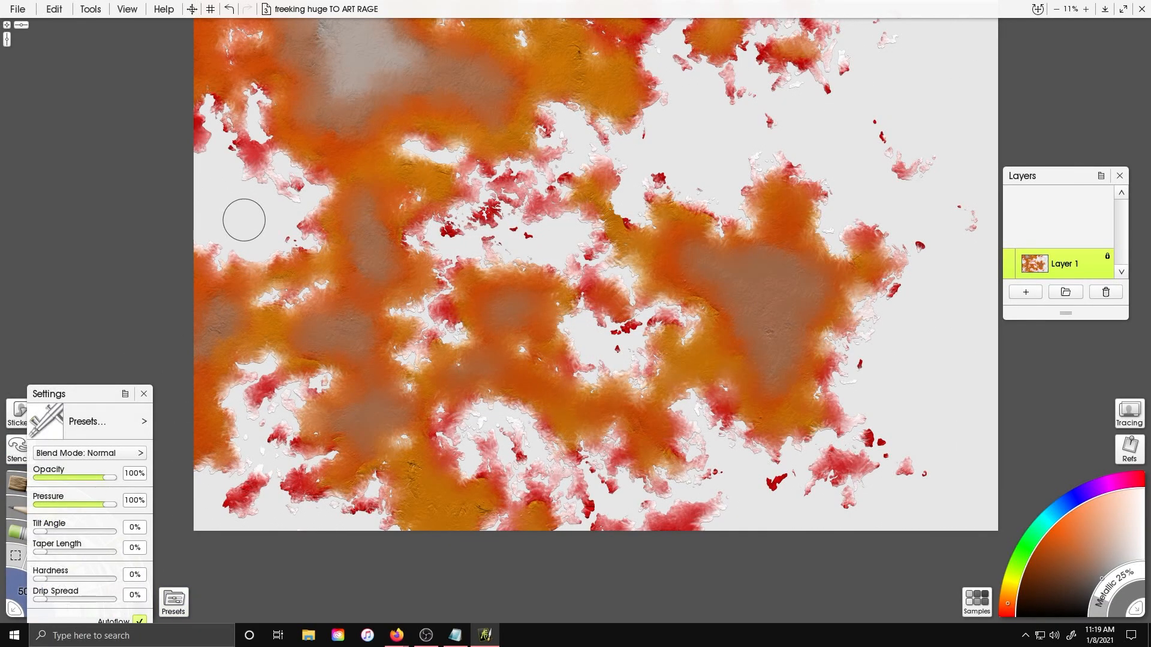
Erase the painted color bands from the land across the whole map
mouse_move(212, 296)
mouse_down()
mouse_move(233, 473)
mouse_move(251, 336)
mouse_move(273, 414)
mouse_move(287, 393)
mouse_move(300, 480)
mouse_move(498, 516)
mouse_move(483, 490)
mouse_move(390, 441)
mouse_move(326, 383)
mouse_move(392, 393)
mouse_up()
mouse_move(468, 374)
mouse_down()
mouse_move(327, 333)
mouse_move(289, 233)
mouse_up()
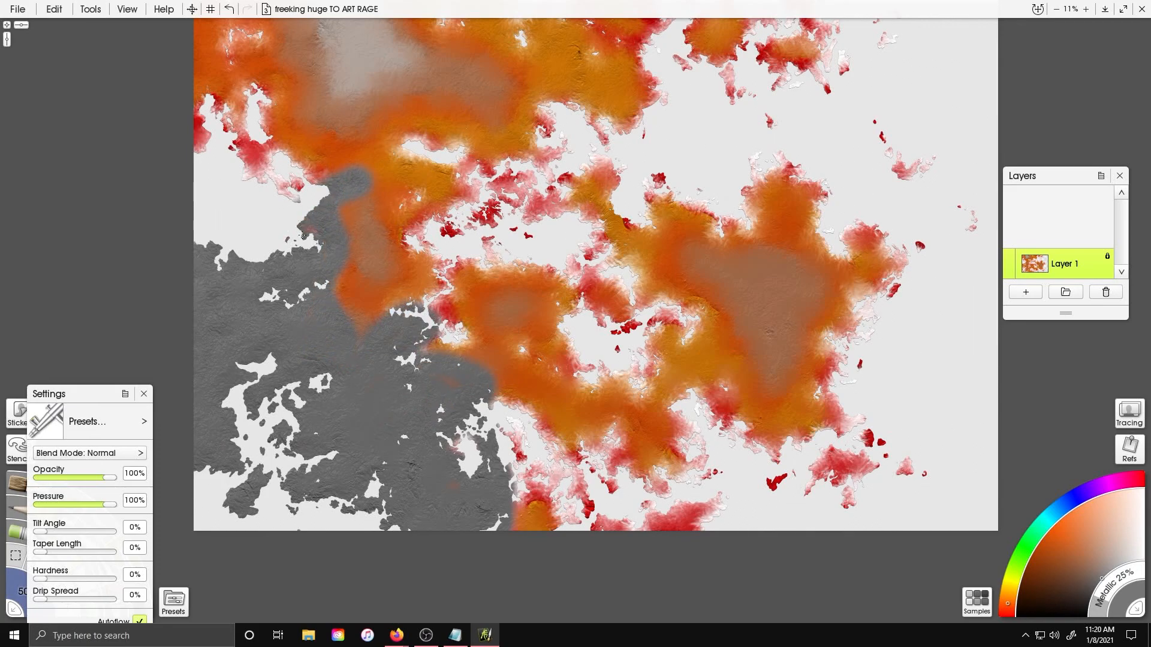
mouse_move(363, 328)
mouse_down()
mouse_move(479, 341)
mouse_move(575, 477)
mouse_move(569, 515)
mouse_move(710, 510)
mouse_move(604, 479)
mouse_up()
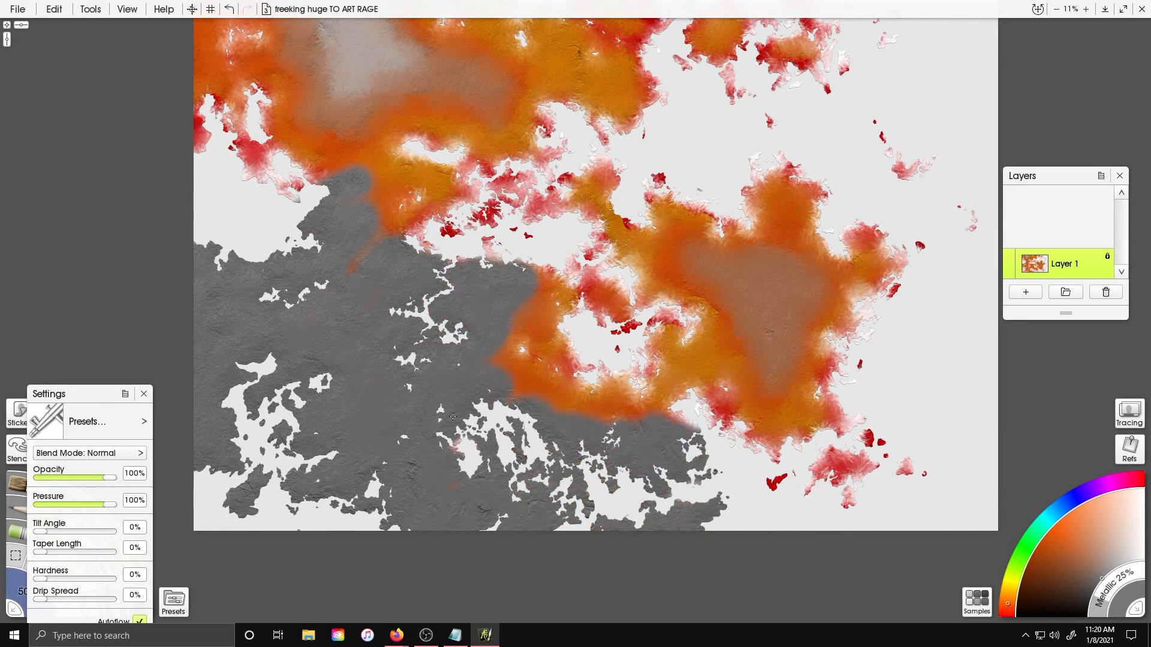
mouse_move(839, 474)
mouse_down()
mouse_move(851, 431)
mouse_move(689, 395)
mouse_move(640, 304)
mouse_move(522, 339)
mouse_move(599, 383)
mouse_move(707, 228)
mouse_move(582, 232)
mouse_move(492, 179)
mouse_move(473, 250)
mouse_up()
mouse_move(700, 373)
mouse_down()
mouse_move(863, 317)
mouse_move(869, 240)
mouse_move(779, 179)
mouse_move(774, 342)
mouse_up()
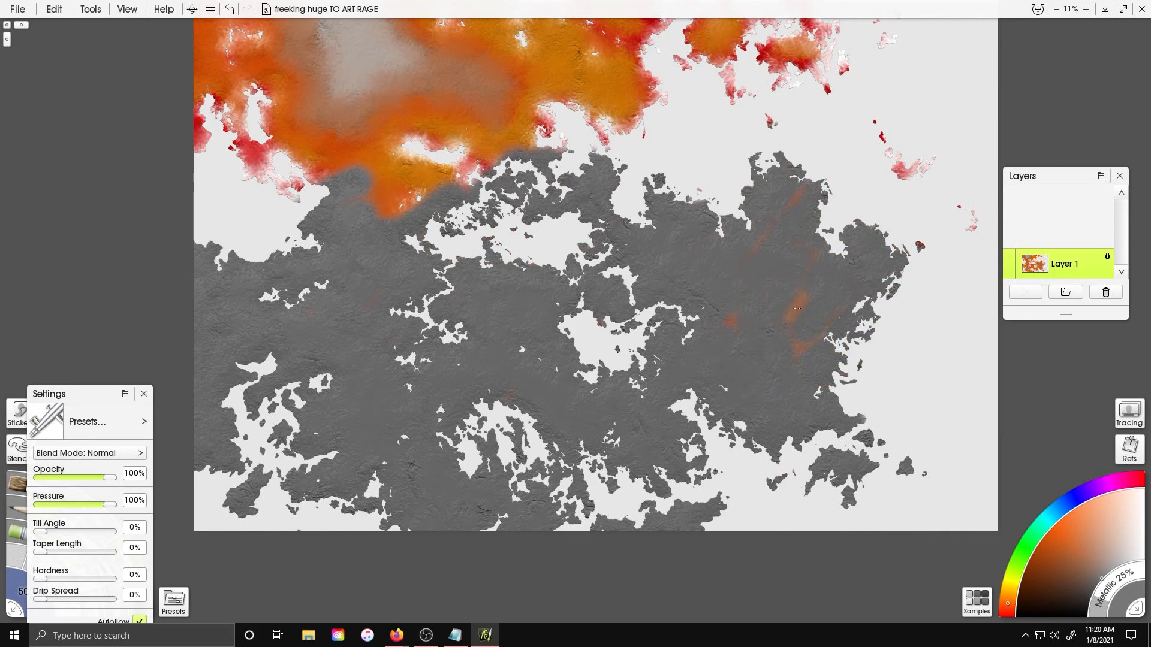
mouse_move(907, 184)
mouse_down()
mouse_move(257, 96)
mouse_move(239, 60)
mouse_move(346, 192)
mouse_move(534, 144)
mouse_move(569, 60)
mouse_move(659, 114)
mouse_move(925, 33)
mouse_move(750, 54)
mouse_move(656, 46)
mouse_up()
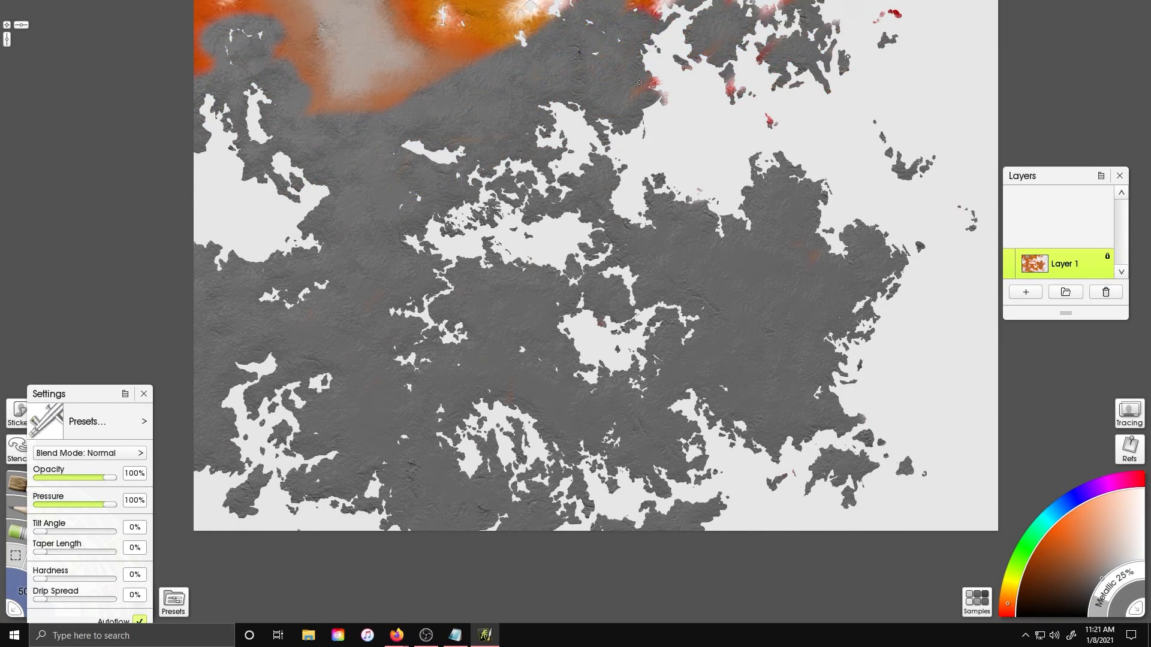
mouse_move(706, 97)
mouse_down()
mouse_move(539, 18)
mouse_move(456, 24)
mouse_move(345, 105)
mouse_move(313, 54)
mouse_move(377, 1)
mouse_up()
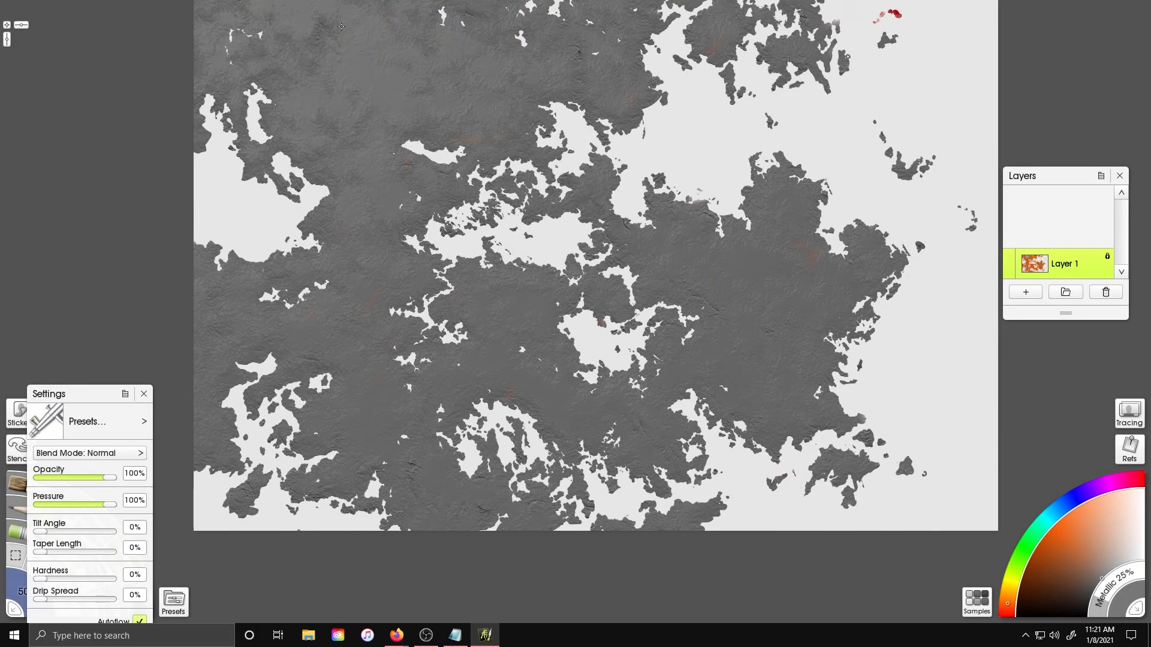
drag(493, 134, 423, 282)
drag(399, 286, 470, 250)
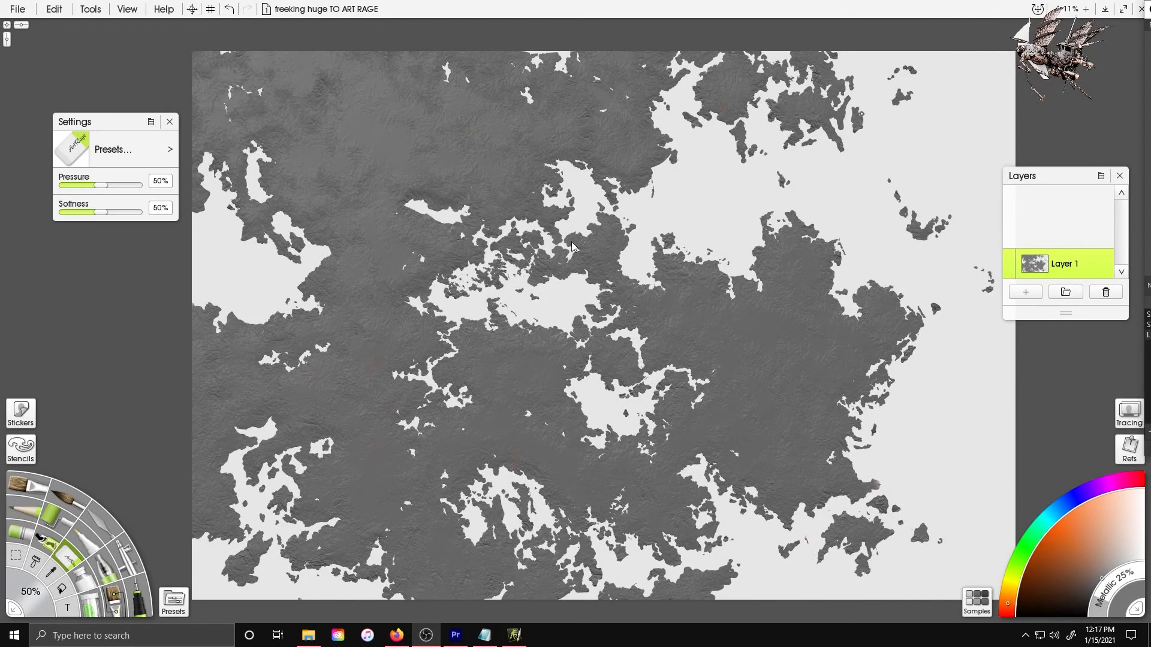
Zoom in and inspect the gray land for leftover color specks
scroll(571, 243, up, 5)
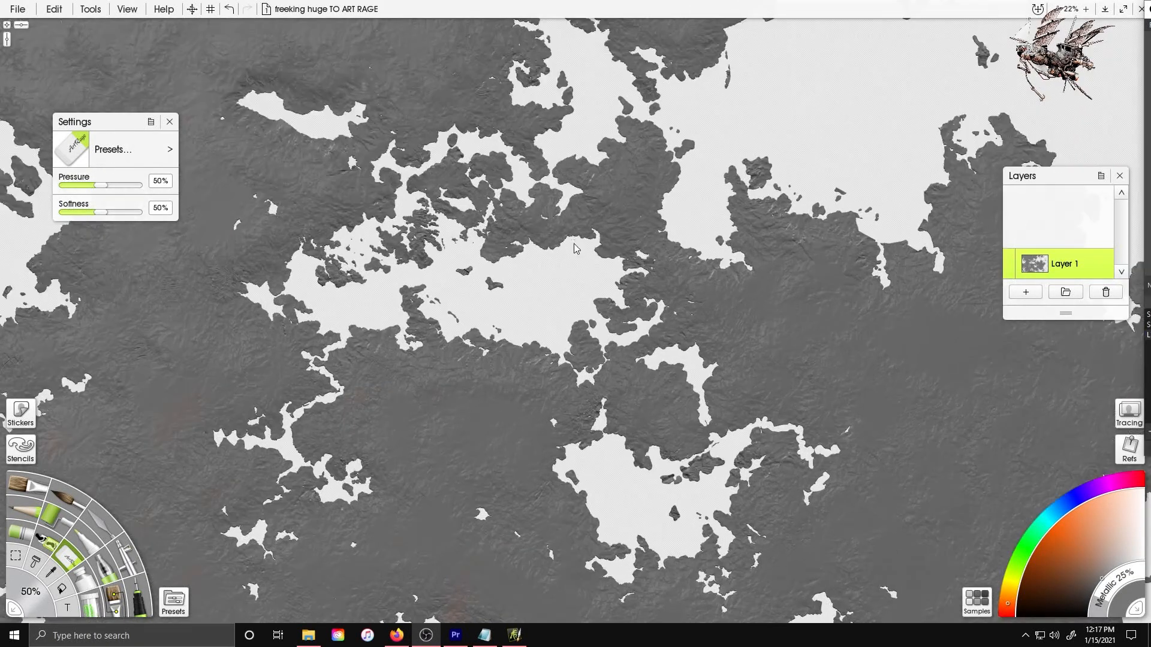
scroll(573, 241, up, 1)
drag(573, 241, 834, 502)
drag(410, 163, 525, 5)
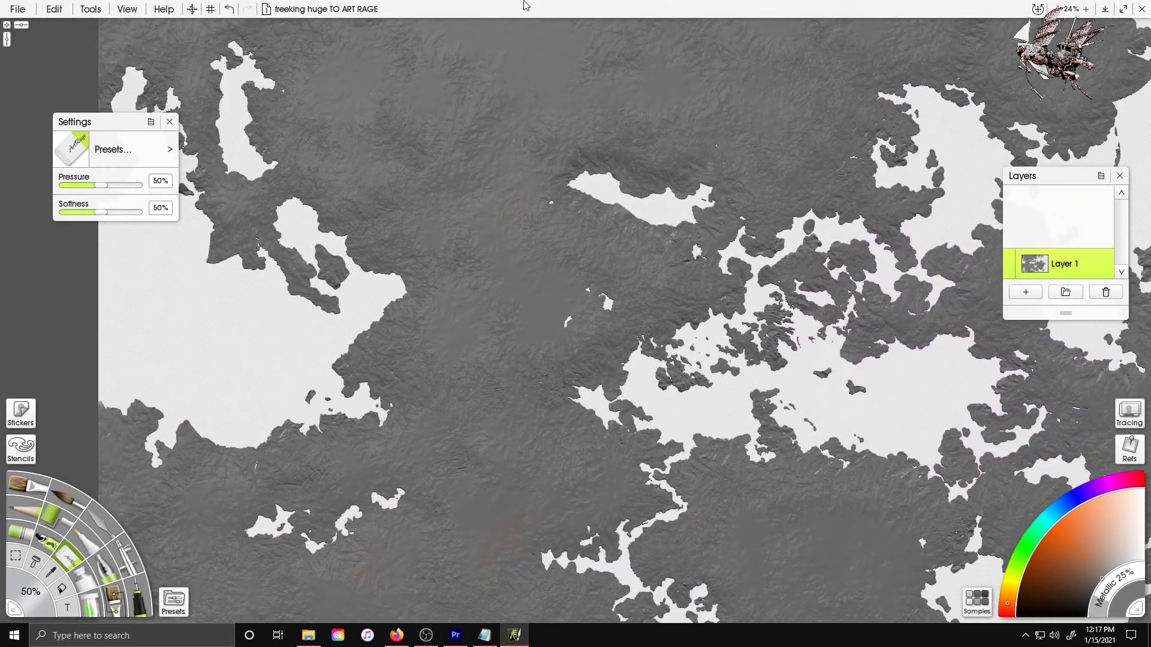
drag(540, 480, 585, 108)
drag(599, 420, 489, 266)
drag(809, 270, 293, 315)
drag(540, 239, 504, 483)
drag(539, 198, 463, 517)
drag(621, 564, 543, 635)
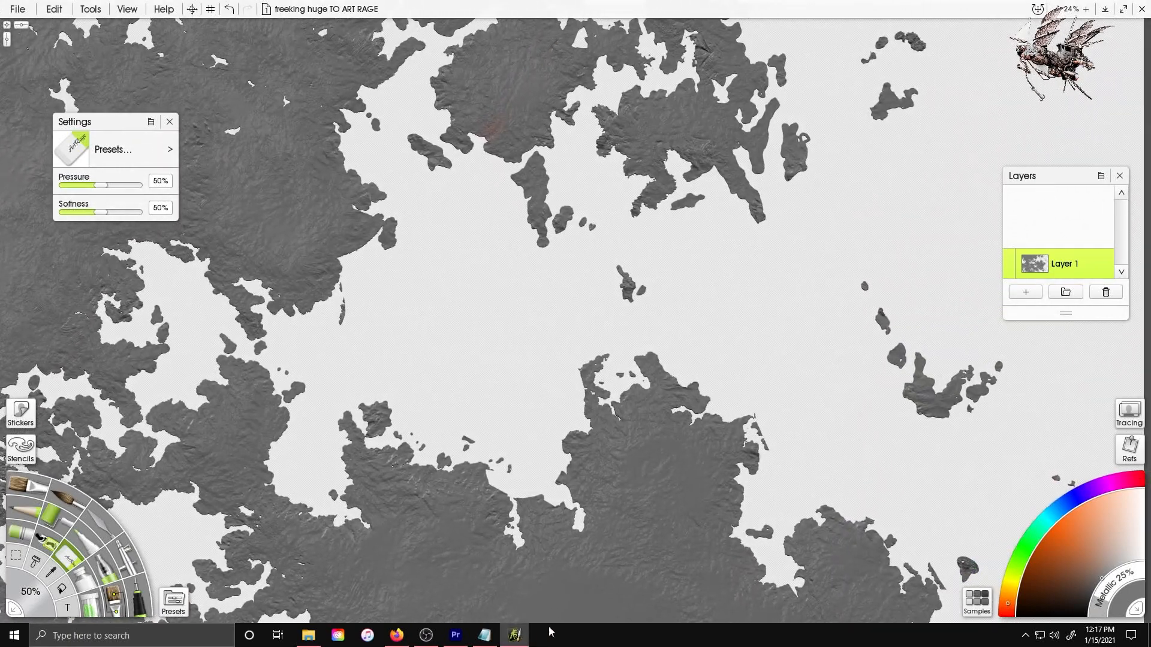